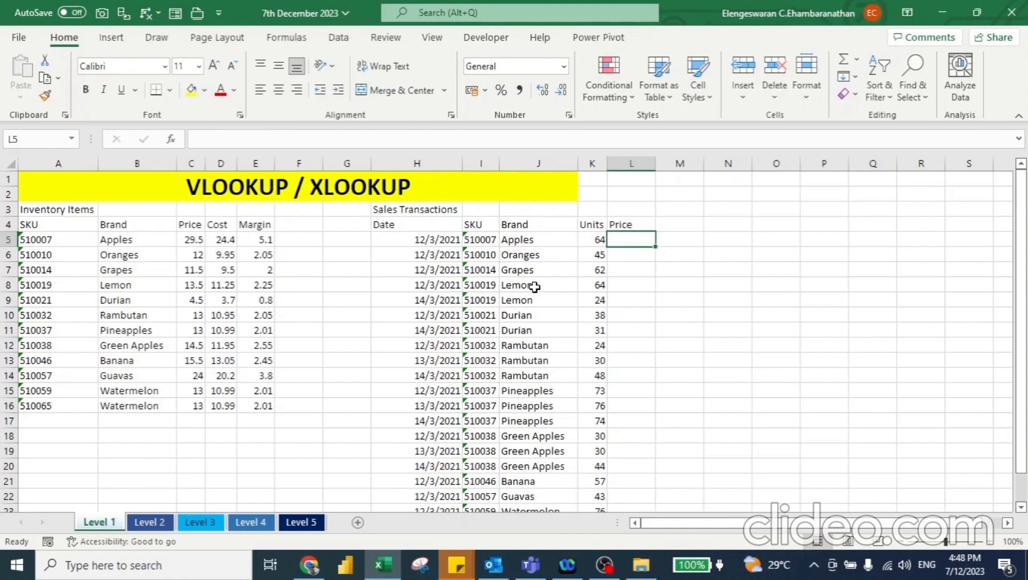
Copy the Apples and Oranges prices from the inventory table into L5 and L6 of the sales table
click(185, 239)
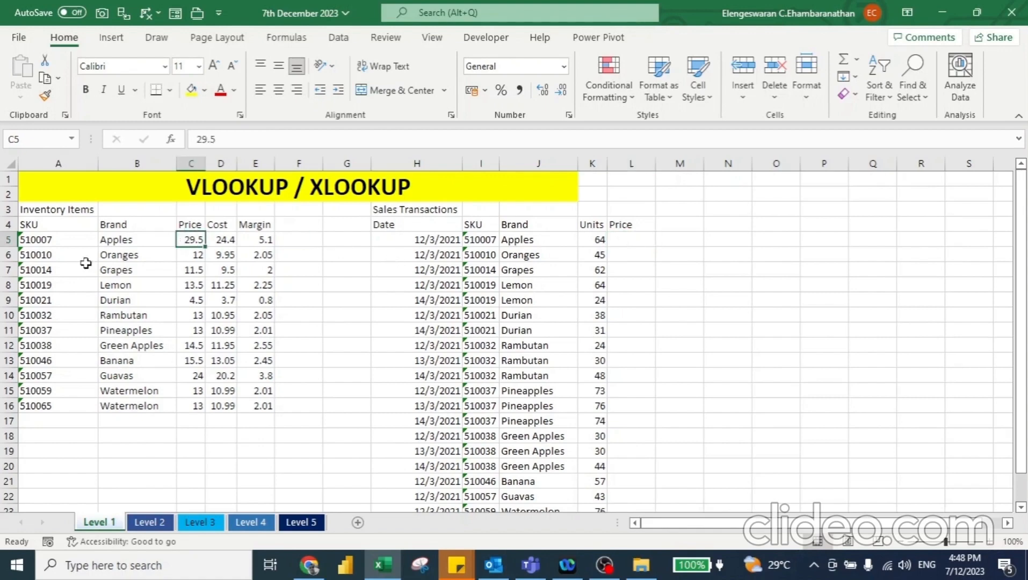
key(ctrl+c)
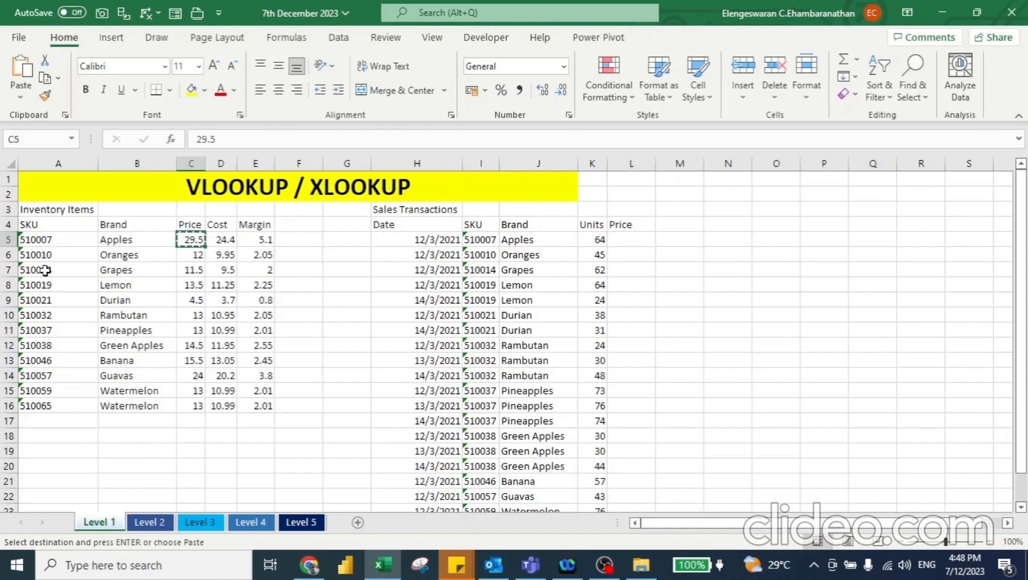
click(641, 243)
key(ctrl+v)
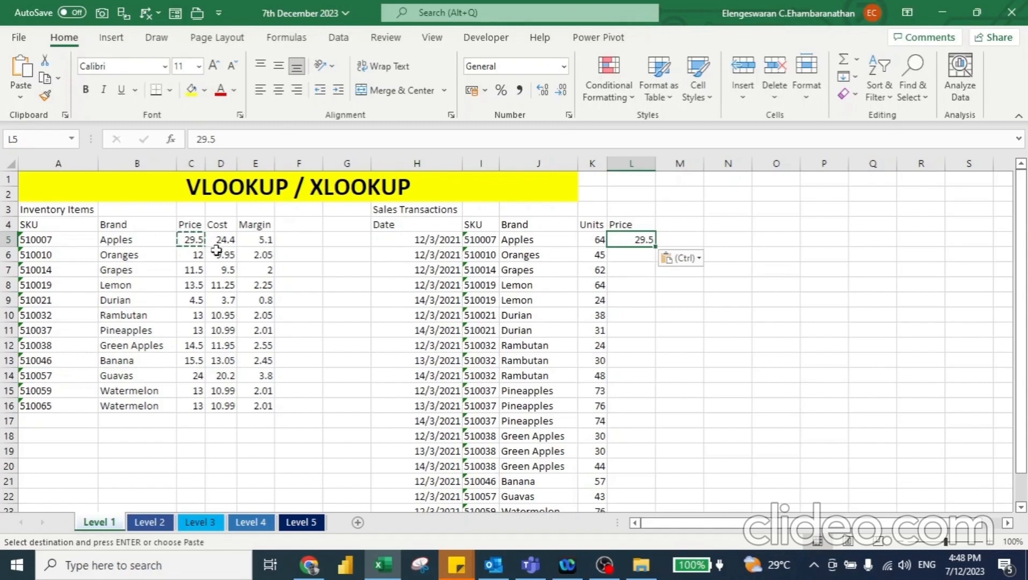
click(194, 255)
key(ctrl+c)
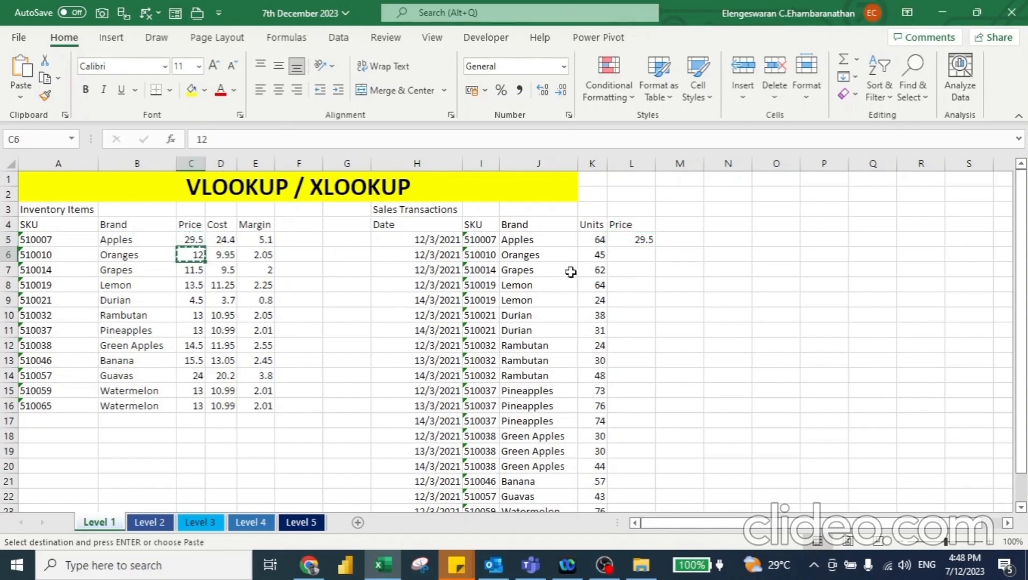
click(632, 259)
key(ctrl+v)
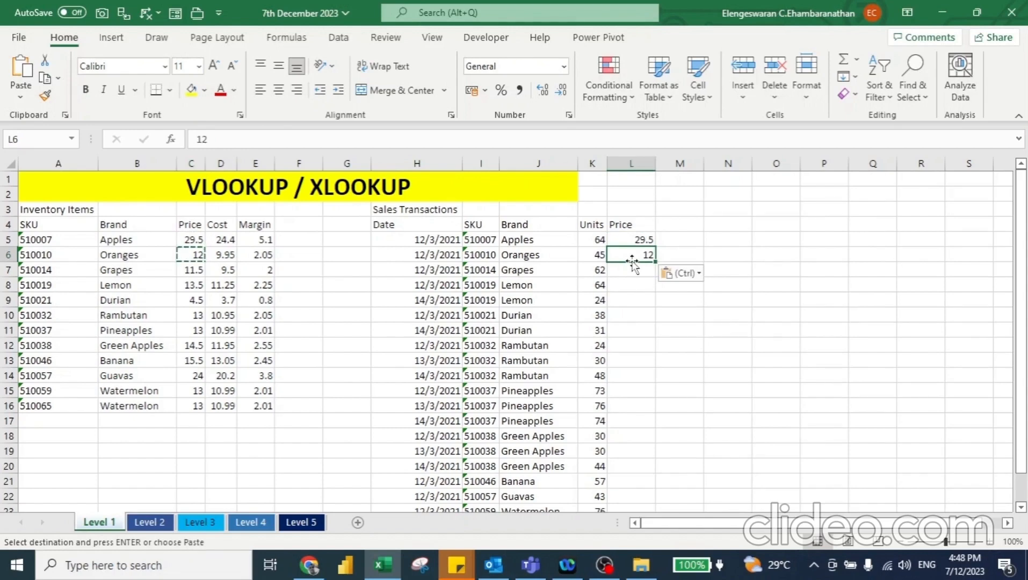
Clear the two pasted prices in L5:L6
key(shift+Up)
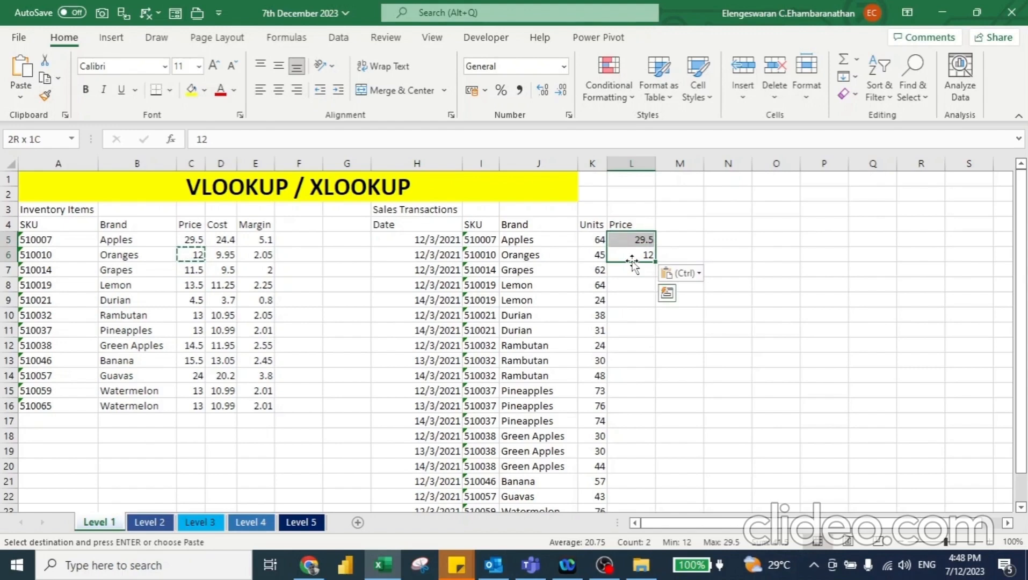
key(Delete)
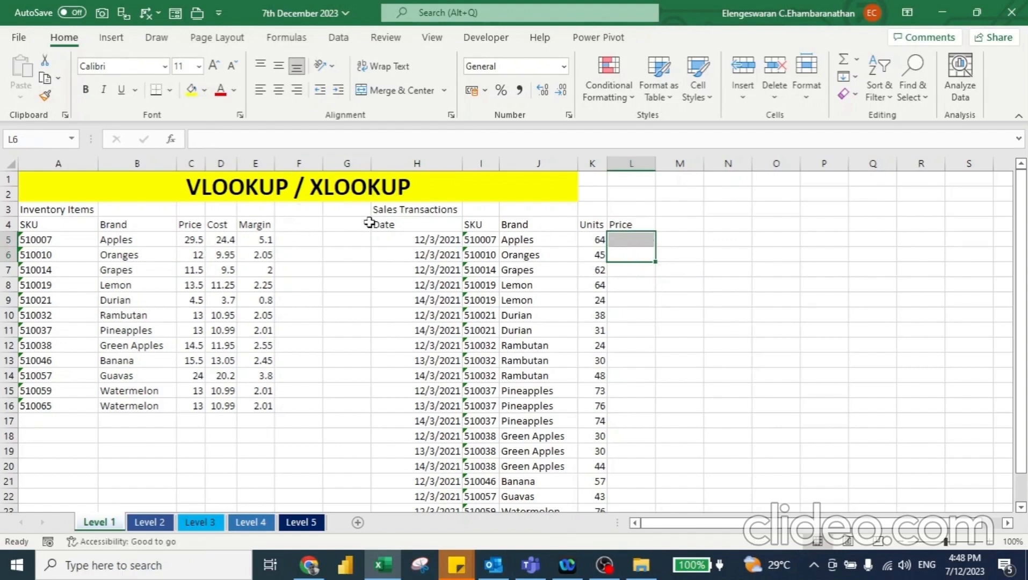
Enter =VLOOKUP(I5,$A$4:$E$16,3,0) in L5 to look up the price by SKU with an exact match
key(Up)
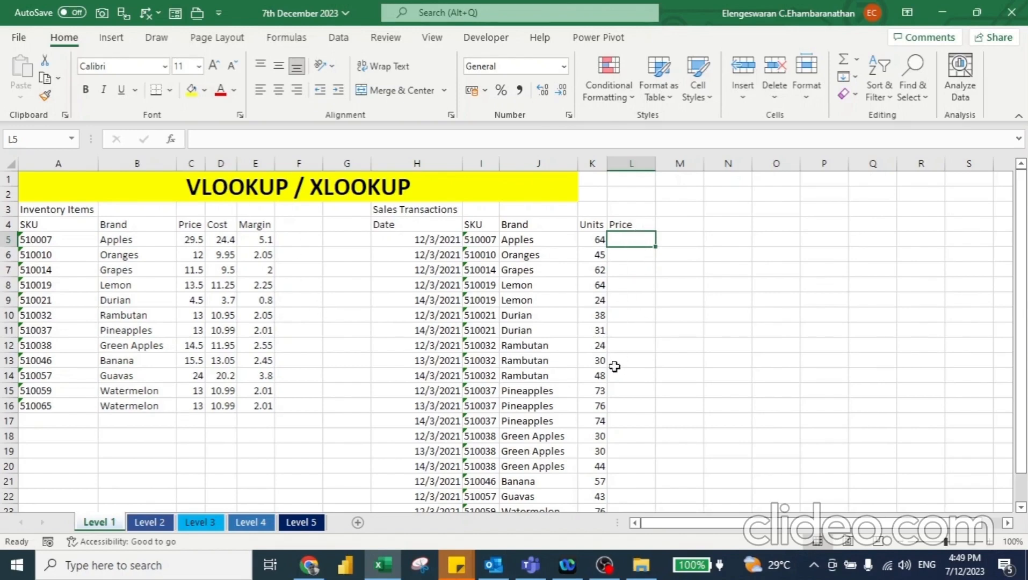
text(=)
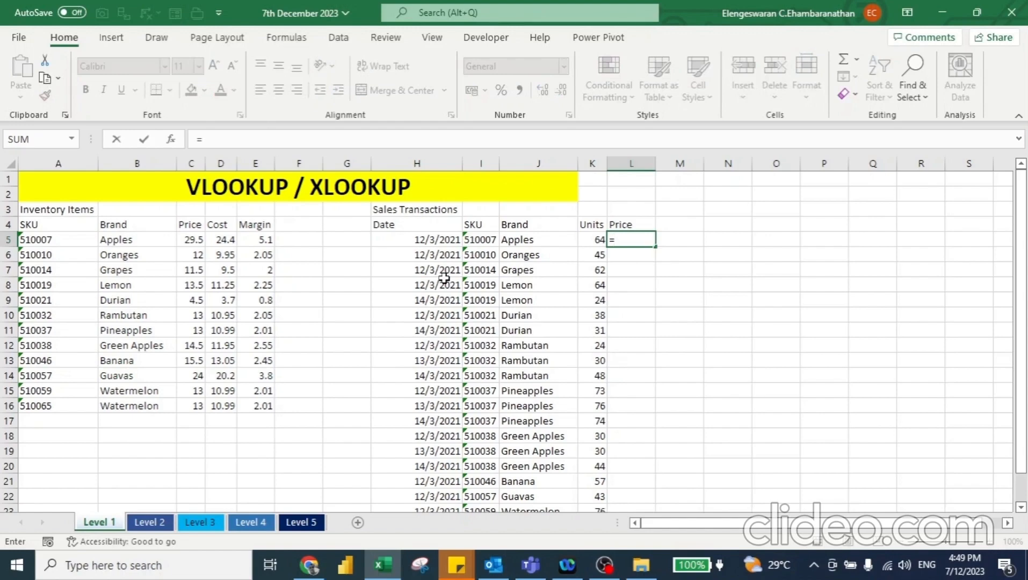
text(vl)
key(Tab)
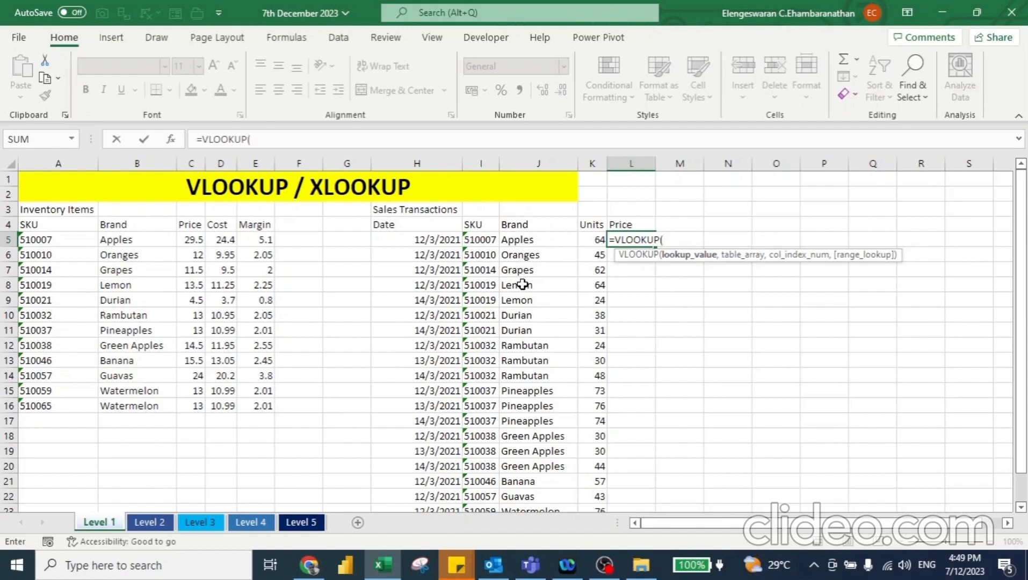
click(479, 241)
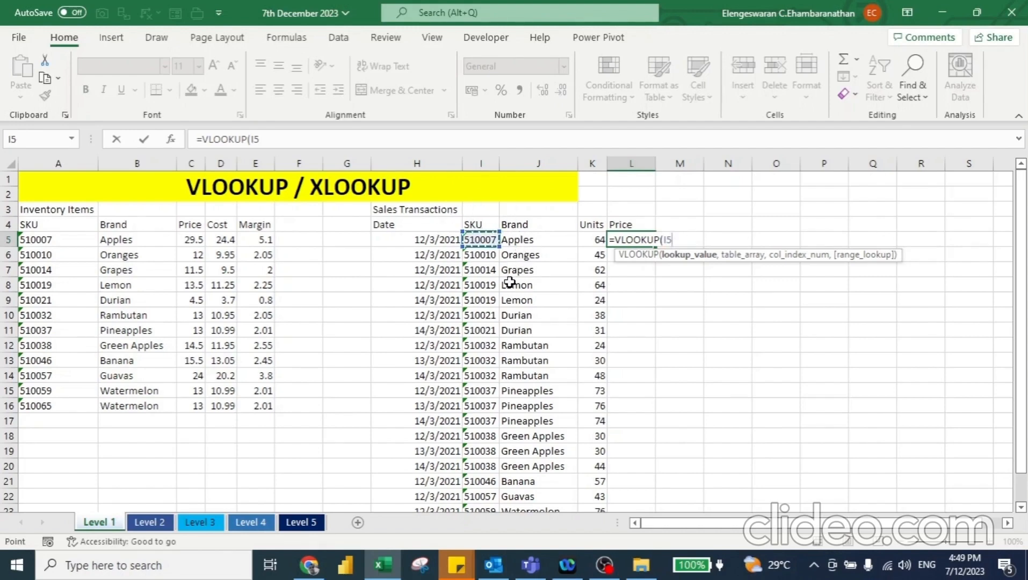
text(,)
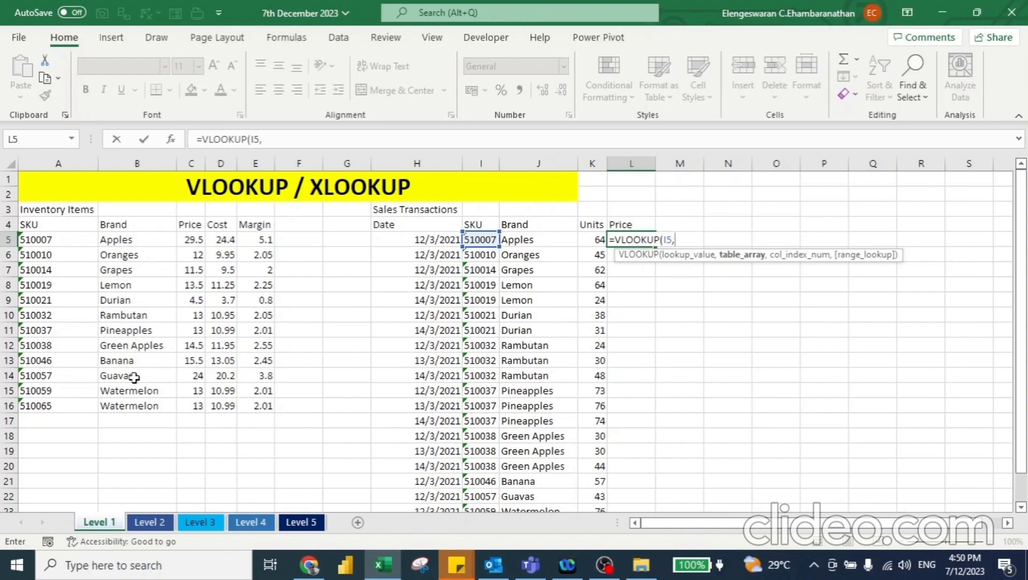
drag(65, 225, 258, 407)
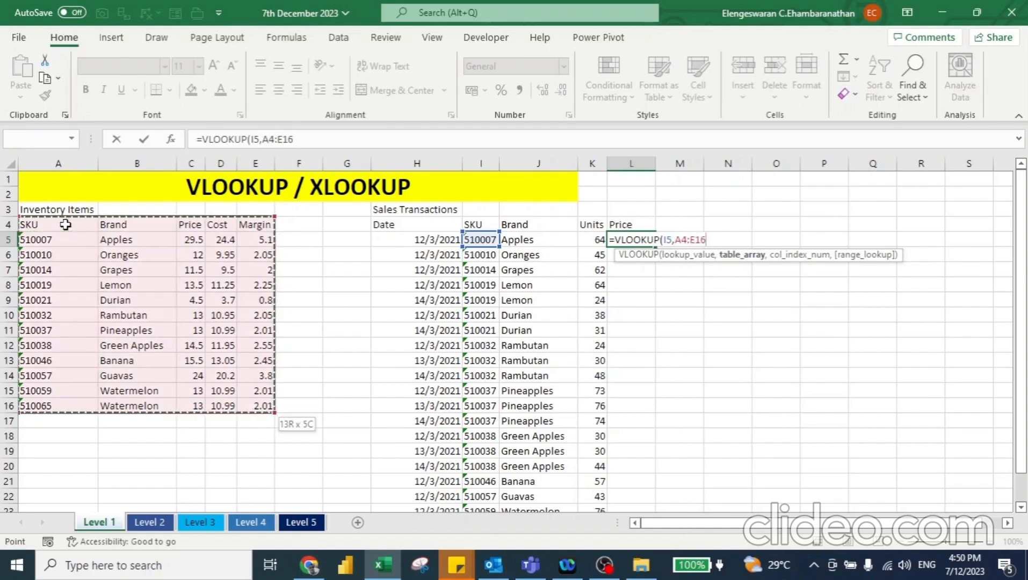
key(F4)
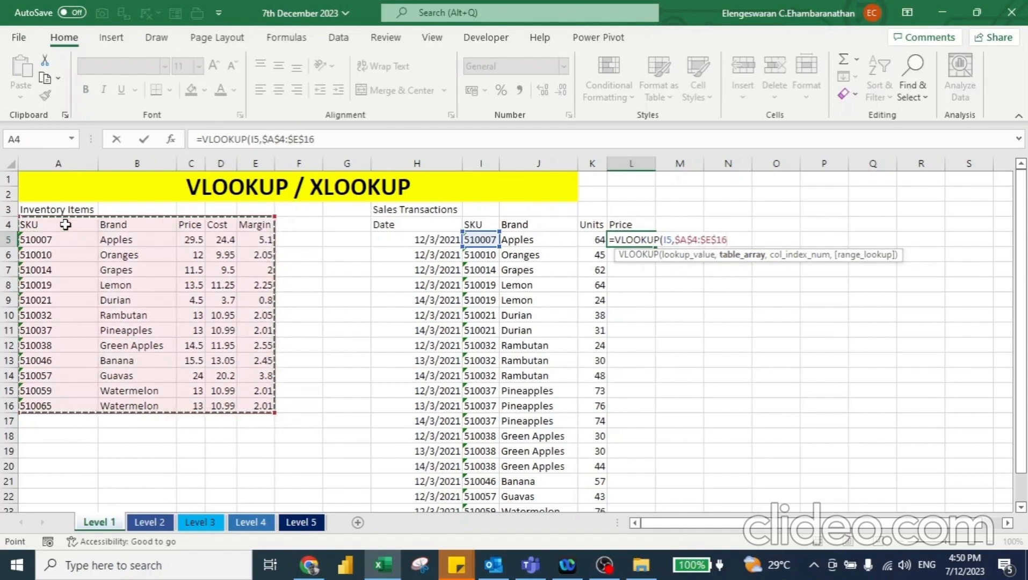
text(,3)
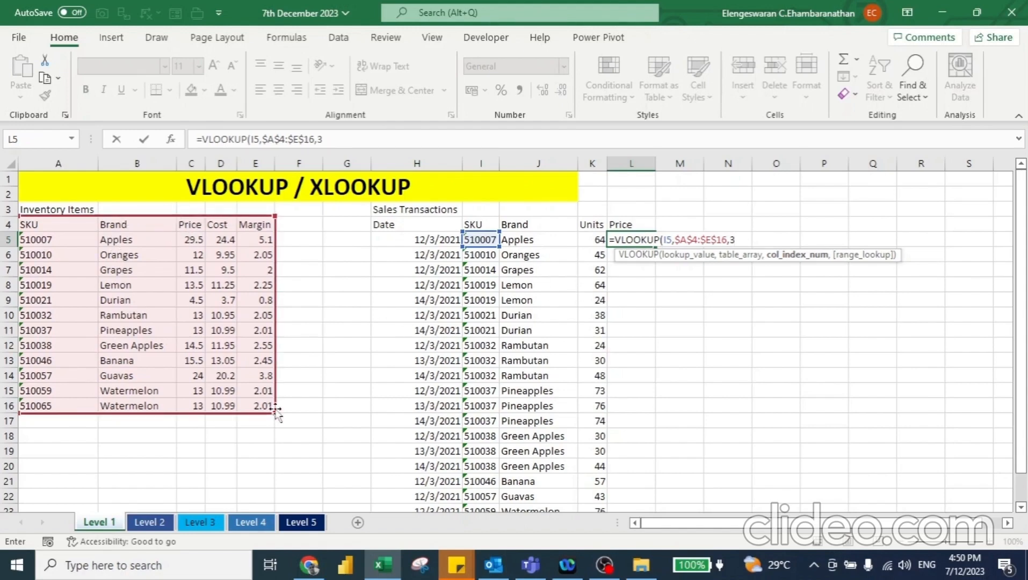
text(,)
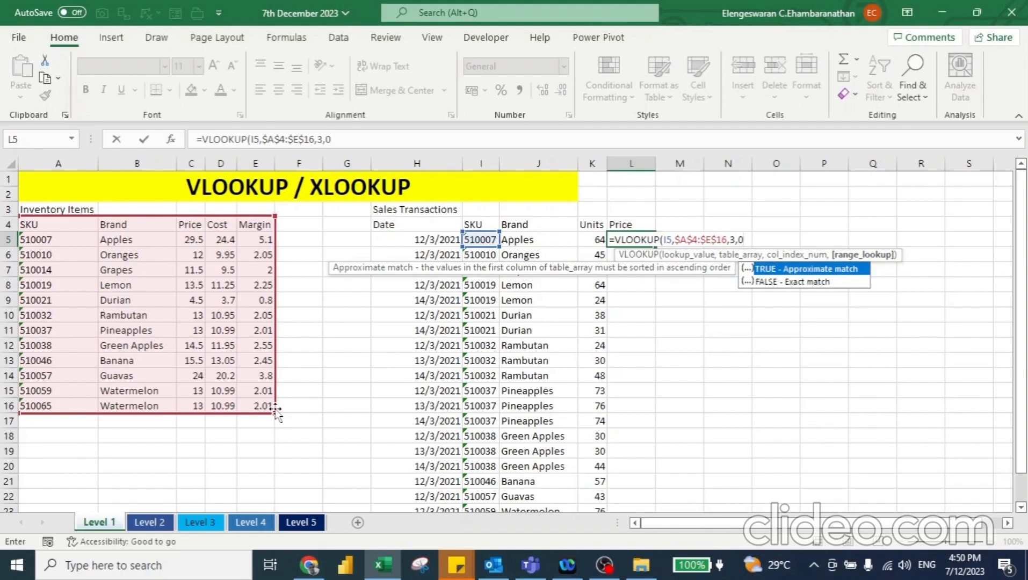
text(0))
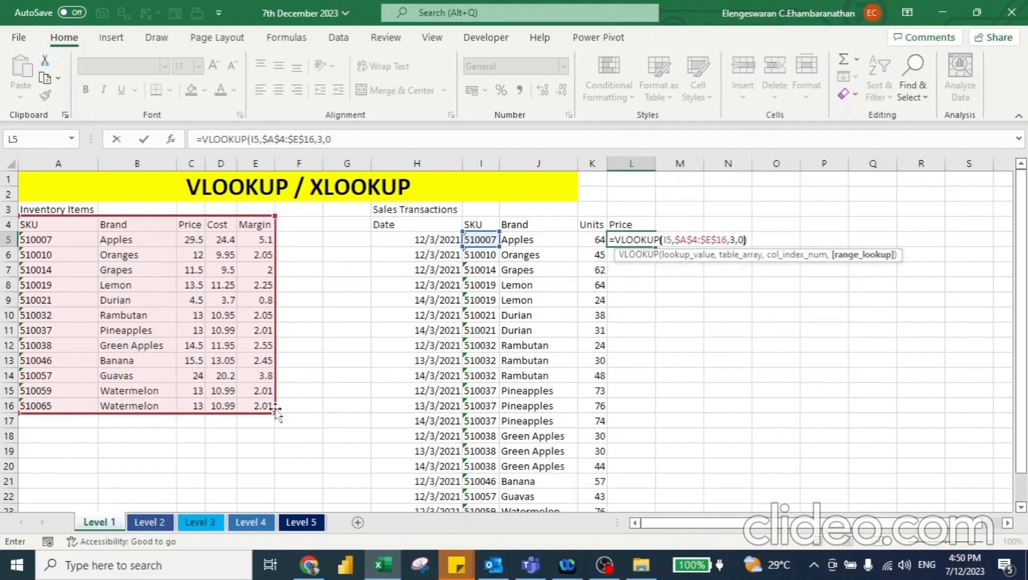
key(ctrl+Return)
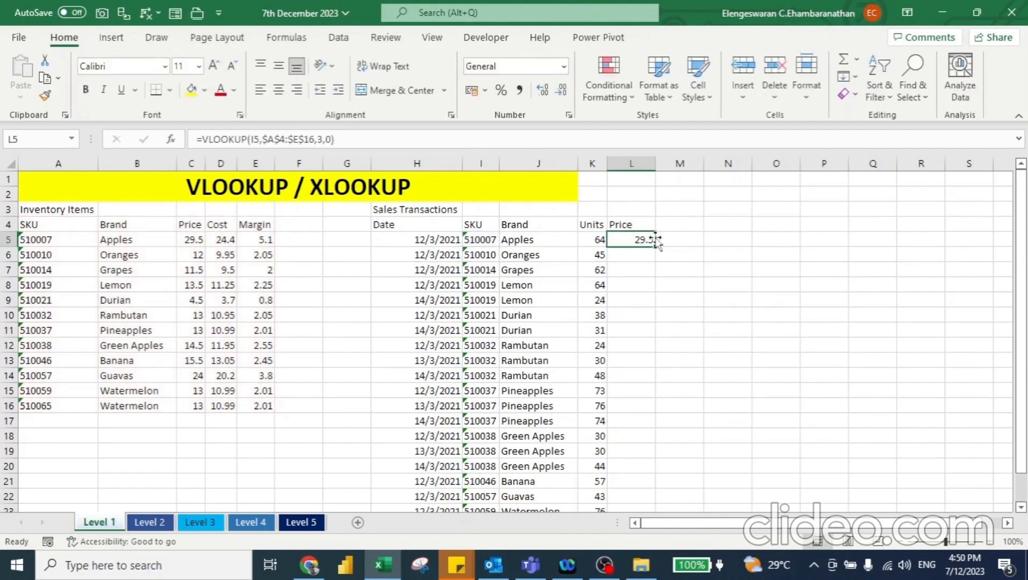
Fill the VLOOKUP formula from L5 down to the last sales transaction in row 24 and check the column's end
double_click(655, 246)
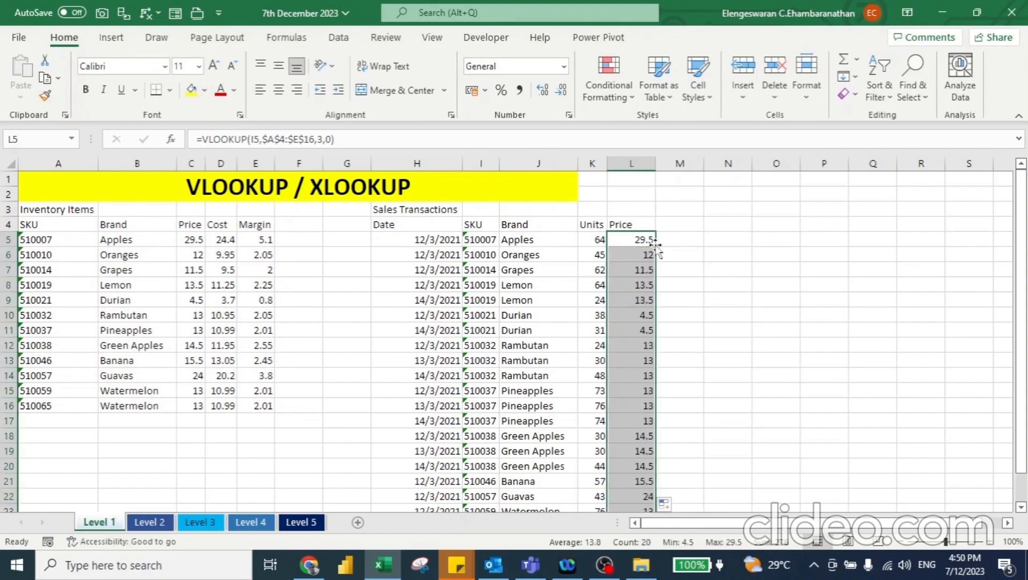
key(ctrl+Down)
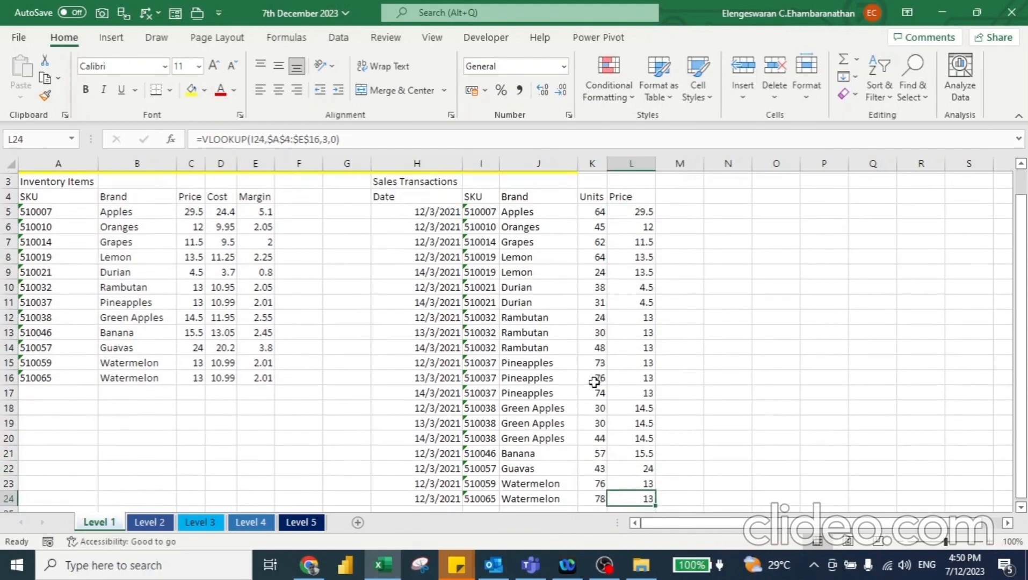
key(ctrl+Up)
key(Up)
key(Up)
key(Up)
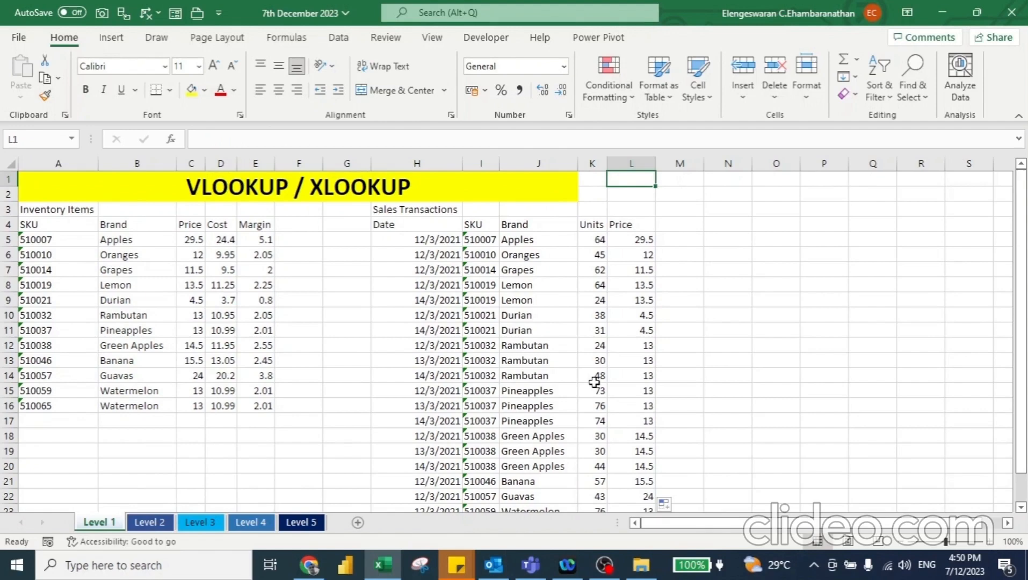
Copy the Price header from L4 into M4 to head a second price column
key(Down)
key(Down)
key(Down)
key(ctrl+c)
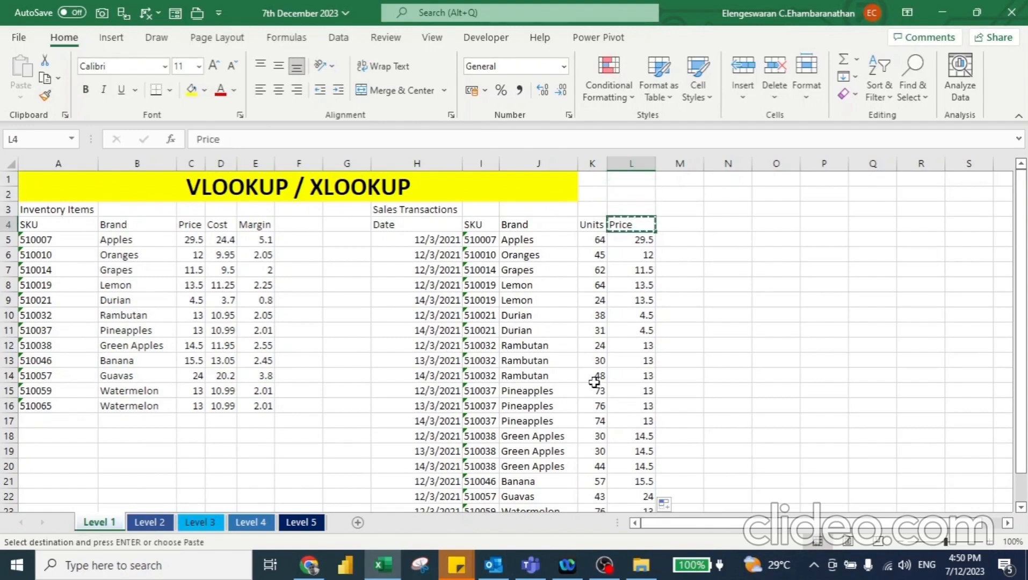
key(Right)
key(ctrl+v)
Enter =XLOOKUP(J5,$B$4:$B$16,$C$4:$C$16) in M5 to look up the price by brand
key(Down)
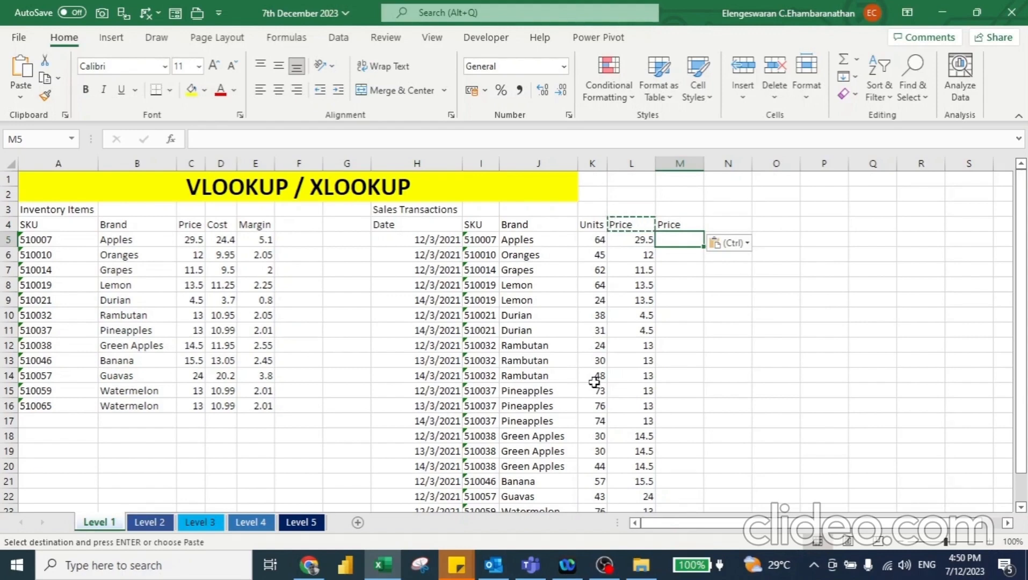
text(=xl)
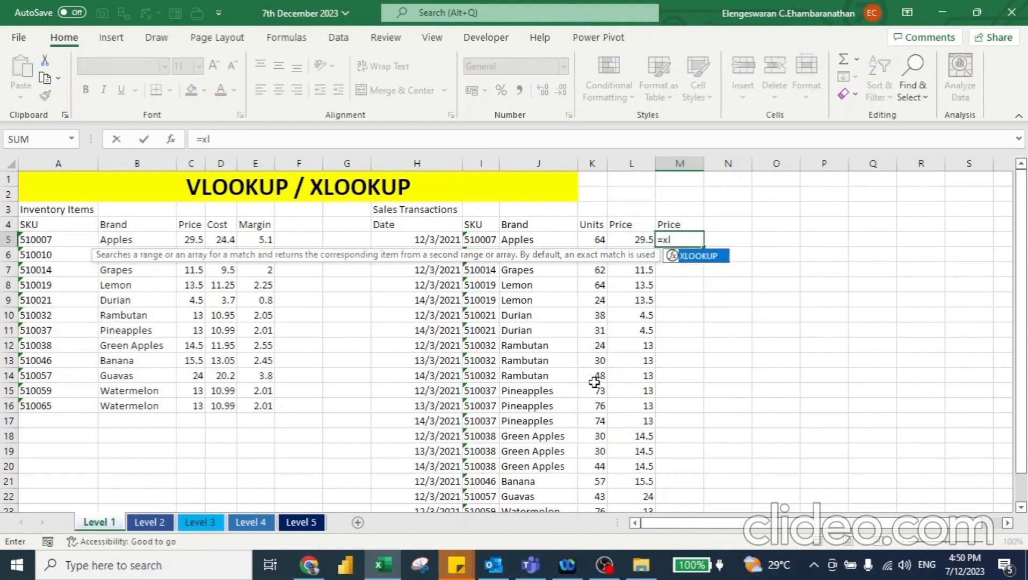
key(Tab)
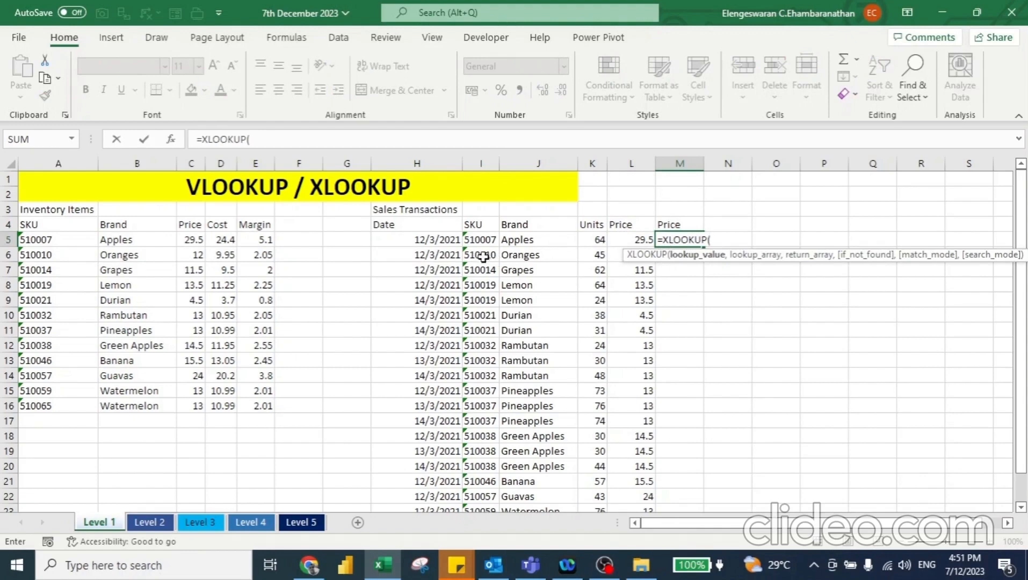
click(532, 241)
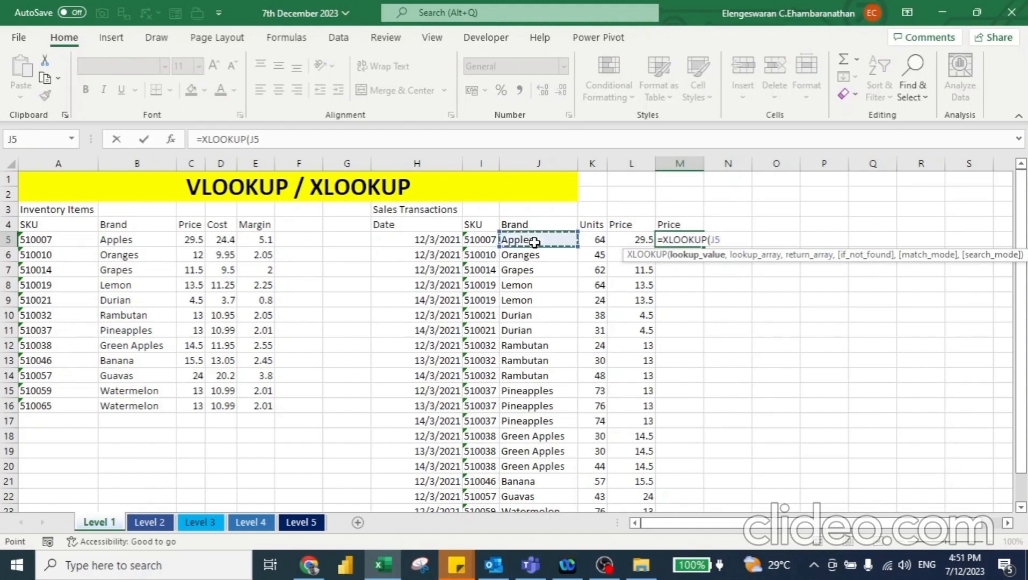
text(,)
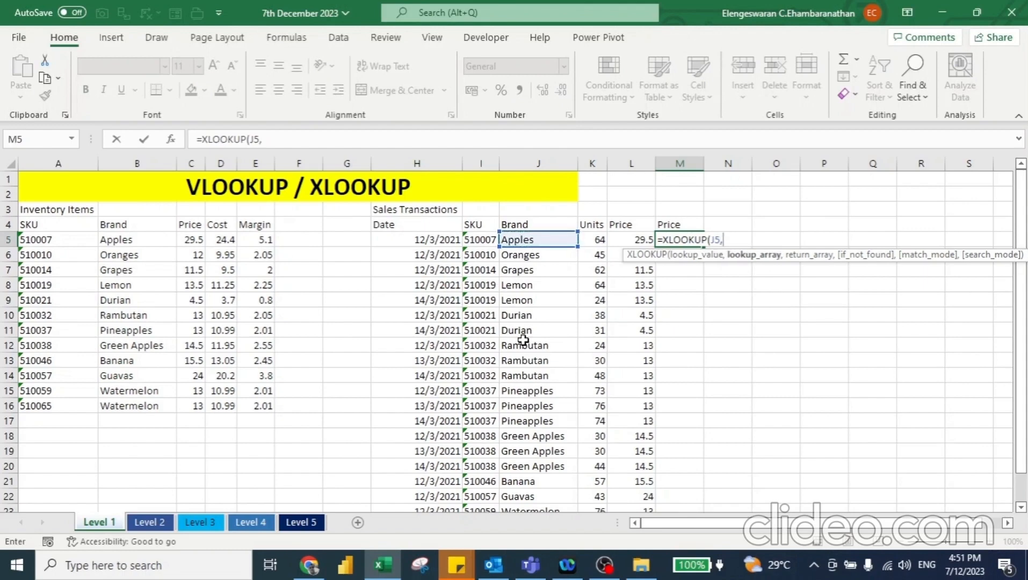
click(134, 225)
drag(134, 225, 134, 406)
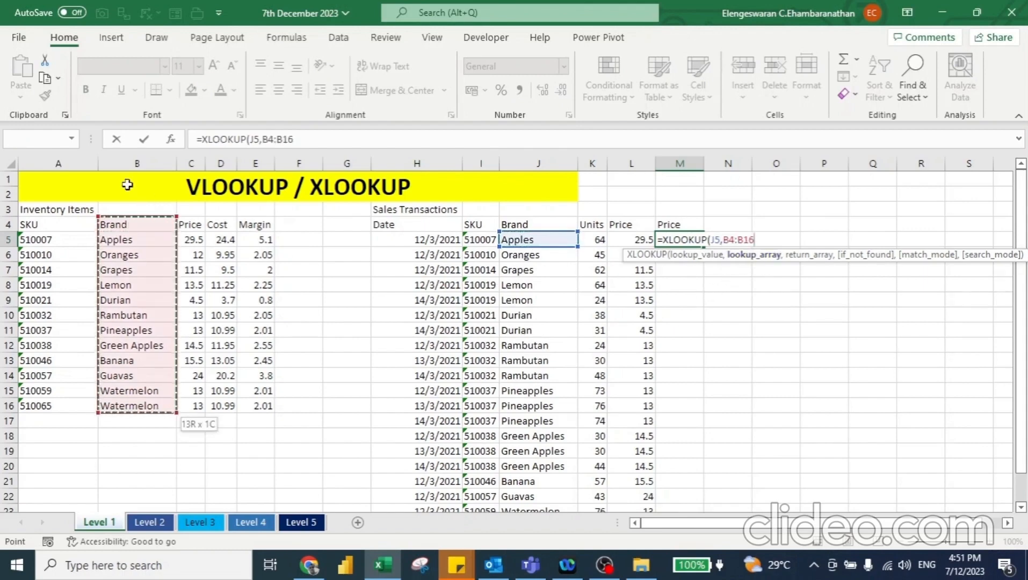
key(F4)
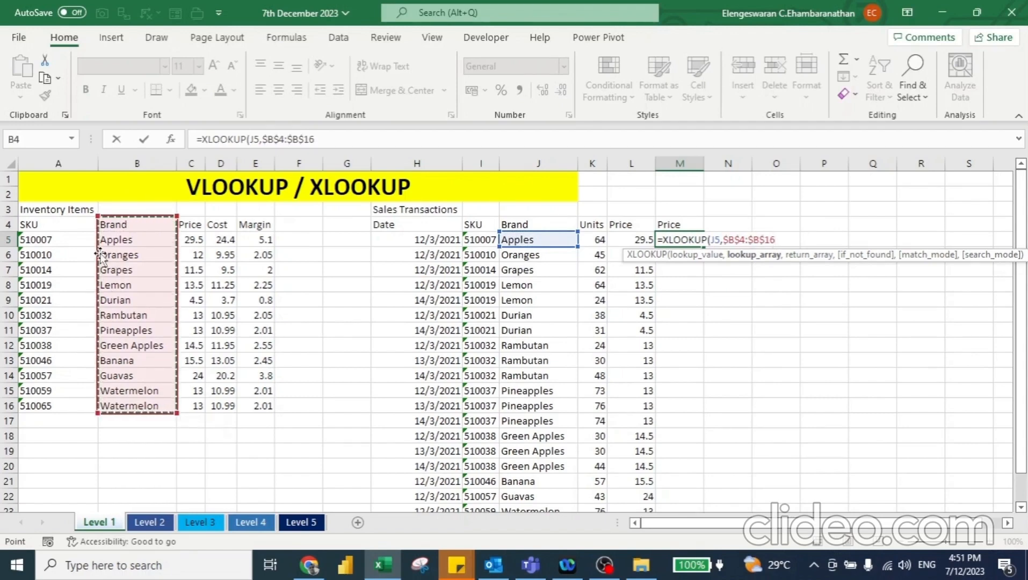
text(,)
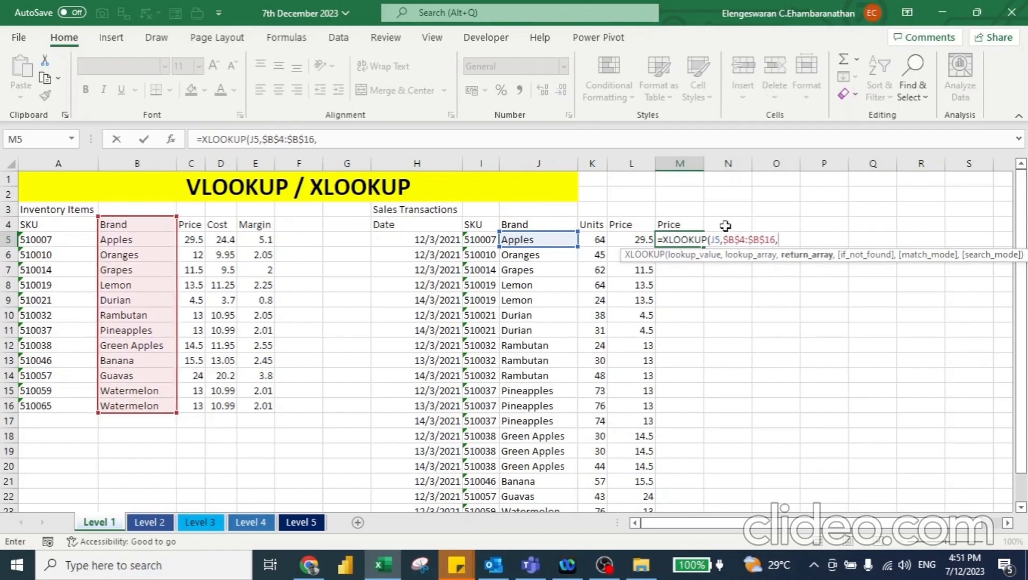
click(189, 226)
key(ctrl+shift+Down)
key(F4)
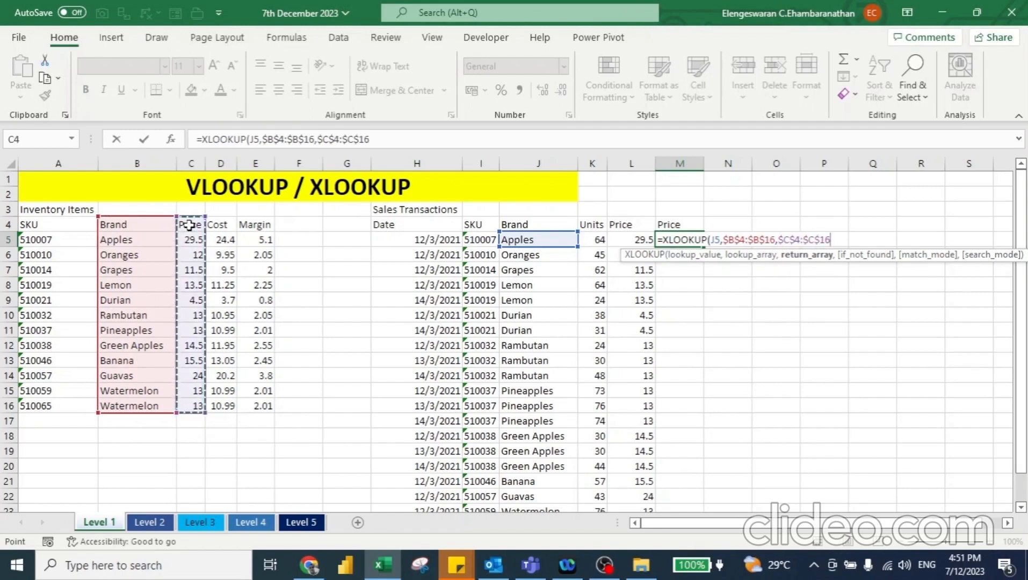
text())
key(ctrl+Return)
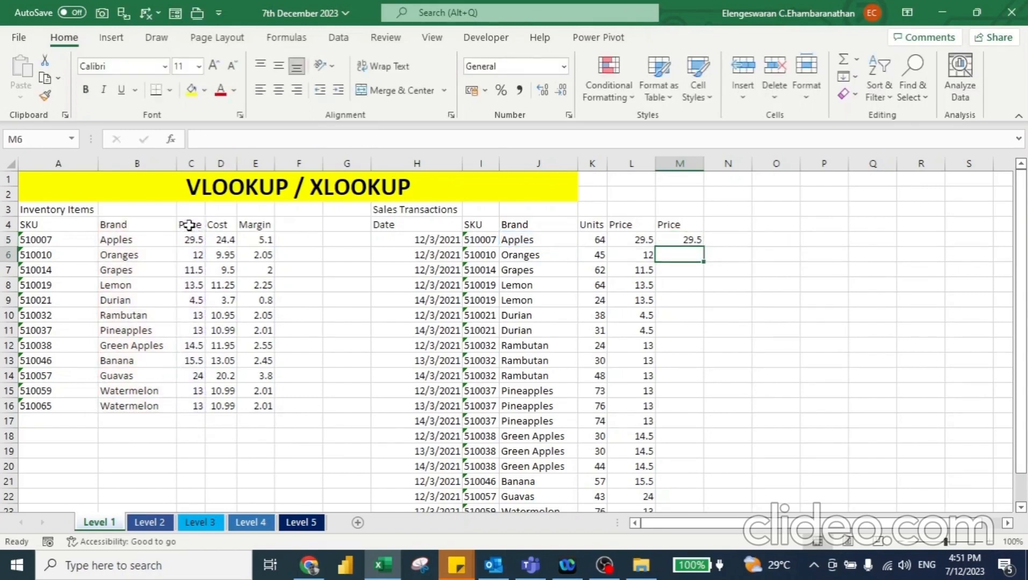
Fill the XLOOKUP formula from M5 down the sales transactions and select the VLOOKUP formula in L5
double_click(703, 245)
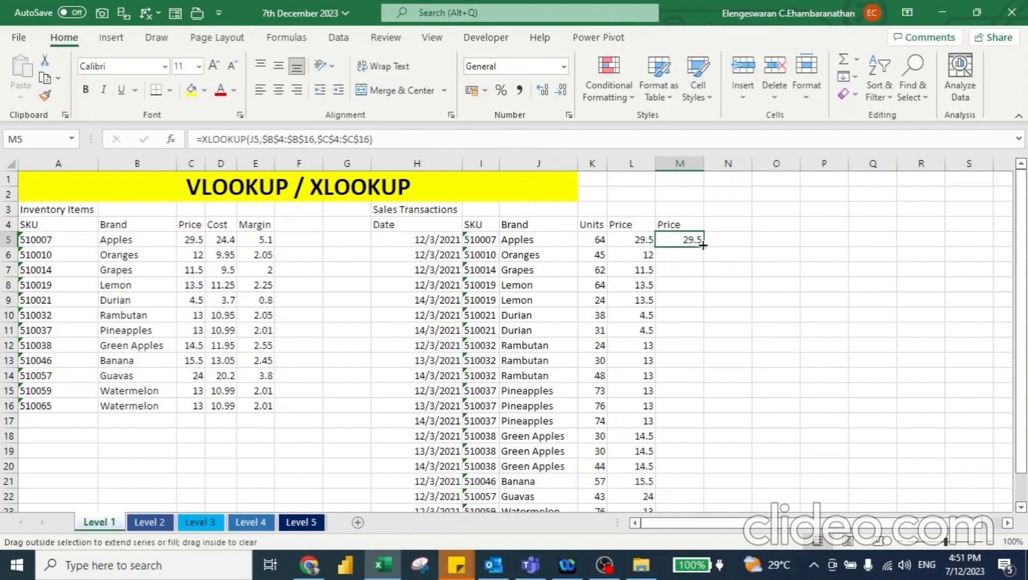
key(Up)
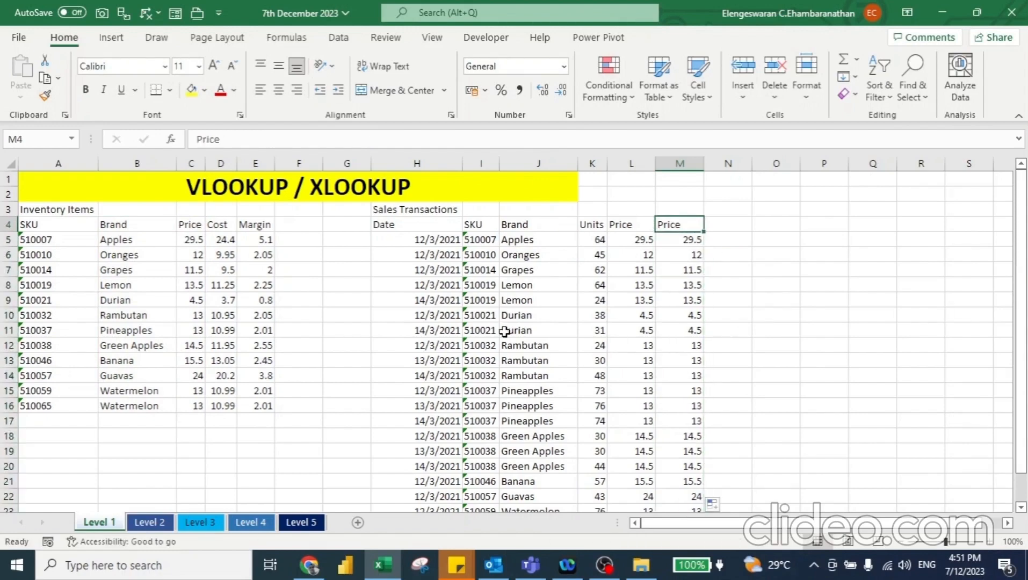
key(Left)
key(Down)
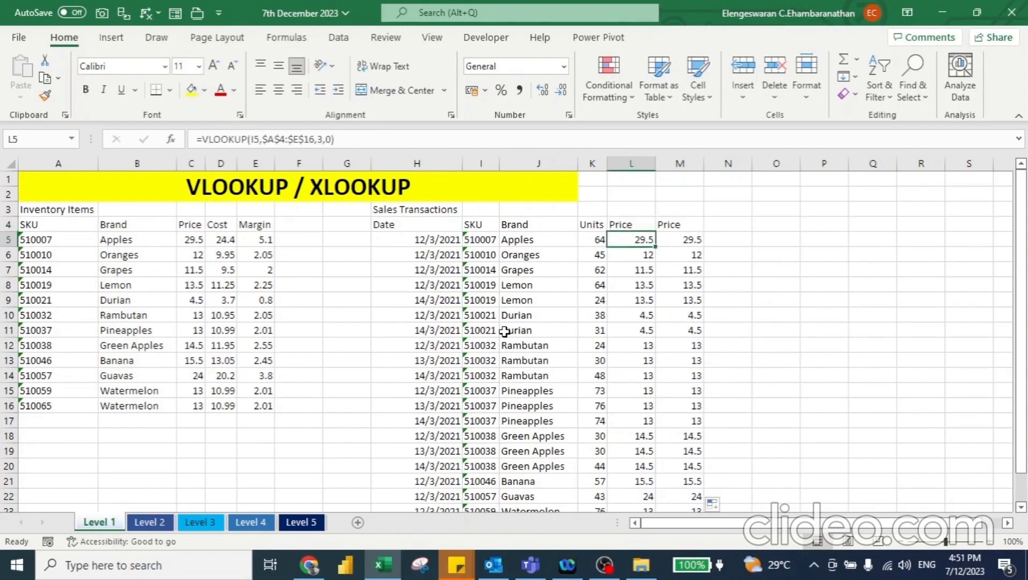
Examine the ranges referenced by the VLOOKUP formula in L5 and the XLOOKUP formula in M5
key(F2)
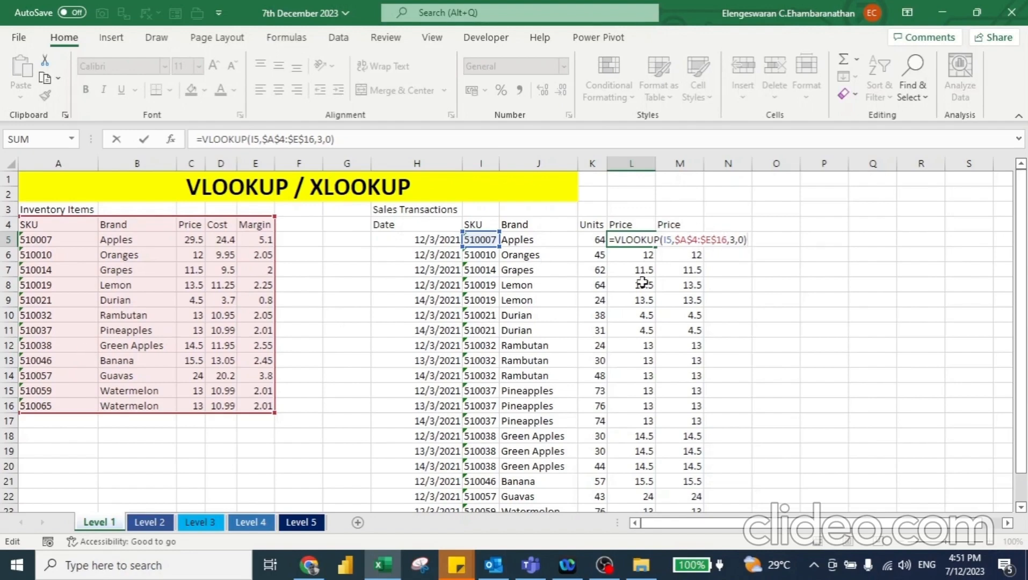
key(Tab)
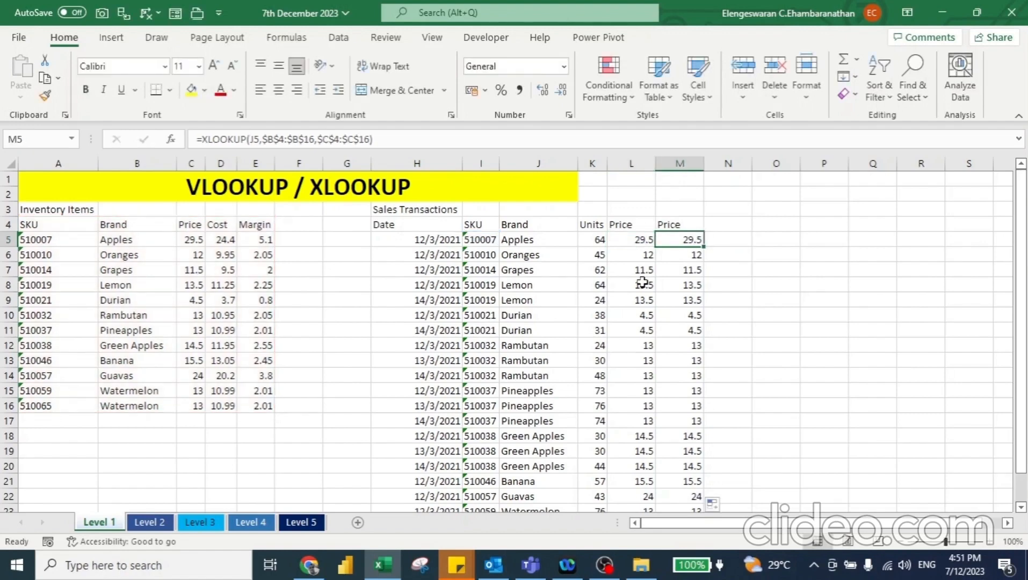
key(F2)
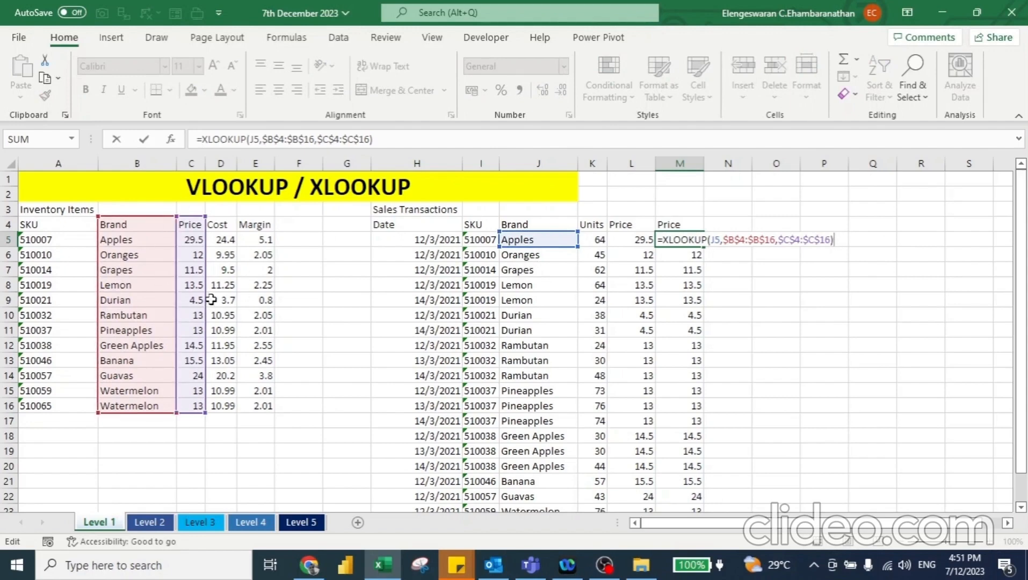
key(Return)
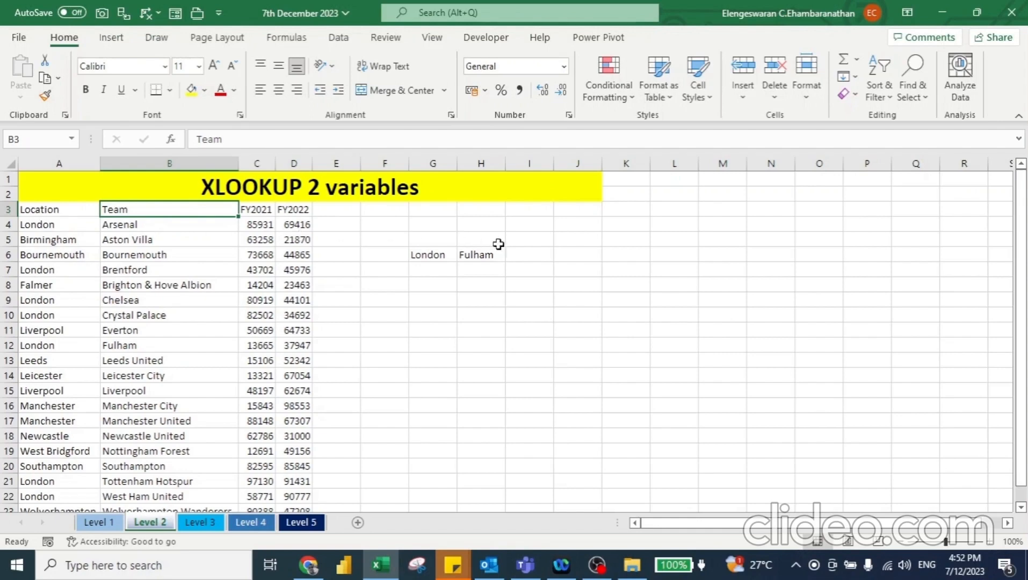
Enter =VLOOKUP(G6,$A$3:$D$23,3,0) in I6 on the Level 2 sheet to look up FY2021 by location
click(529, 257)
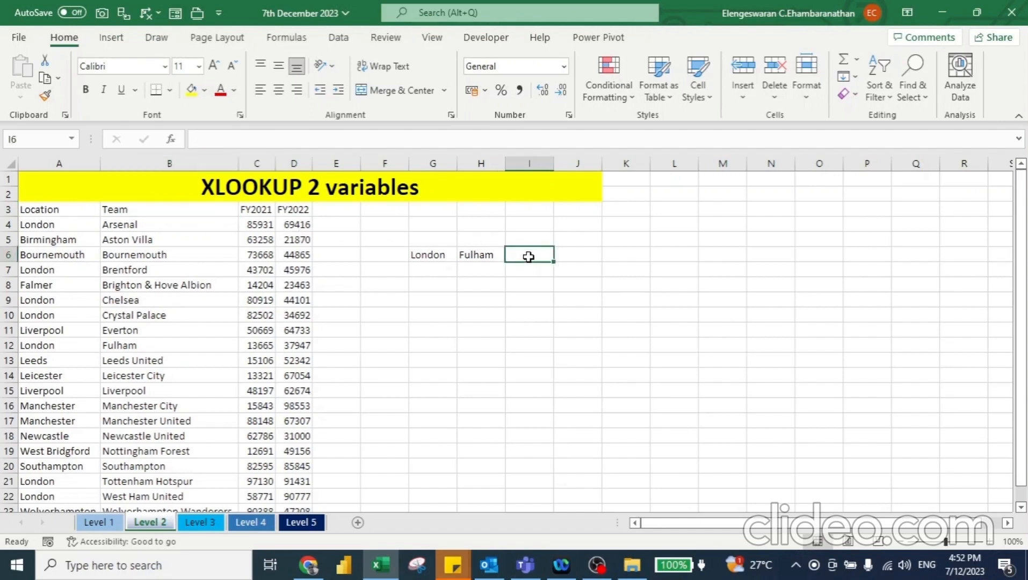
text(=vl)
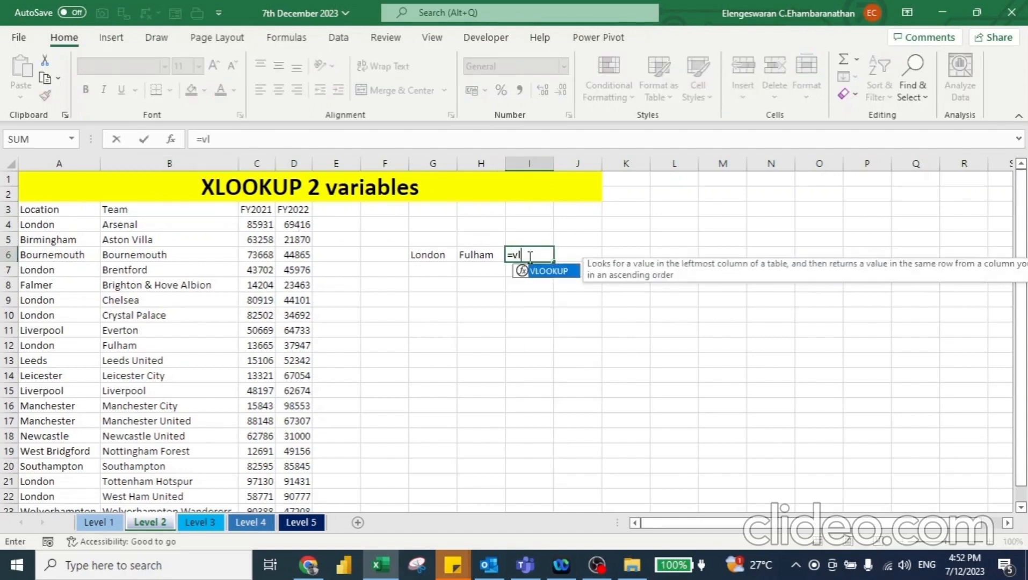
key(Tab)
click(429, 254)
text(,)
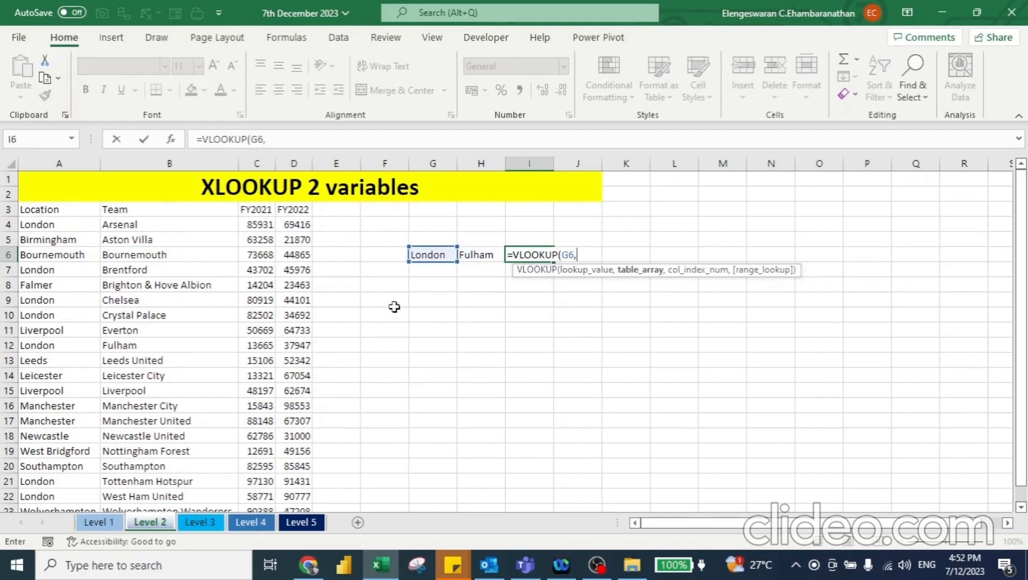
click(50, 206)
key(ctrl+shift+Down)
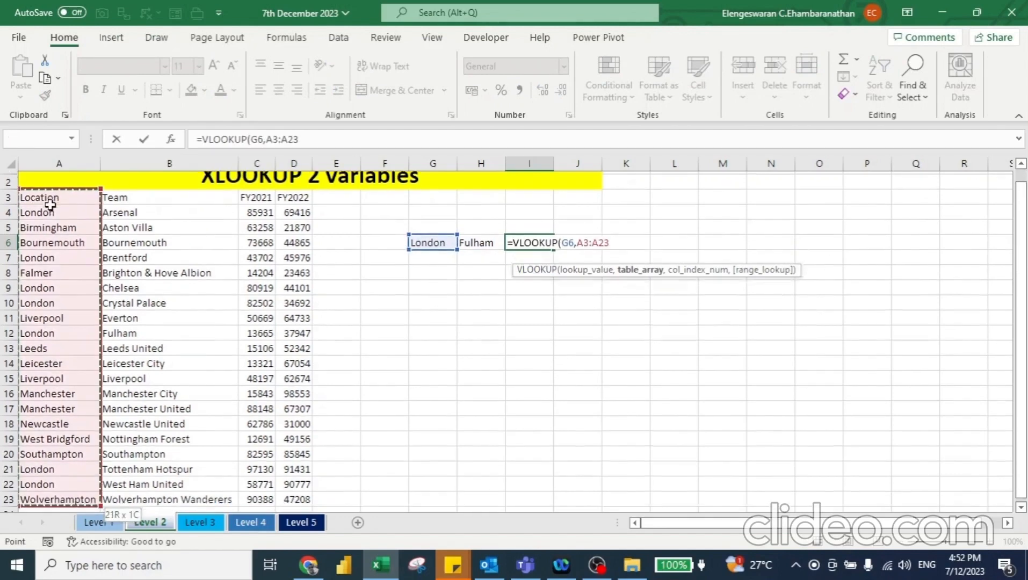
key(ctrl+shift+Right)
key(F4)
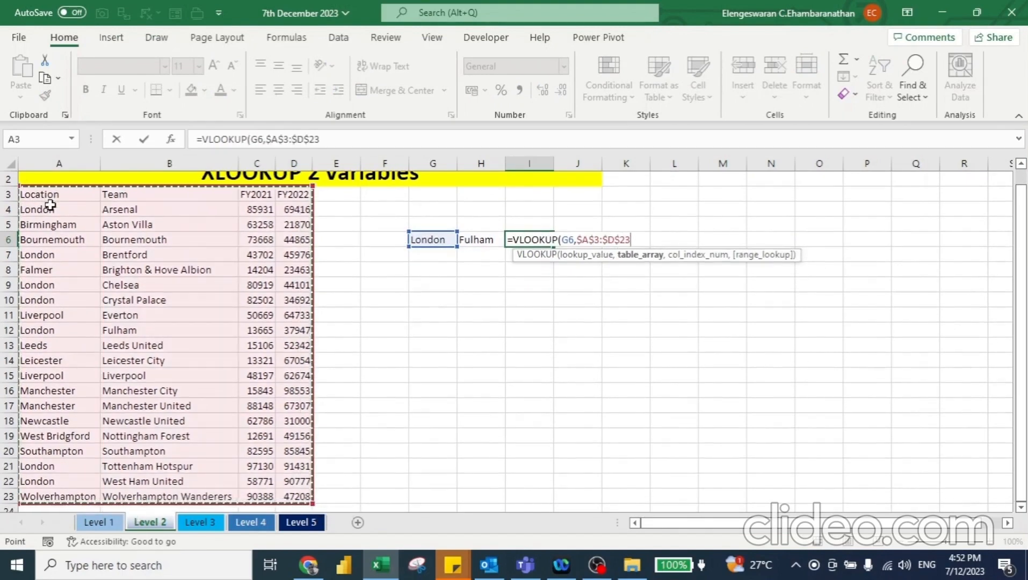
text(,)
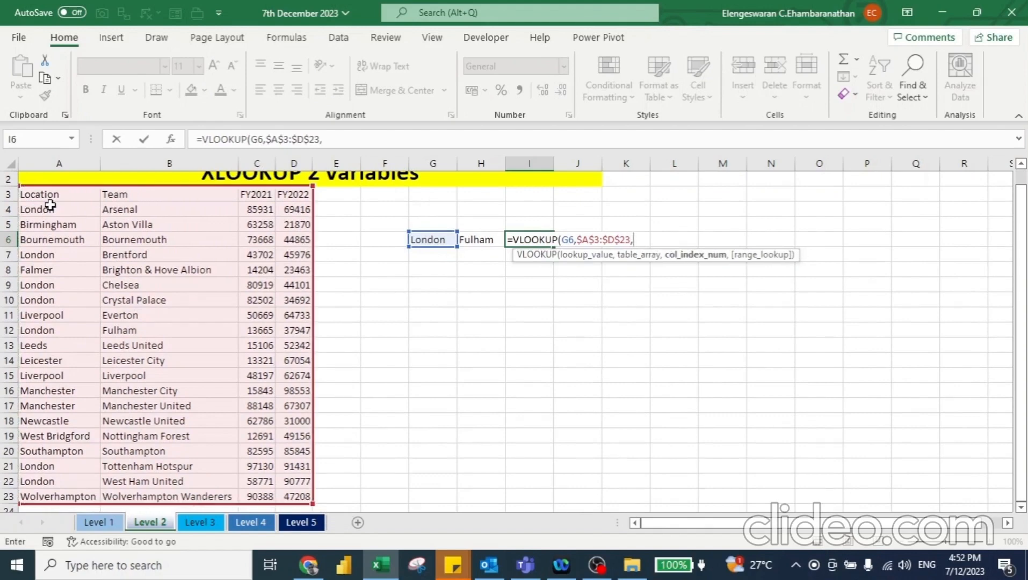
text(3,)
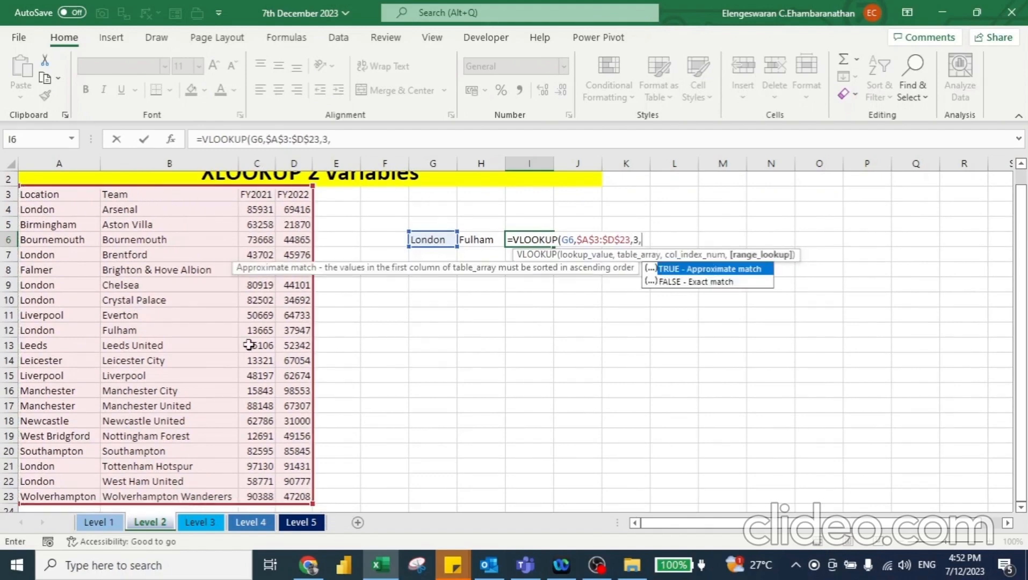
text(0))
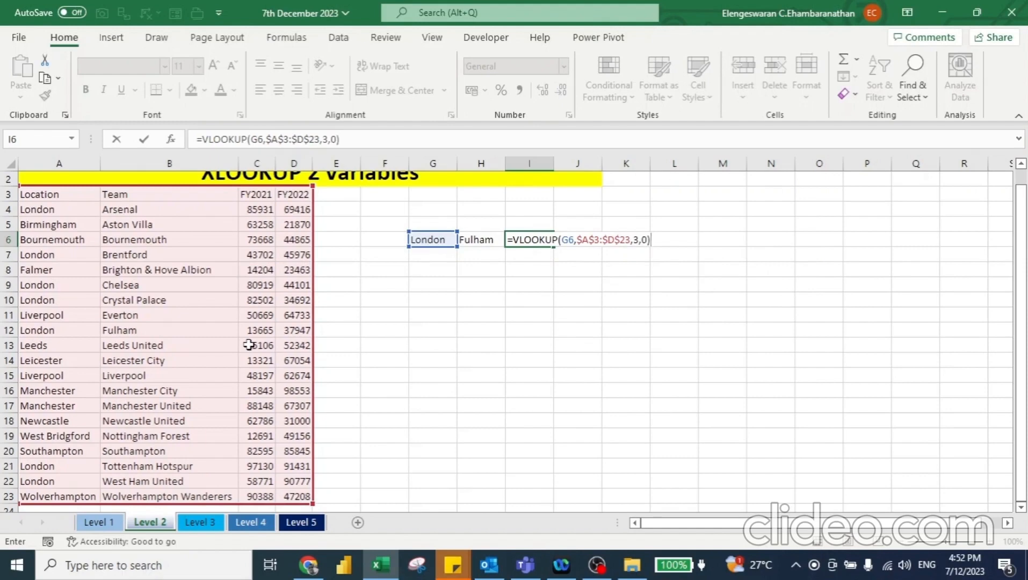
key(Return)
key(Up)
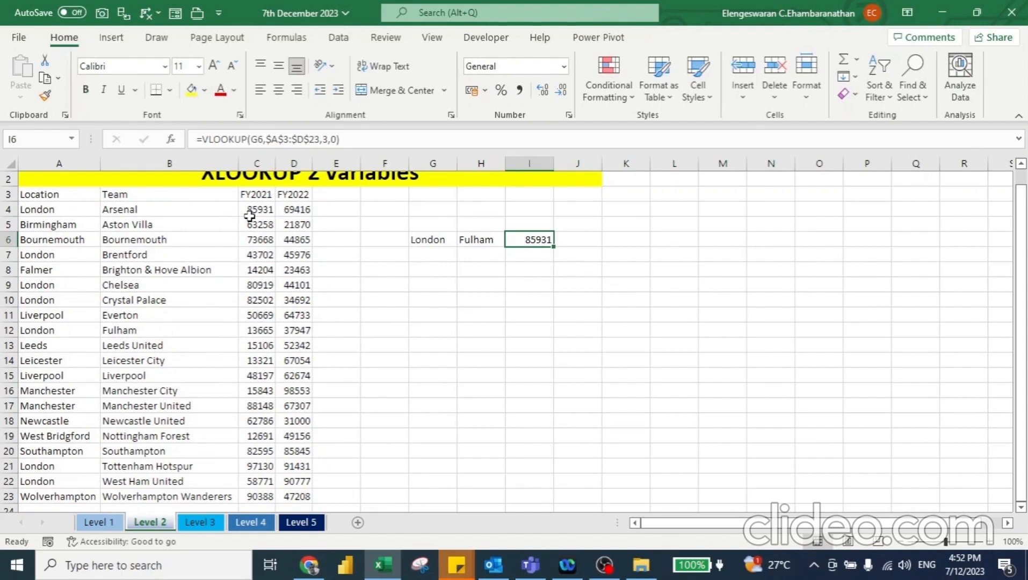
Copy the Manchester and Manchester United entries from A17:B17 into G7:H7 and fit column H to its contents
scroll(245, 309, up, 1)
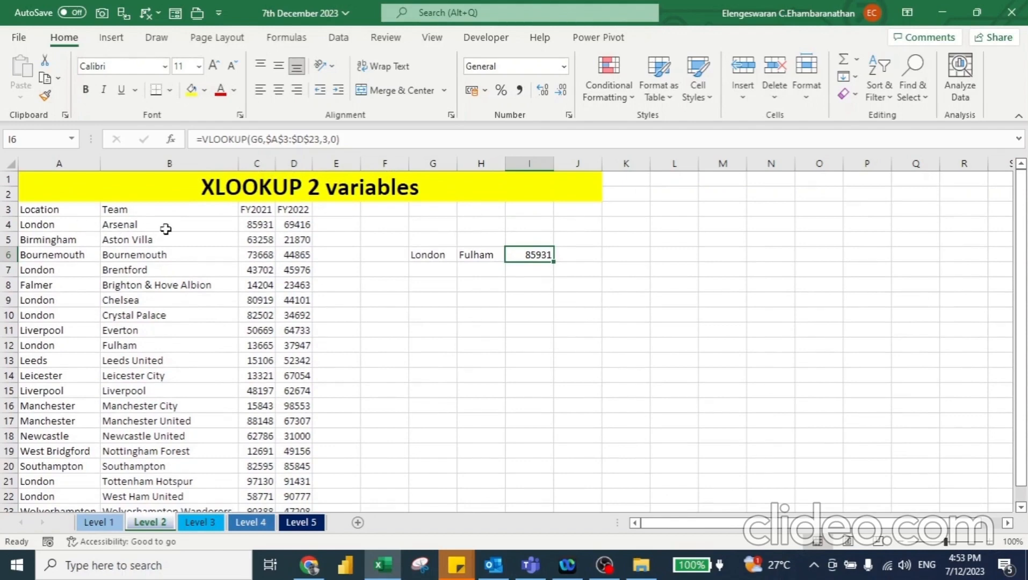
click(56, 418)
key(shift+Right)
key(ctrl+c)
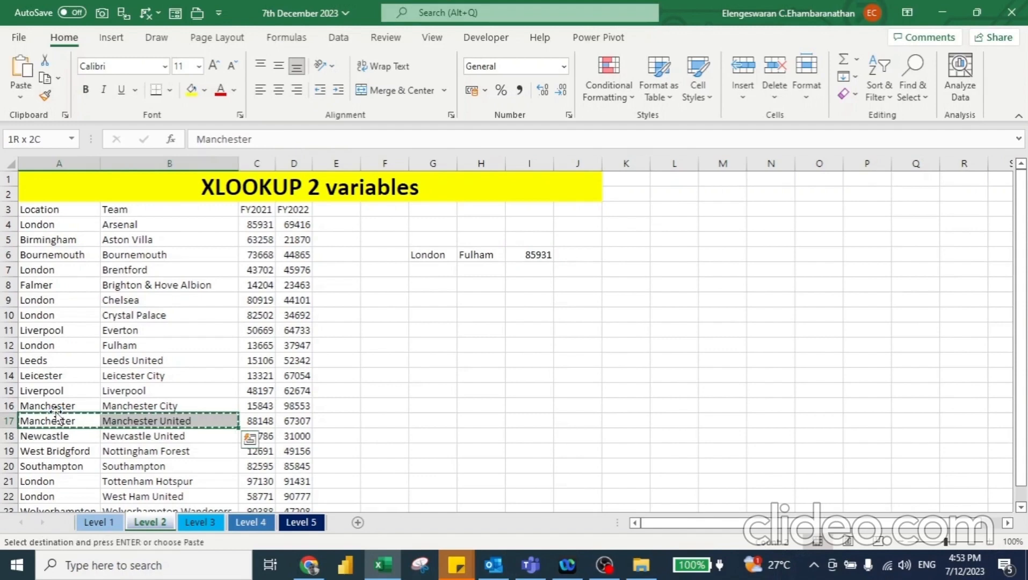
click(438, 271)
key(ctrl+v)
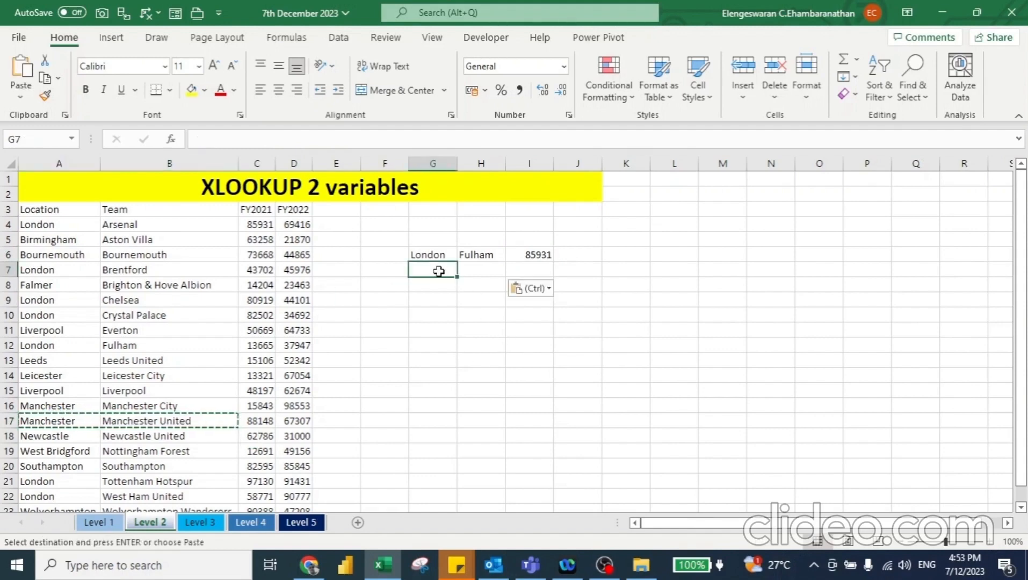
double_click(505, 163)
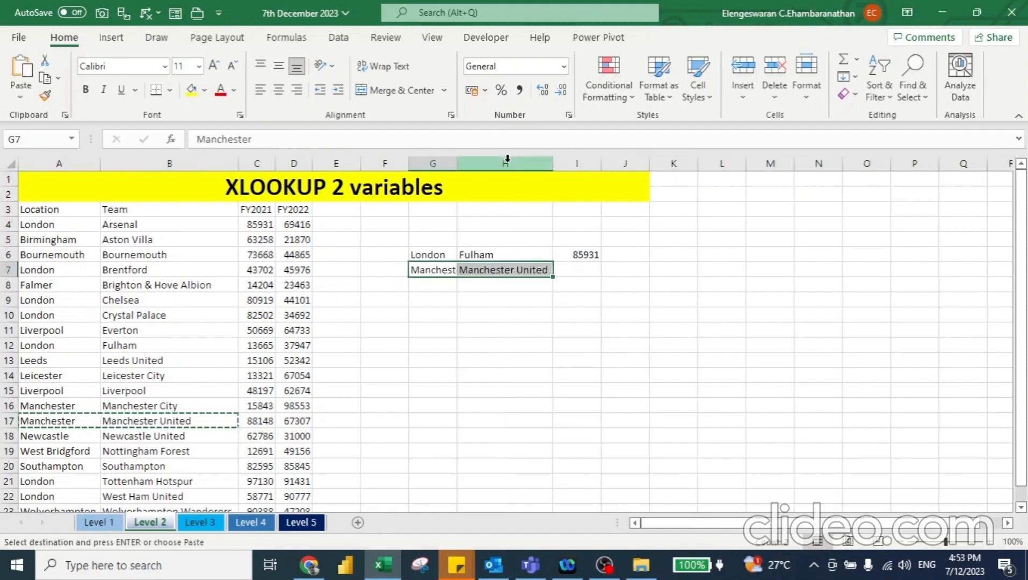
Delete the VLOOKUP formula from I6 beside the London and Fulham entries
key(Up)
key(Right)
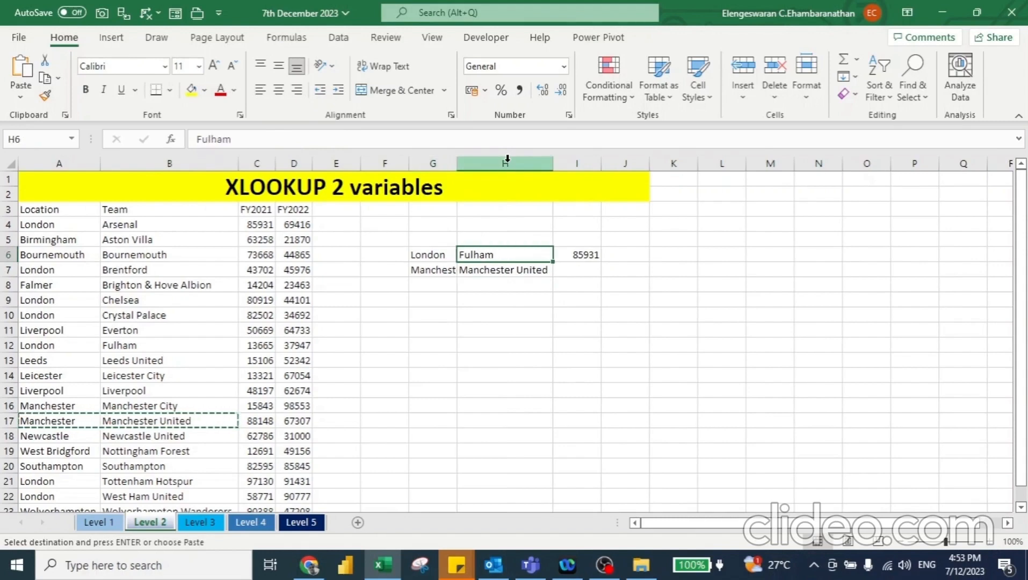
key(Right)
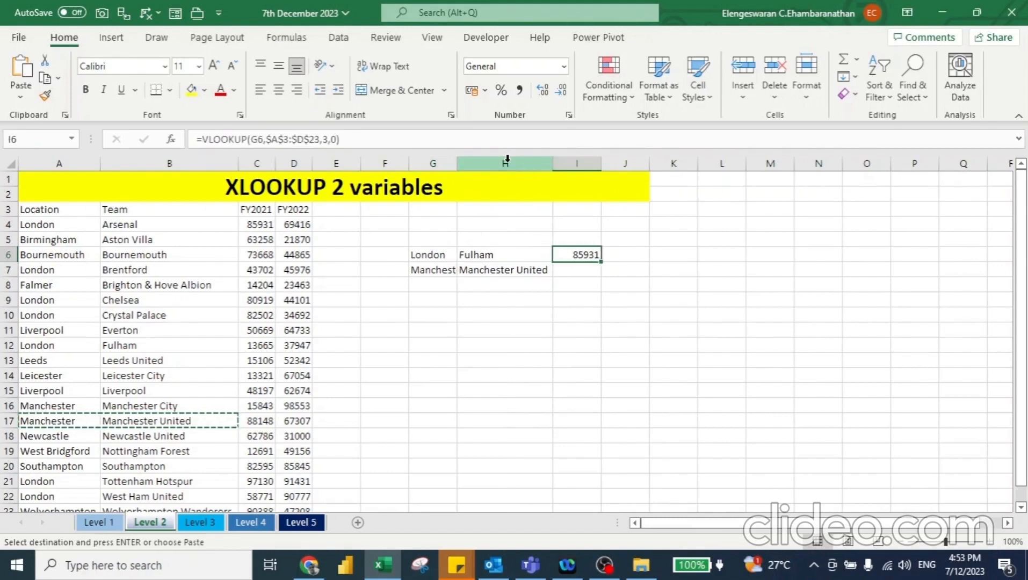
key(Delete)
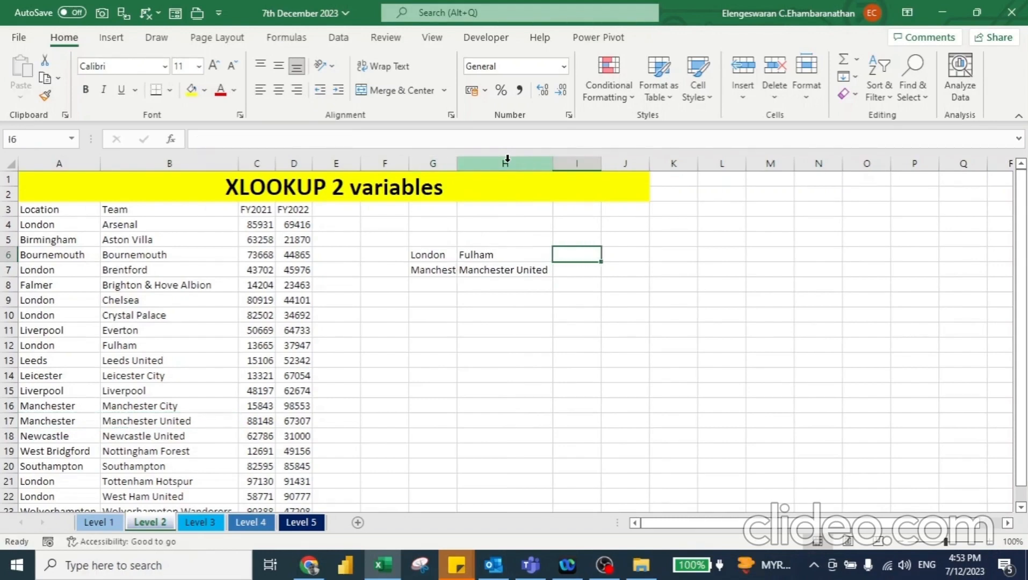
Start an XLOOKUP formula in I6 with the combined location and team G6&H6 as the lookup value
text(=xl)
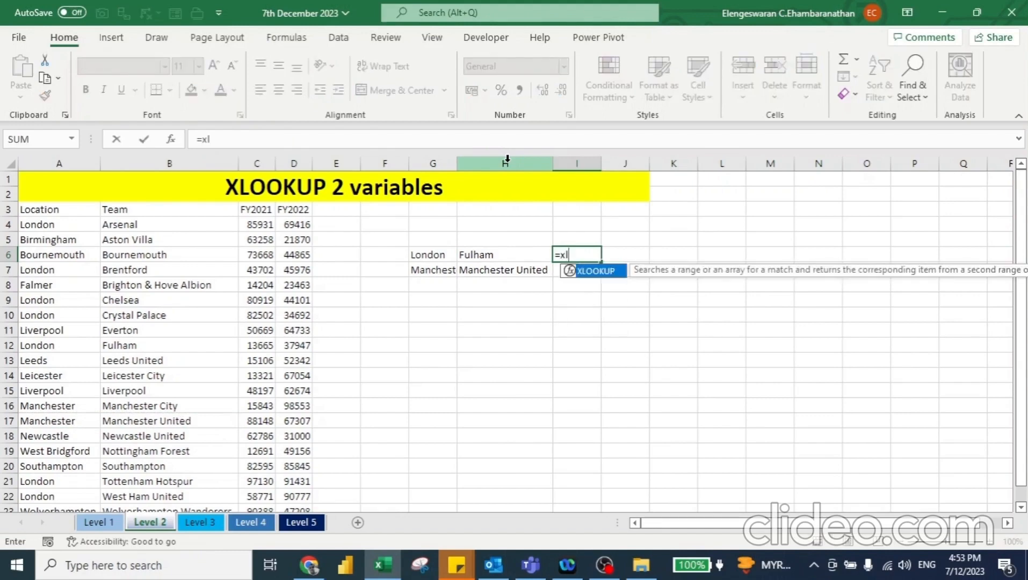
key(Tab)
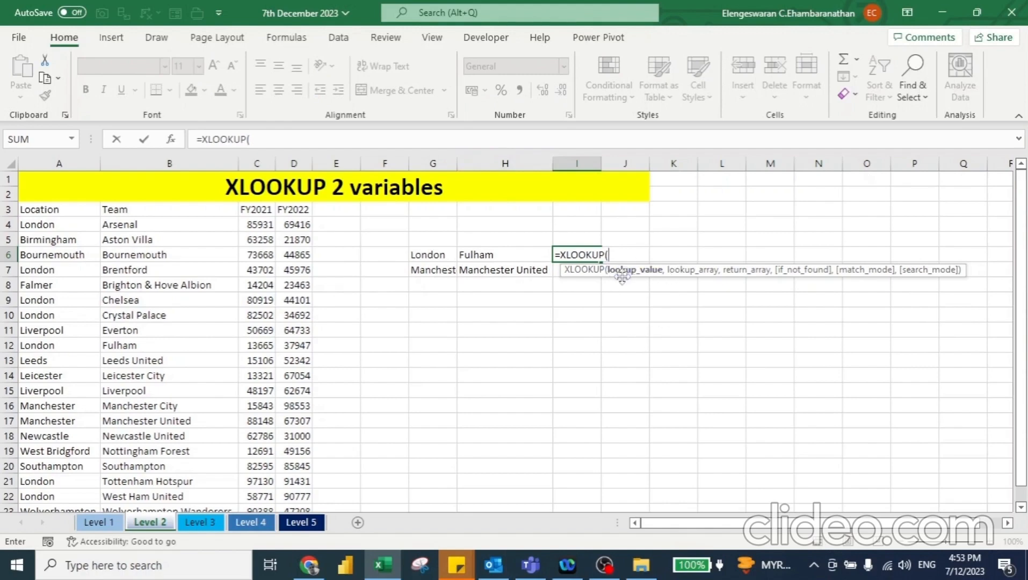
click(435, 254)
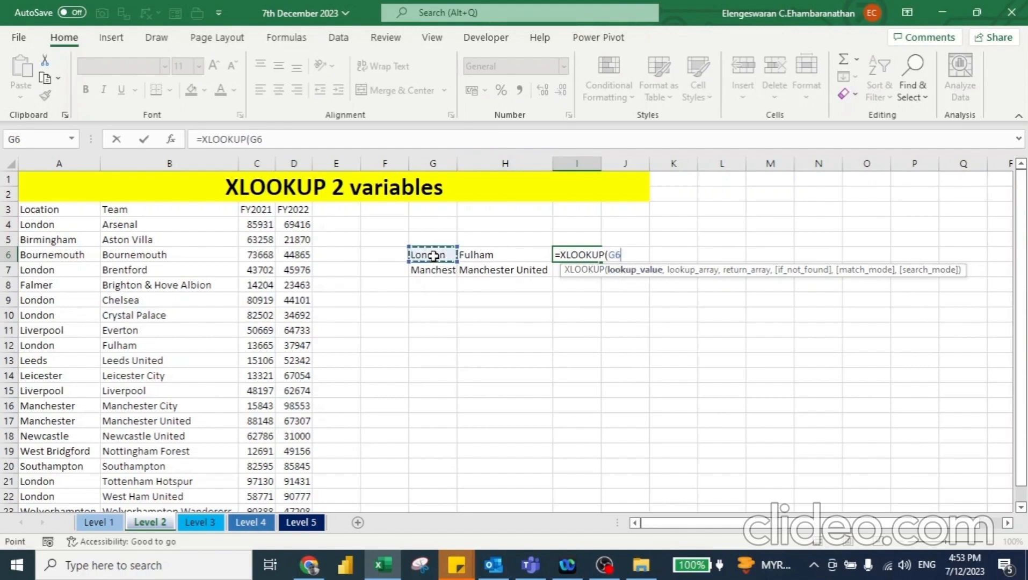
text(&)
click(491, 259)
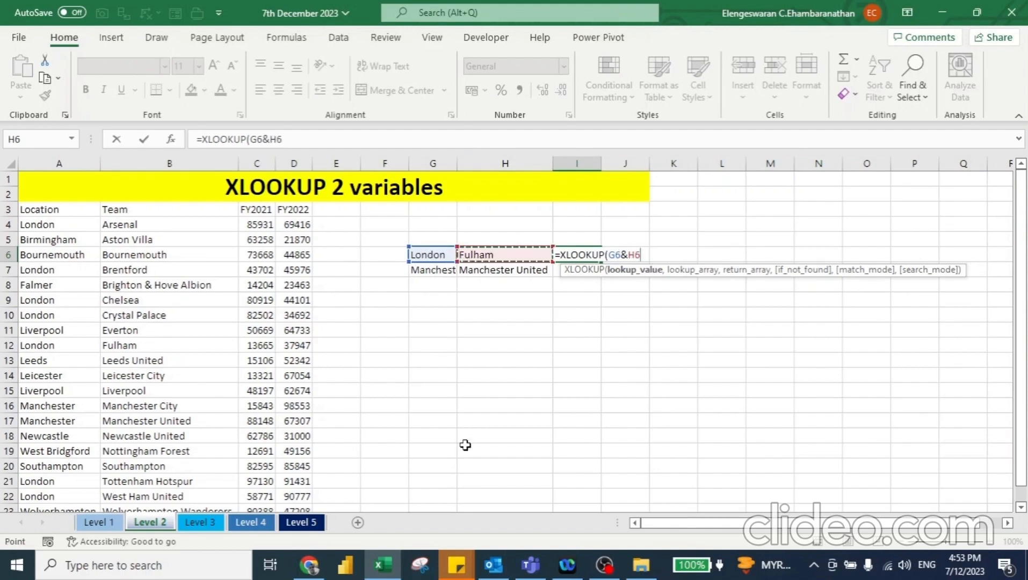
text(,)
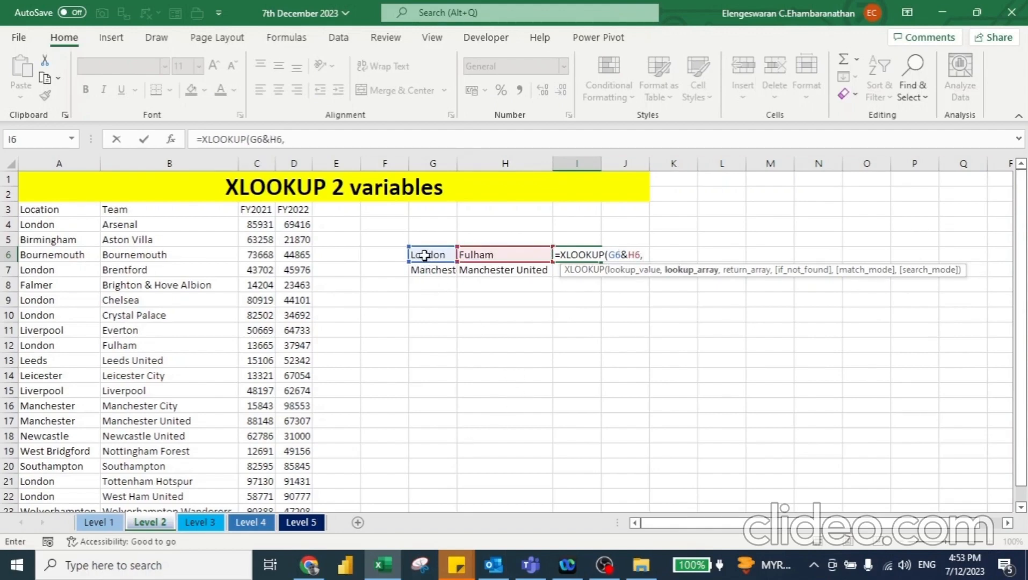
Set the XLOOKUP lookup array to the combined Location and Team columns, $A$3:$A$23&$B$3:$B$23
click(53, 210)
key(ctrl+shift+Down)
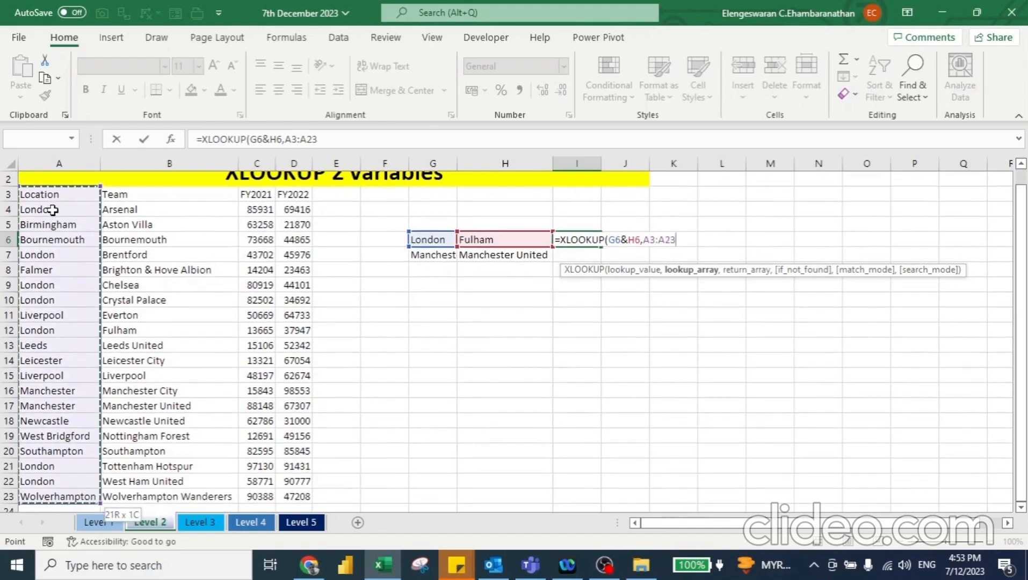
key(F4)
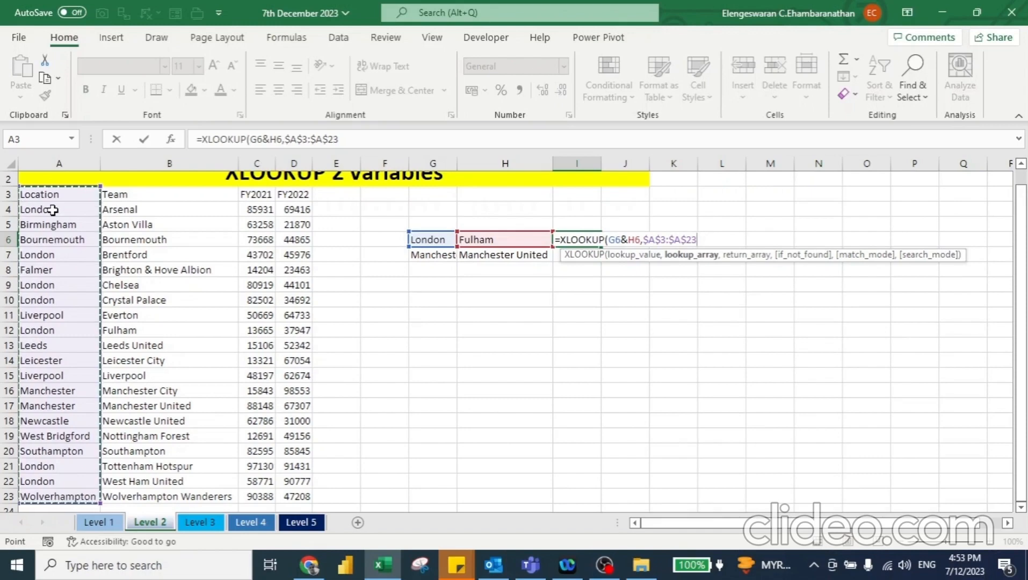
text(&)
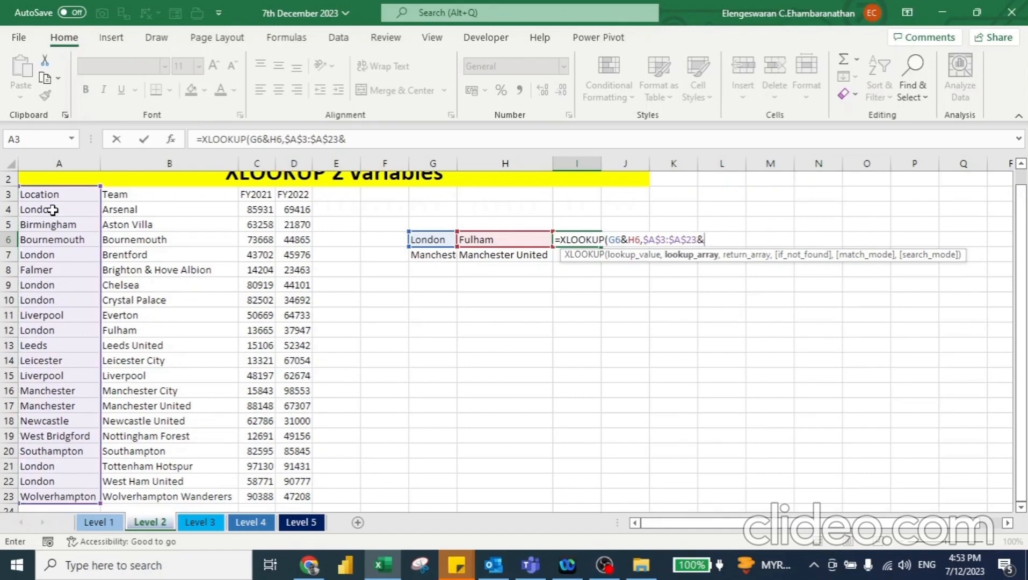
click(114, 193)
key(ctrl+shift+Down)
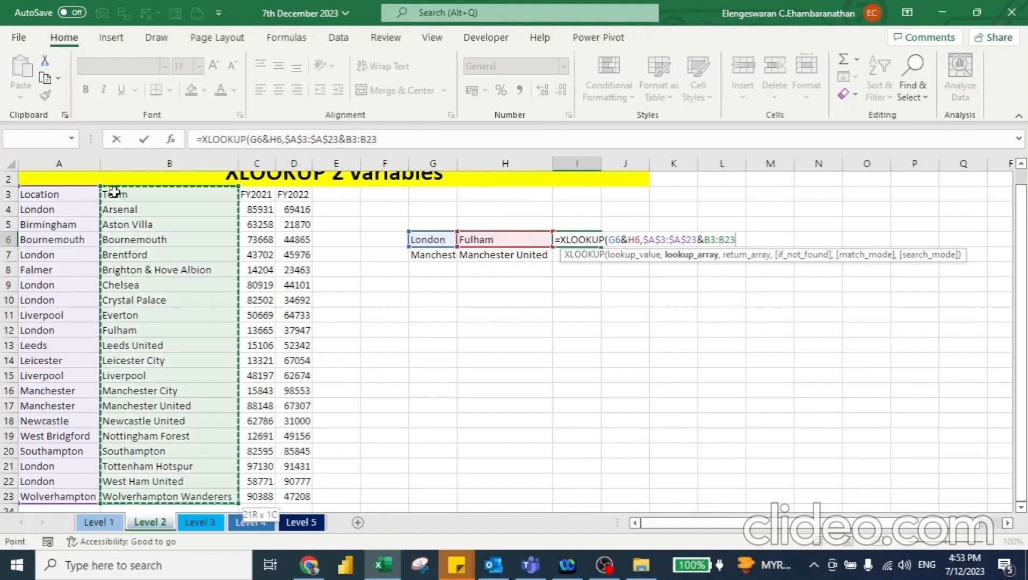
key(F4)
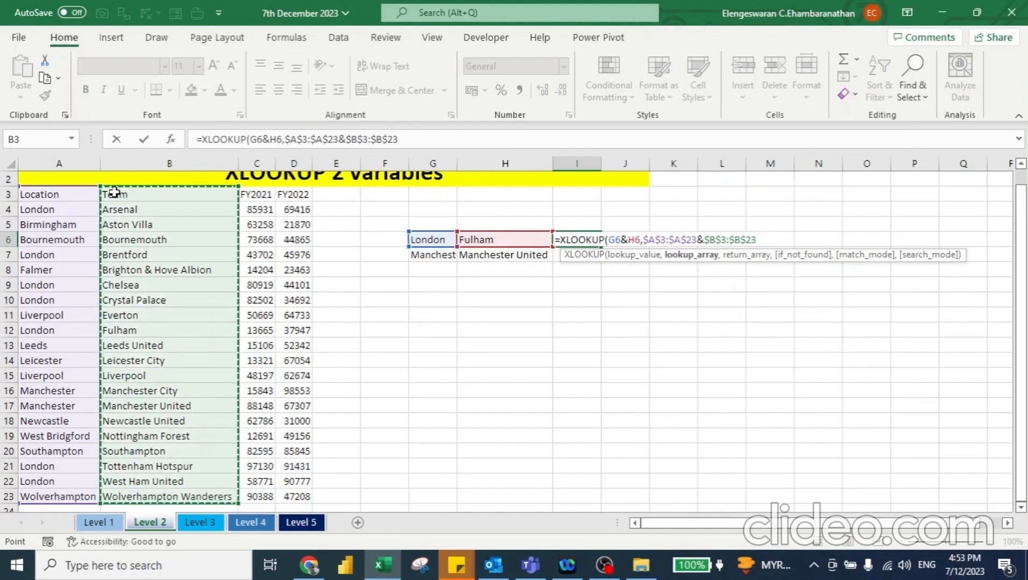
text(,)
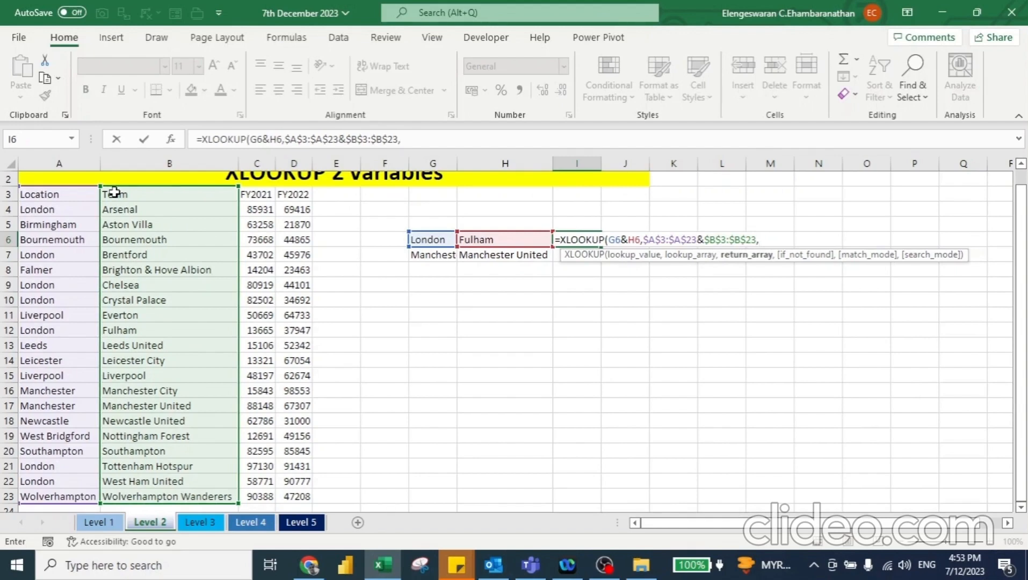
Complete the XLOOKUP in I6 with the FY2021 column $C$3:$C$23 as the return array
click(260, 194)
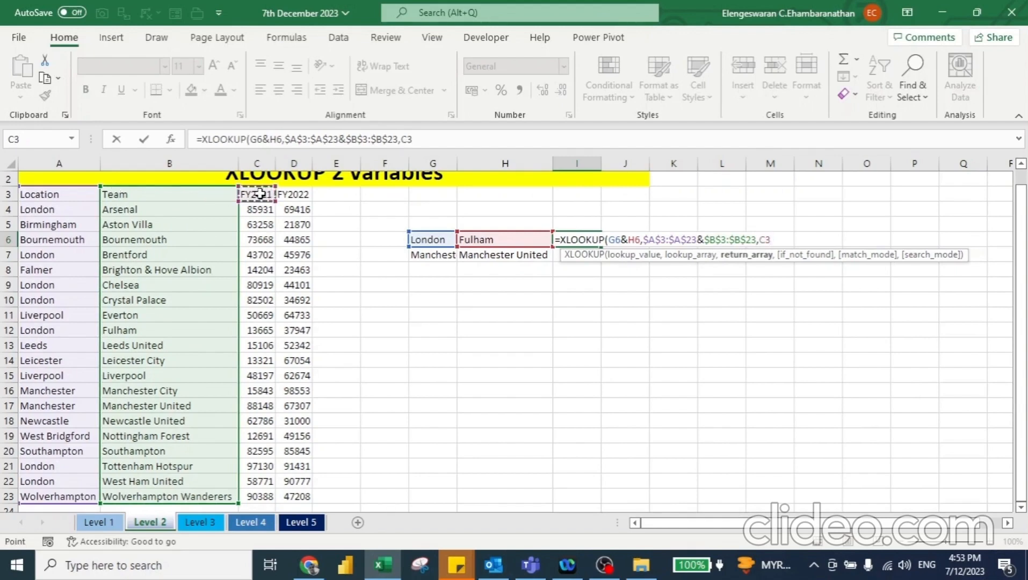
key(ctrl+shift+Down)
key(F4)
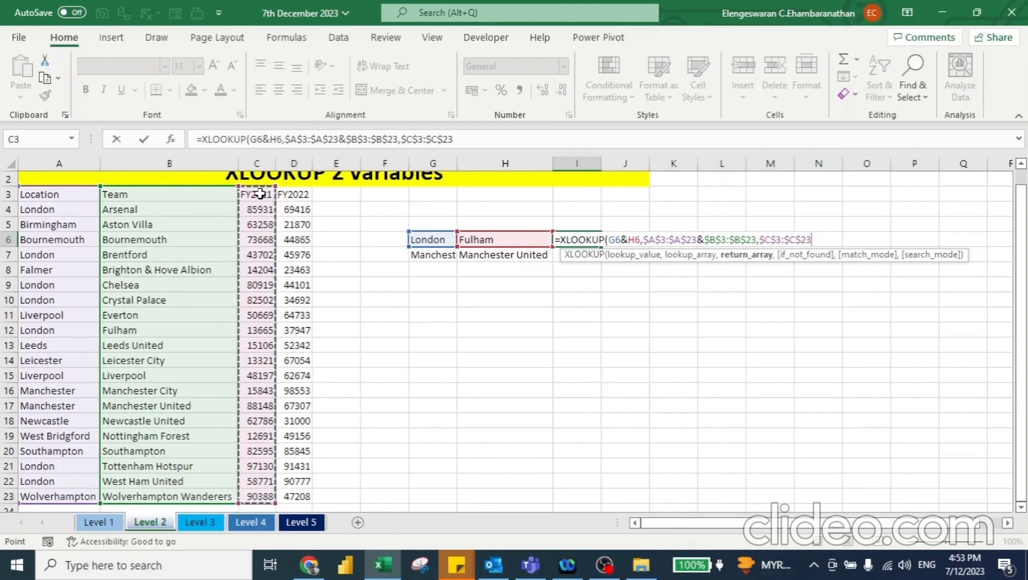
text())
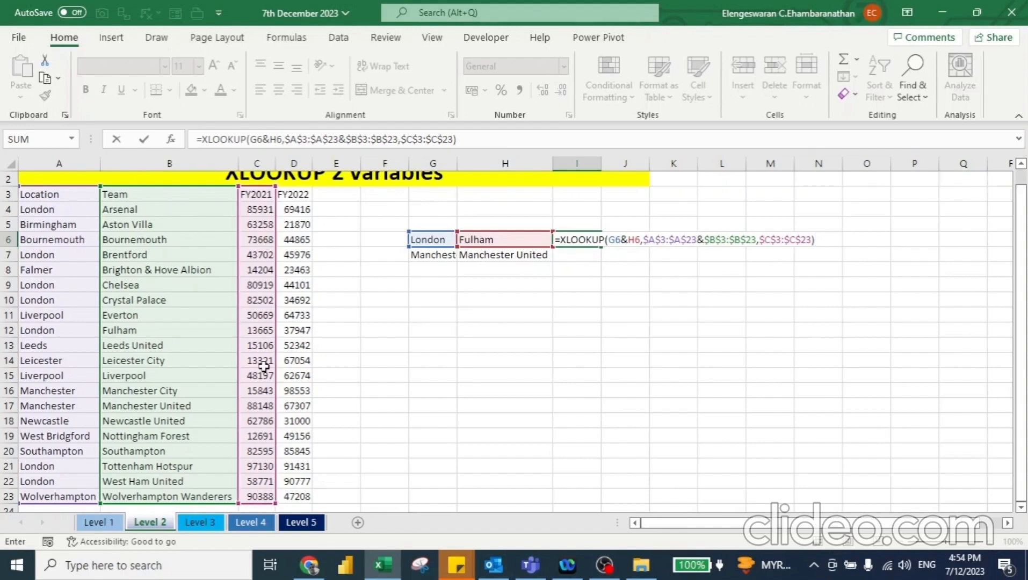
key(Return)
key(Up)
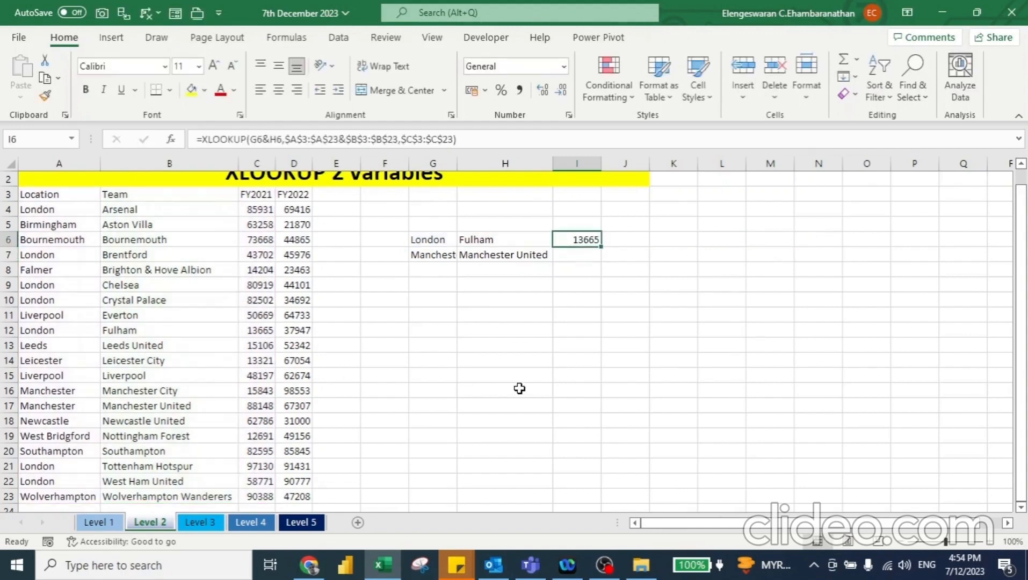
Fill the XLOOKUP formula from I6 down to I7 for the Manchester United entry and check it against the FY2021 column
click(42, 334)
key(Right)
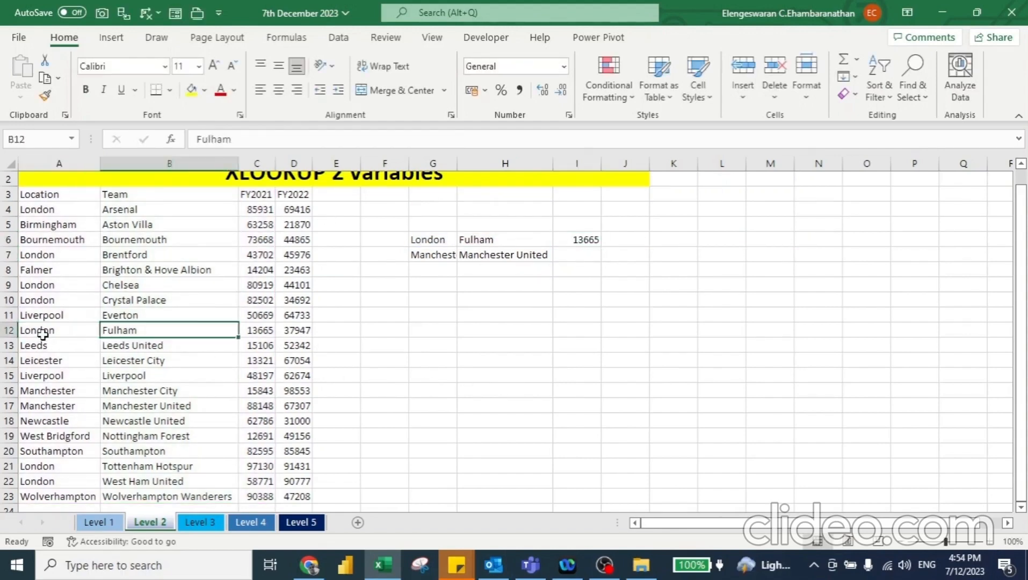
key(Right)
click(572, 235)
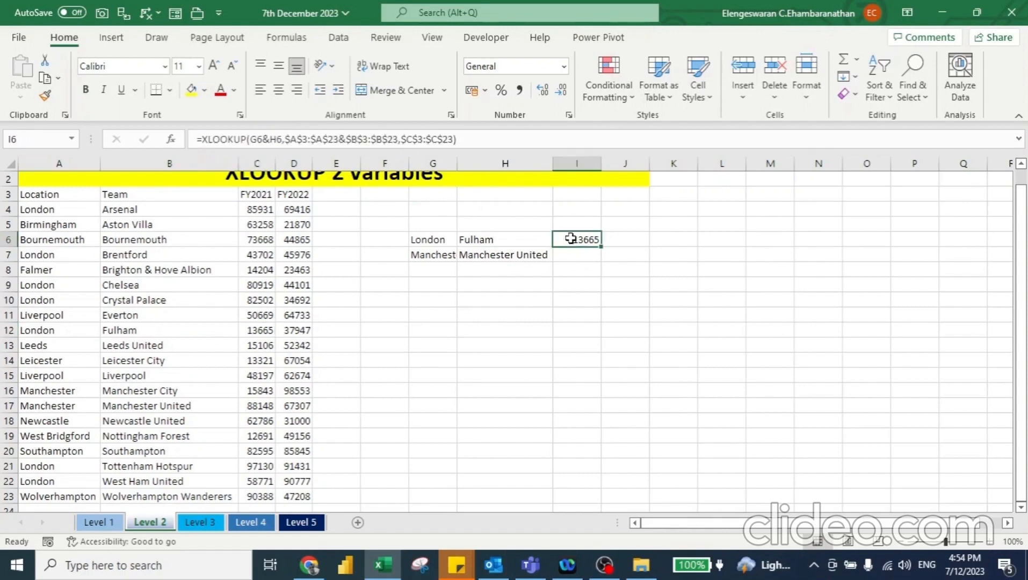
double_click(604, 247)
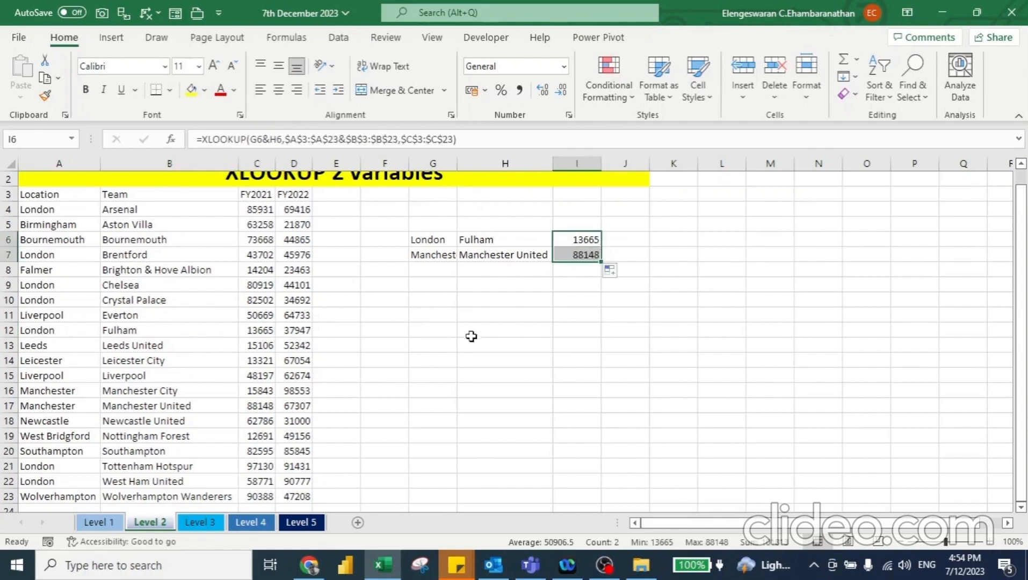
click(250, 407)
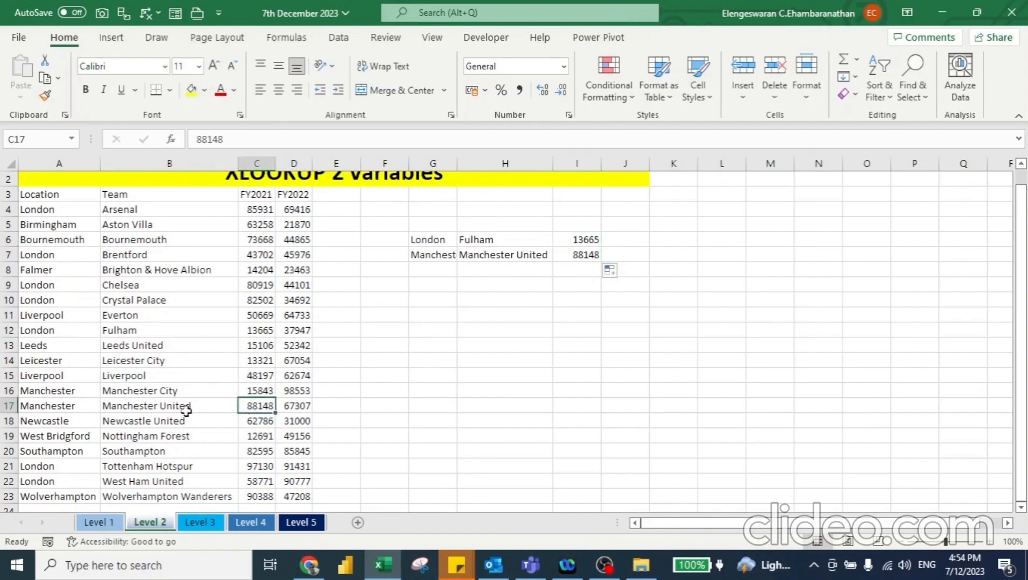
Copy the London and West Ham United pair from A22:B22 into G8:H8
click(68, 478)
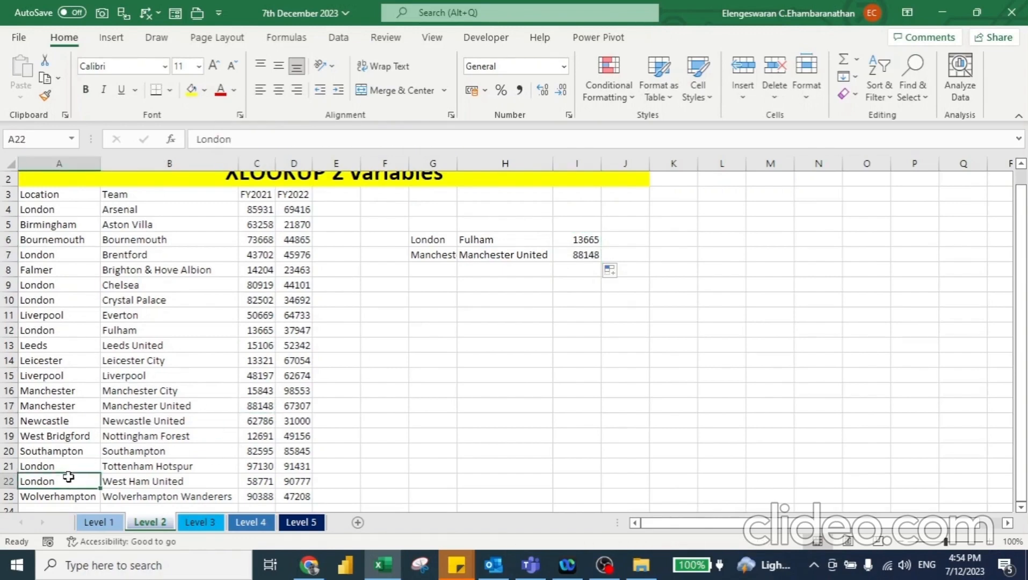
drag(68, 477, 140, 481)
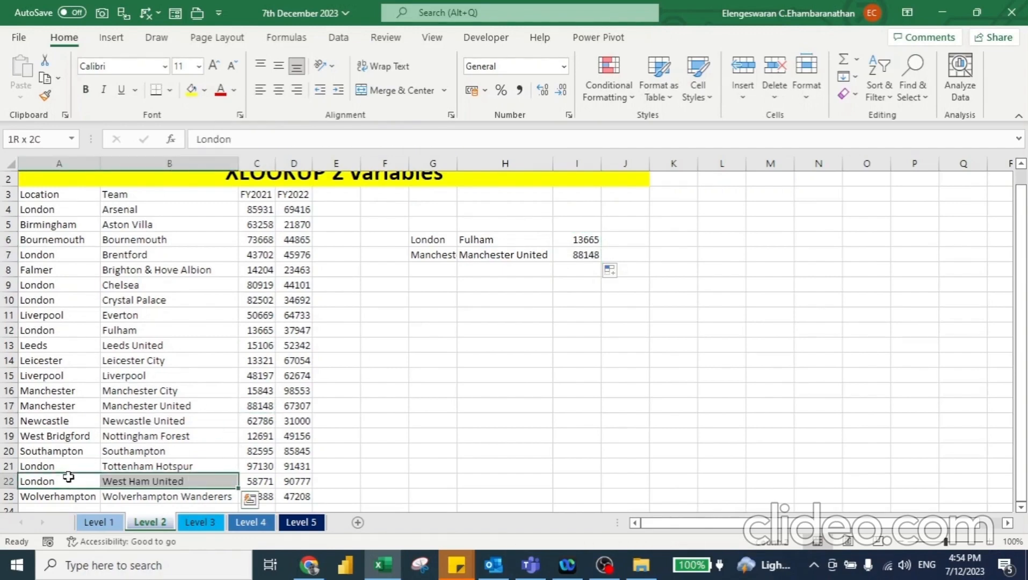
key(ctrl+c)
click(432, 270)
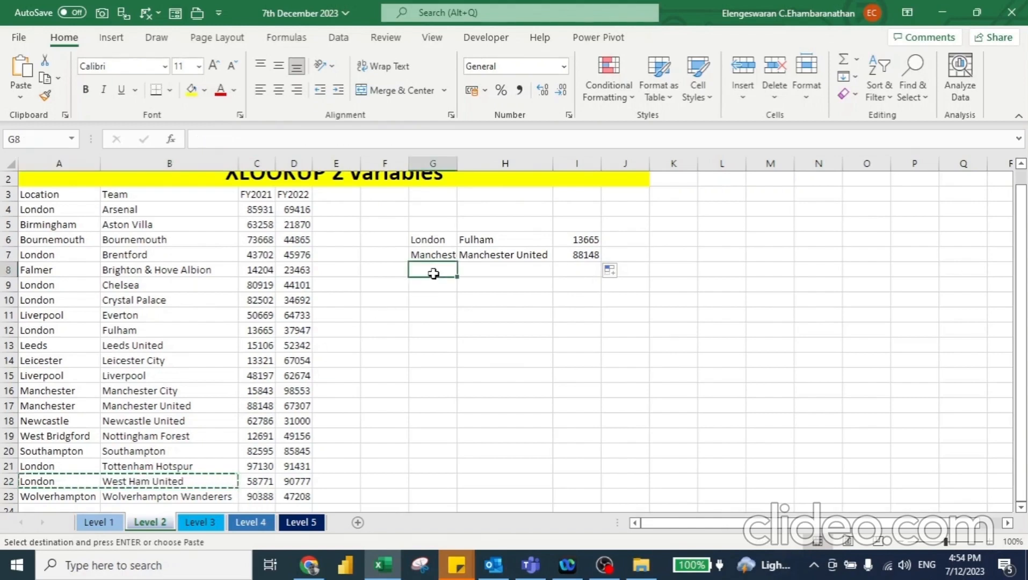
key(ctrl+v)
Fit column G to its contents and fill the XLOOKUP formula down to I8
double_click(457, 163)
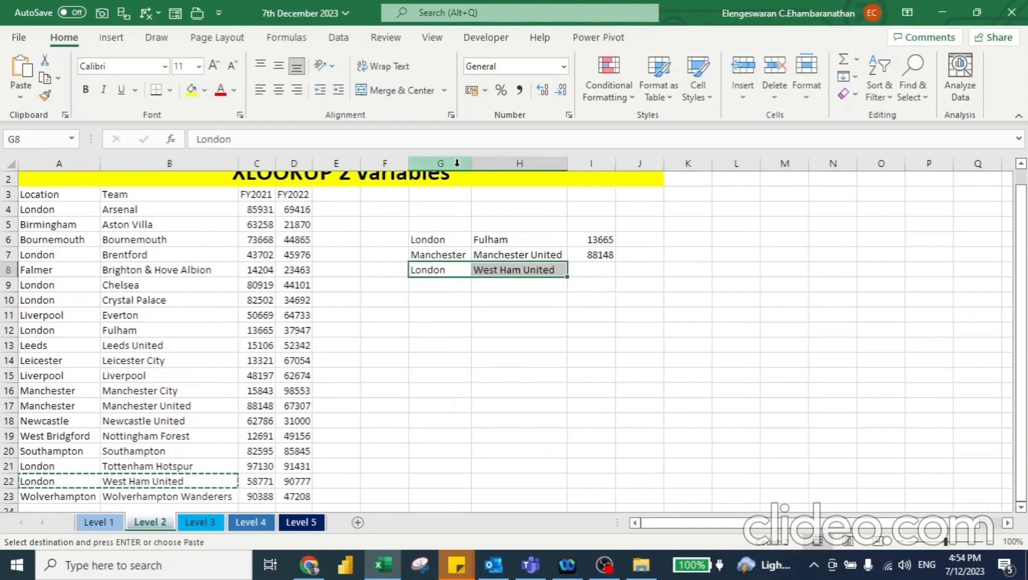
click(589, 270)
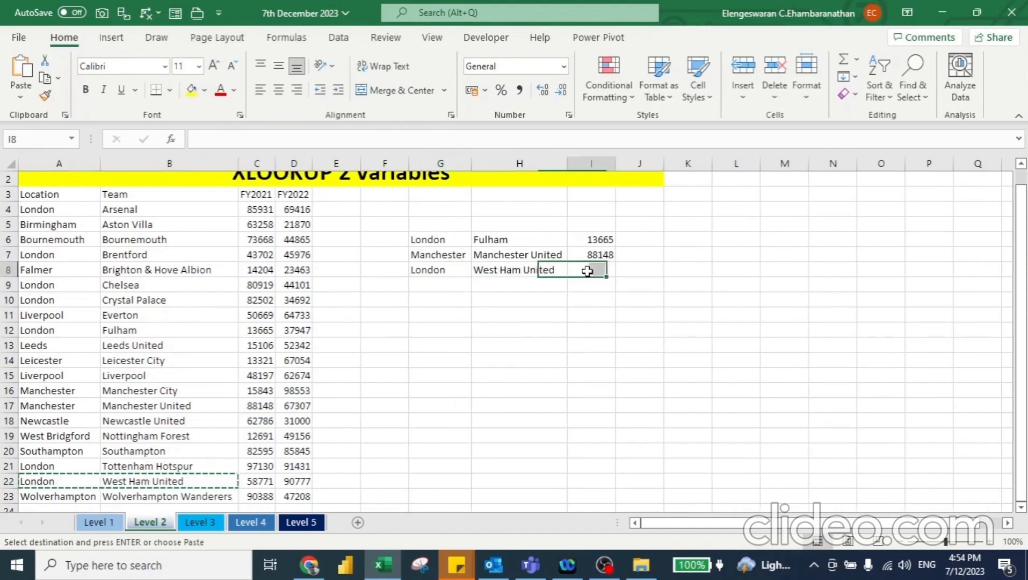
key(ctrl+d)
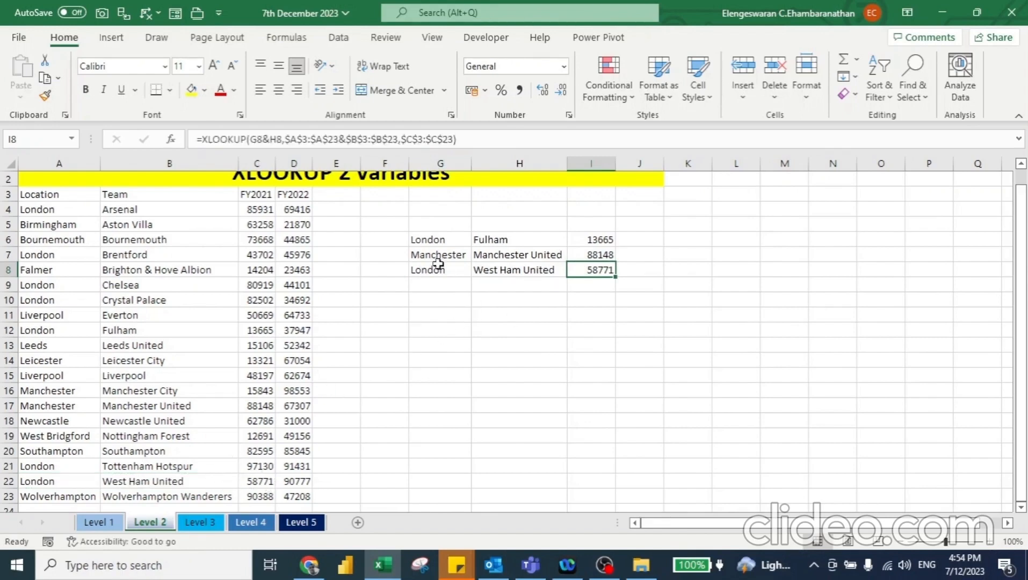
Open the XLOOKUP formula in I6 and examine its lookup value, lookup array and return array
key(Up)
key(Up)
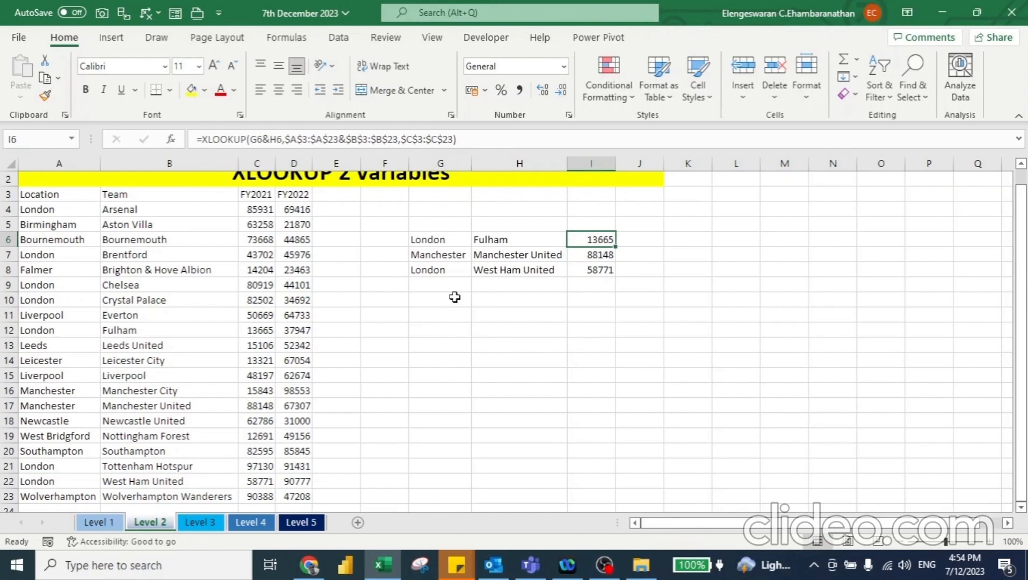
scroll(454, 297, up, 1)
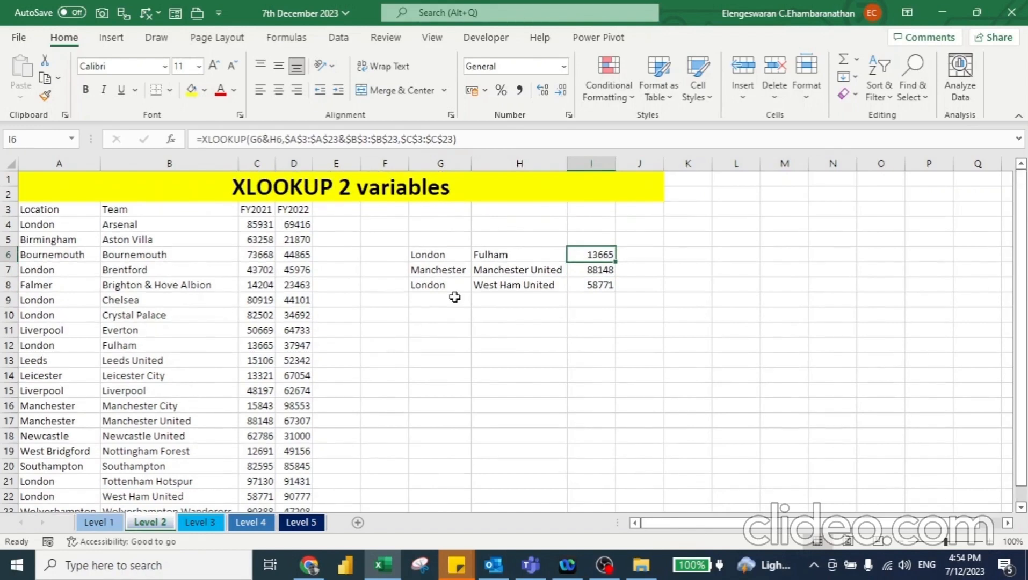
key(F2)
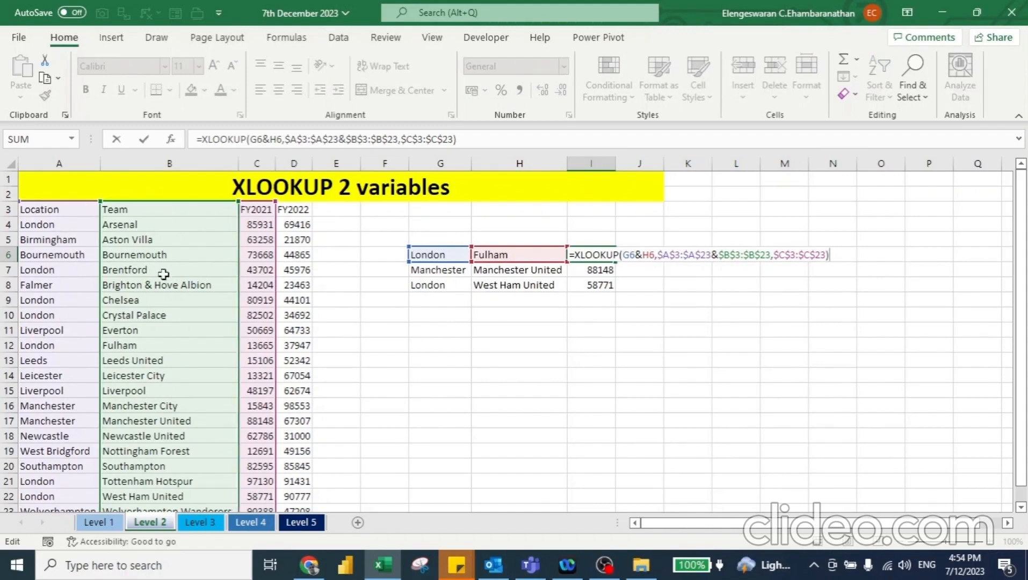
click(404, 141)
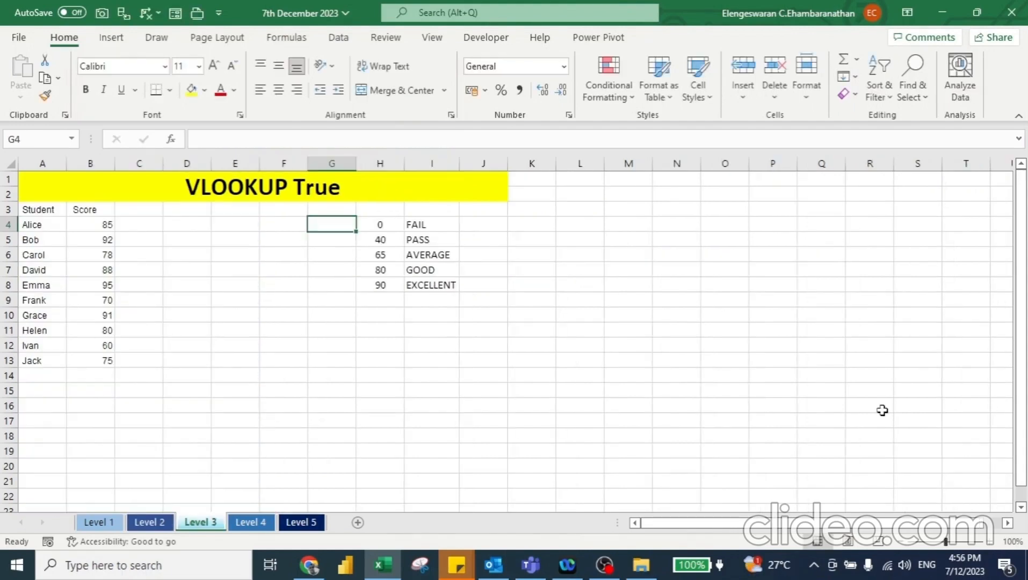
Start an XLOOKUP formula in C4 of the Level 3 sheet with Alice's score in B4 as the lookup value
key(Left)
key(Left)
key(Left)
key(Left)
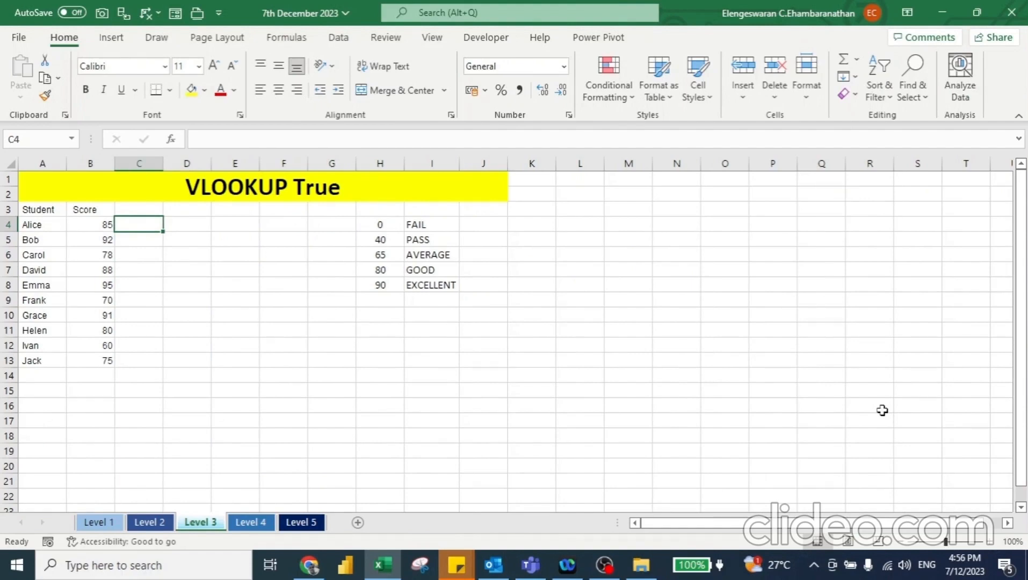
text(=XL)
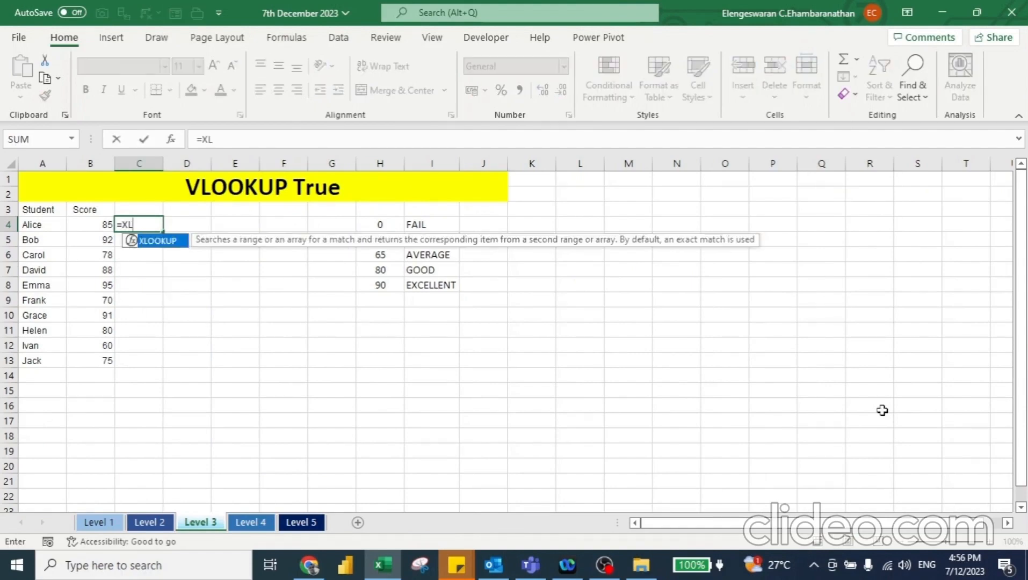
key(Tab)
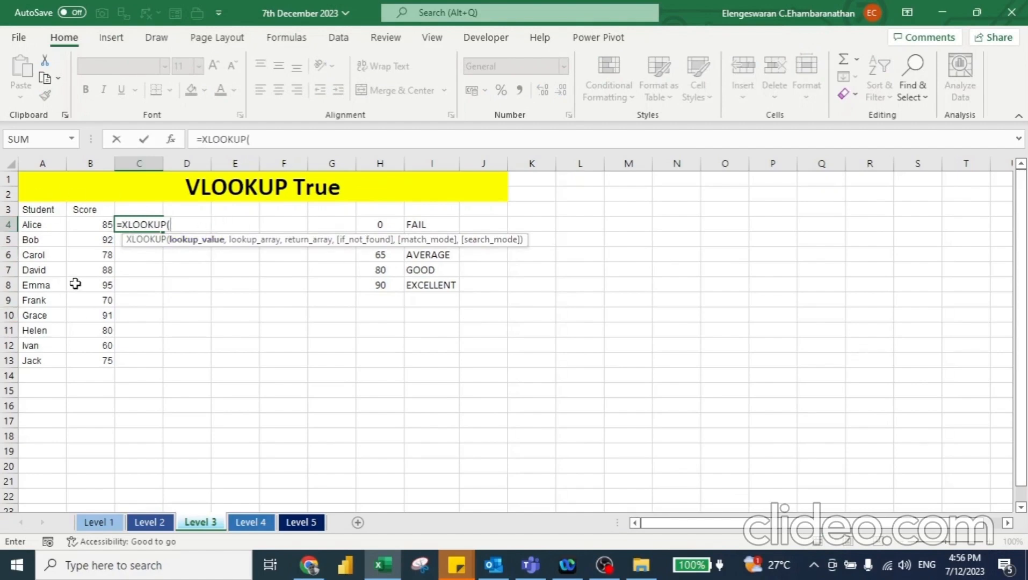
click(87, 227)
text(,)
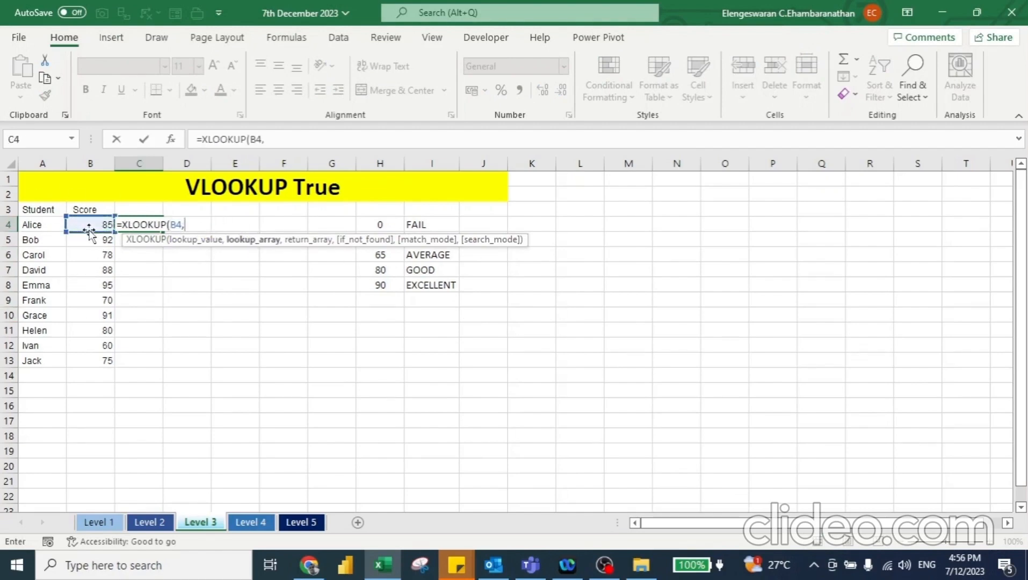
Try to complete the XLOOKUP in C4 with H4:H8 as the lookup array and I4:I8 as the return array
click(373, 222)
key(ctrl+shift+Down)
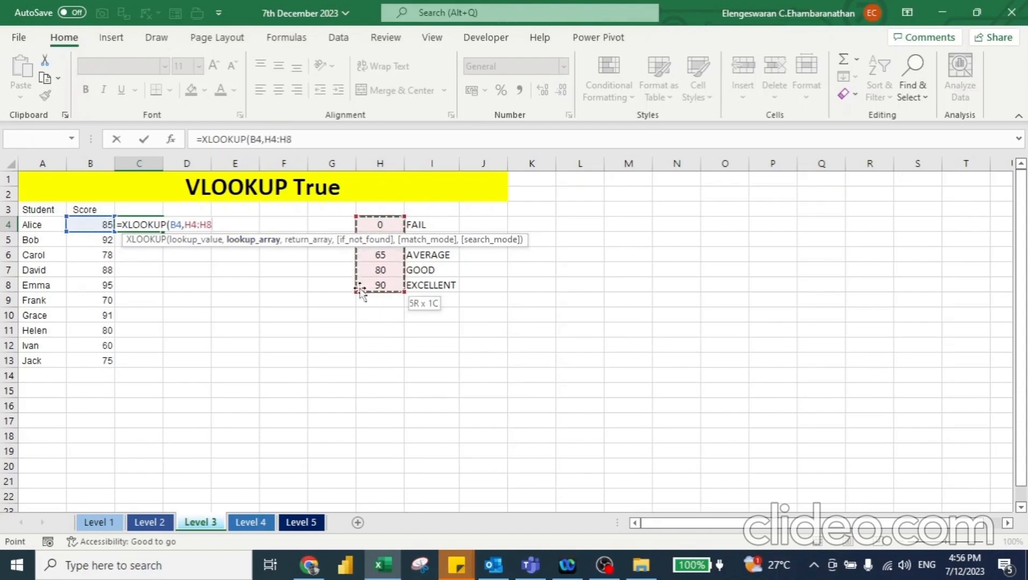
text(,)
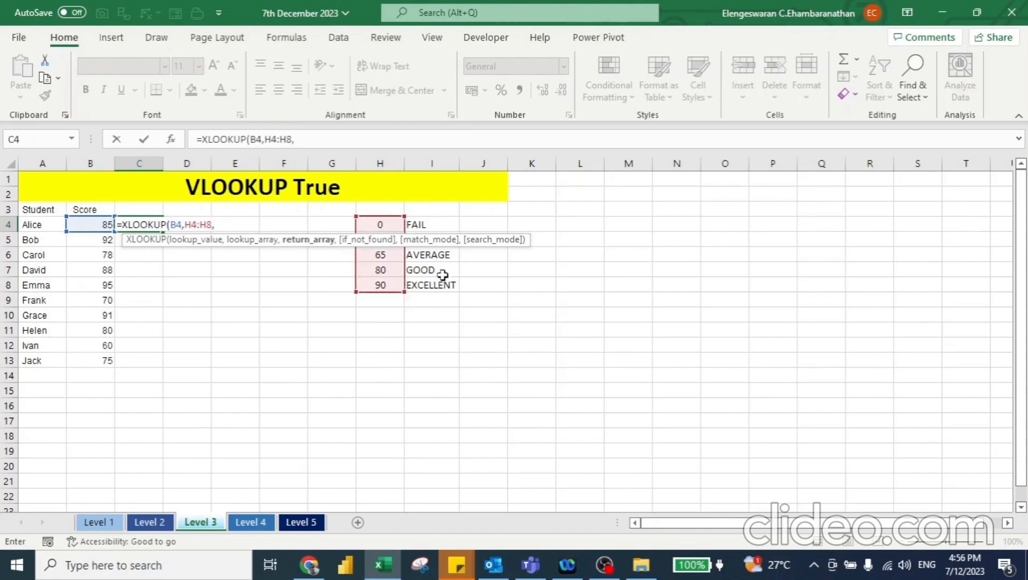
click(434, 228)
key(ctrl+shift+Down)
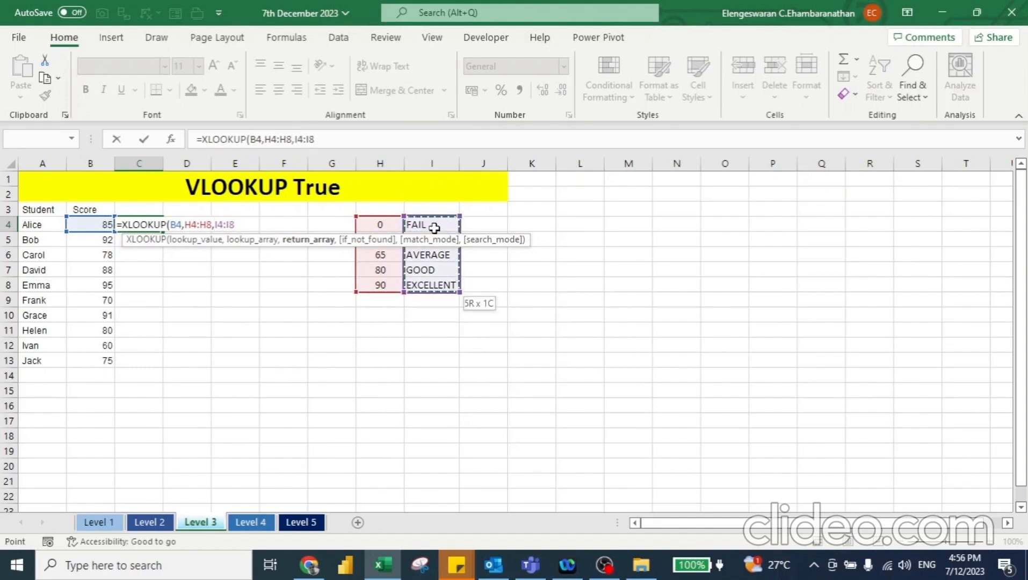
key(Return)
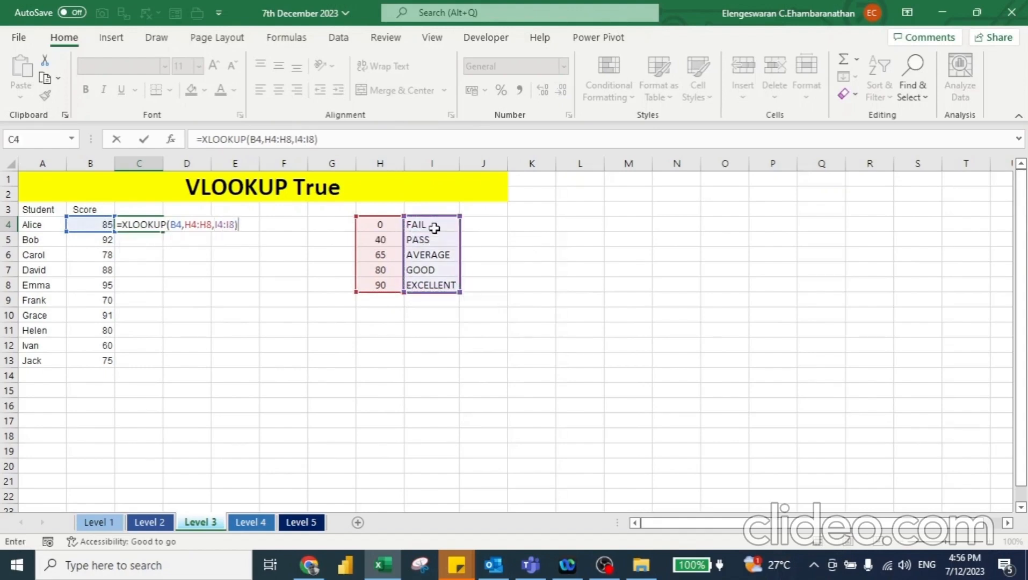
key(Up)
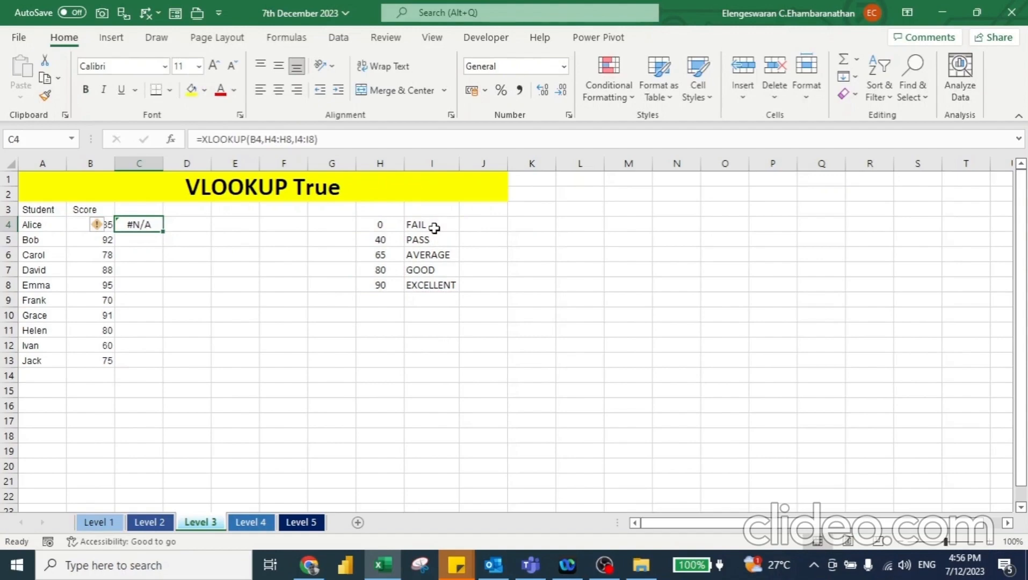
Delete the XLOOKUP formula from C4 and review the student scores against the grade thresholds
key(Delete)
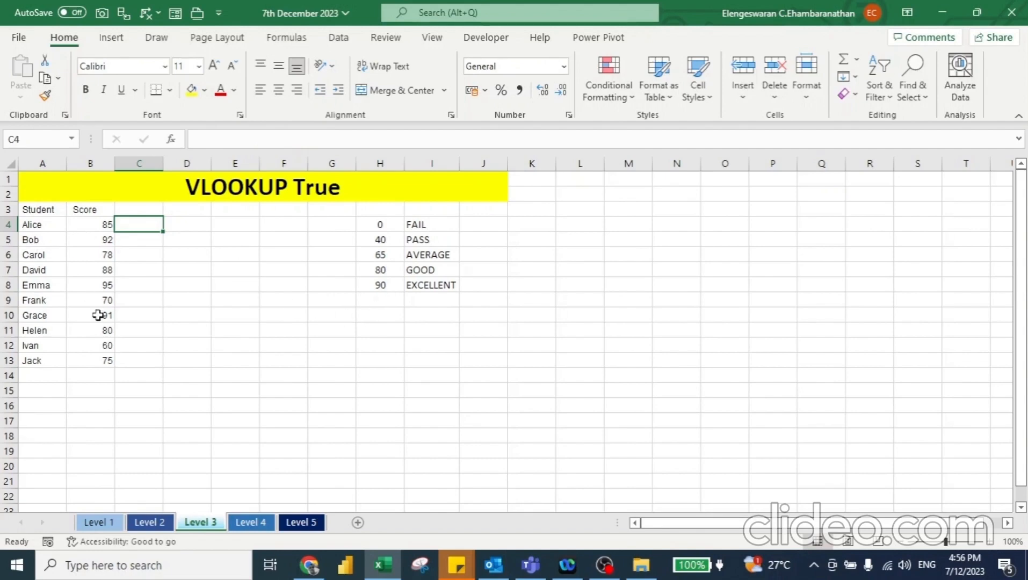
key(Left)
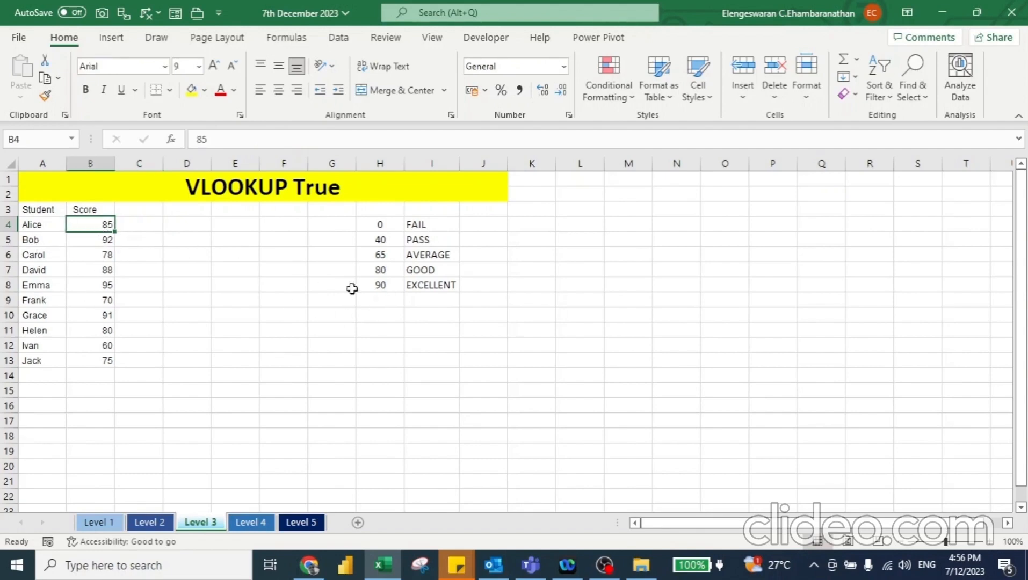
key(Down)
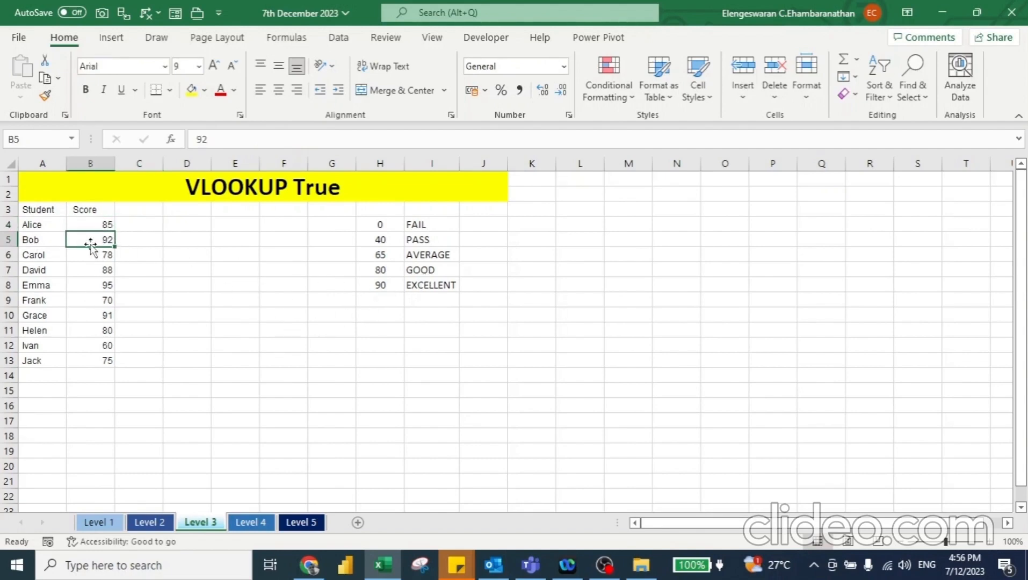
key(Right)
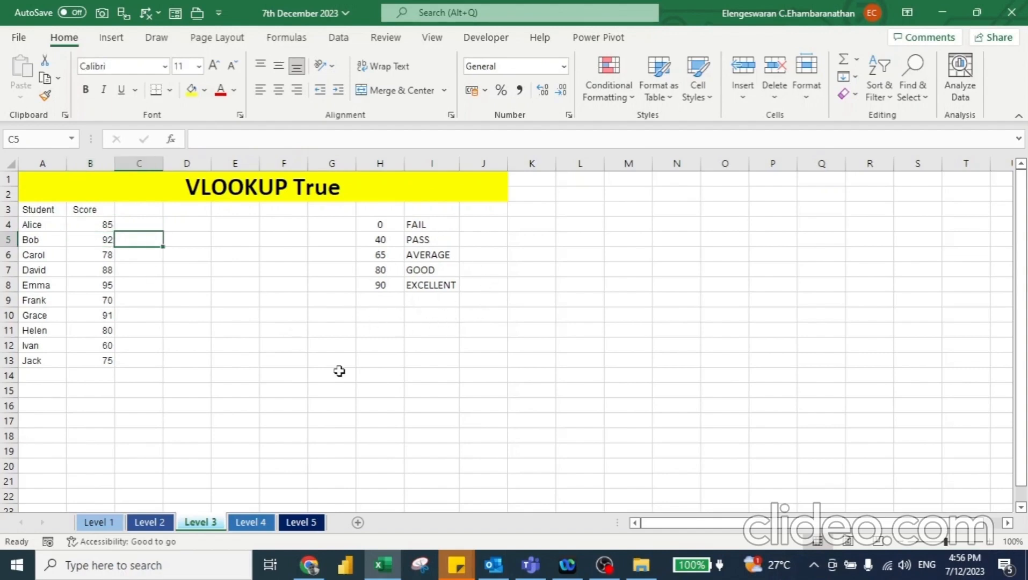
key(Up)
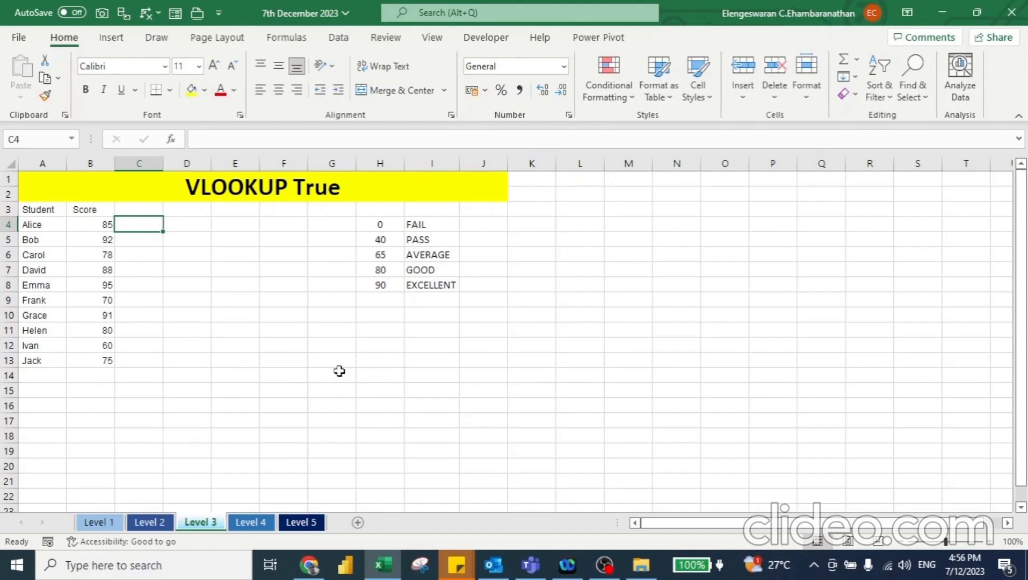
Start a VLOOKUP formula in C4 with the score in B4 as the lookup value
text(=vl)
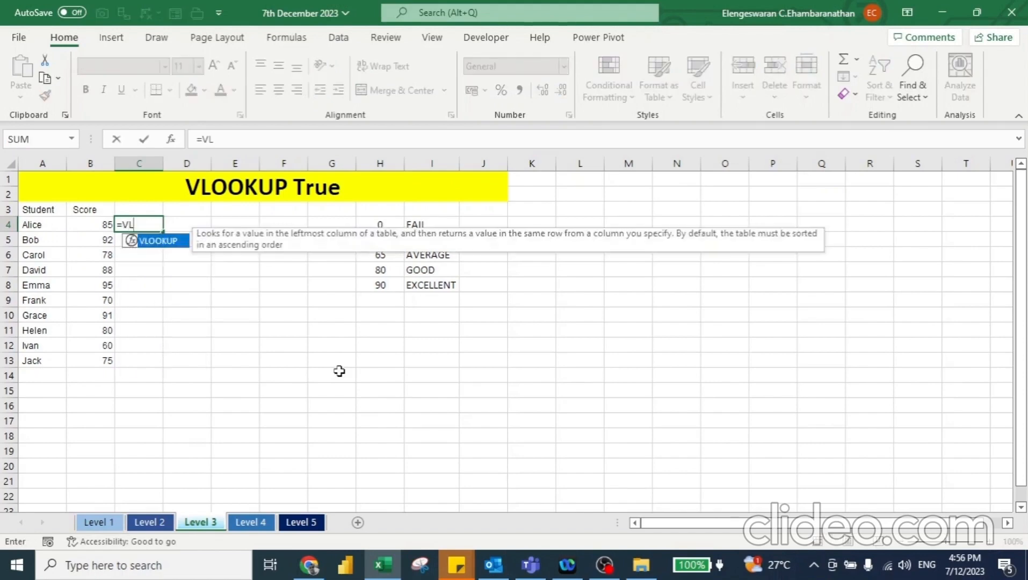
key(Tab)
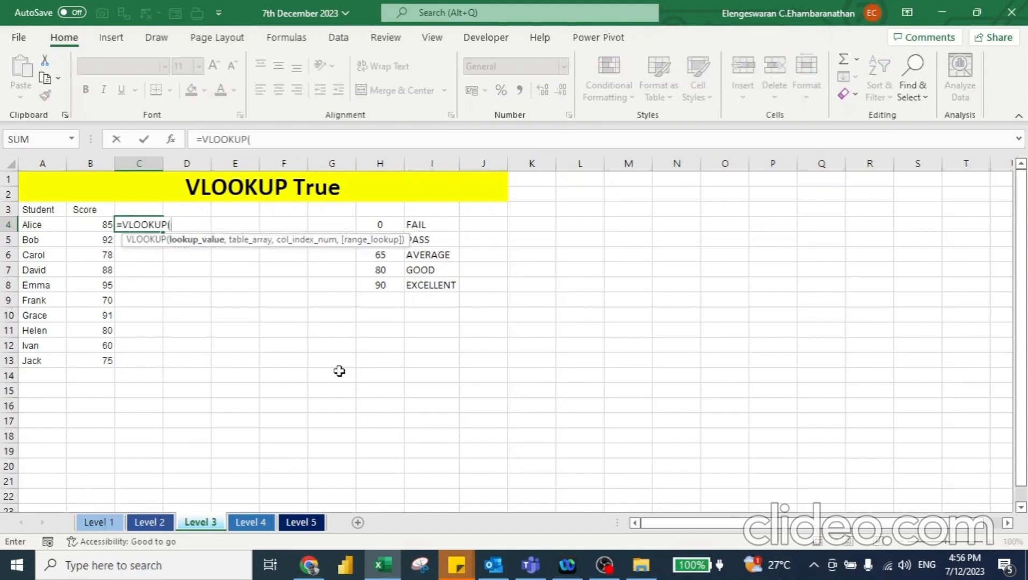
key(Left)
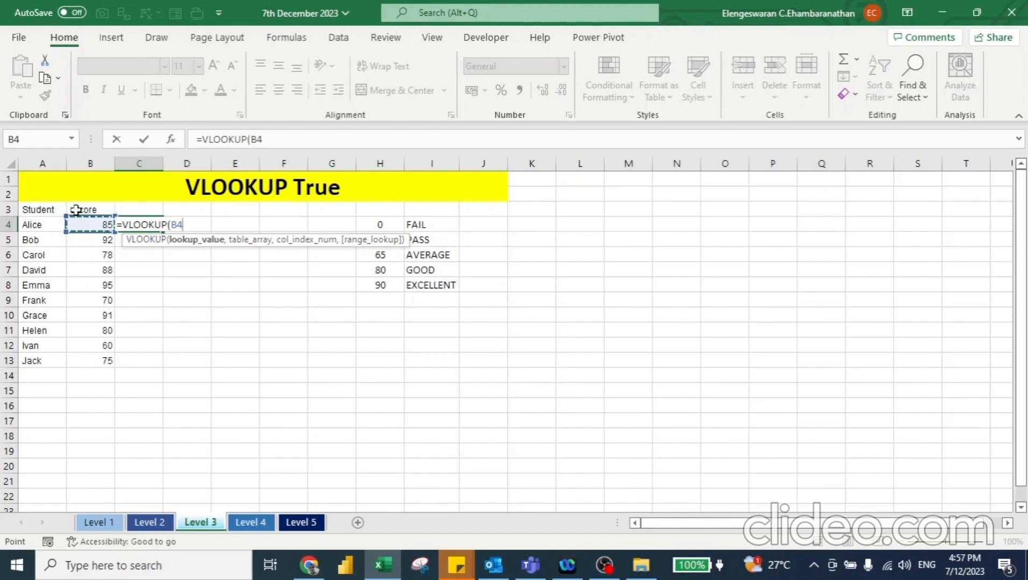
text(,)
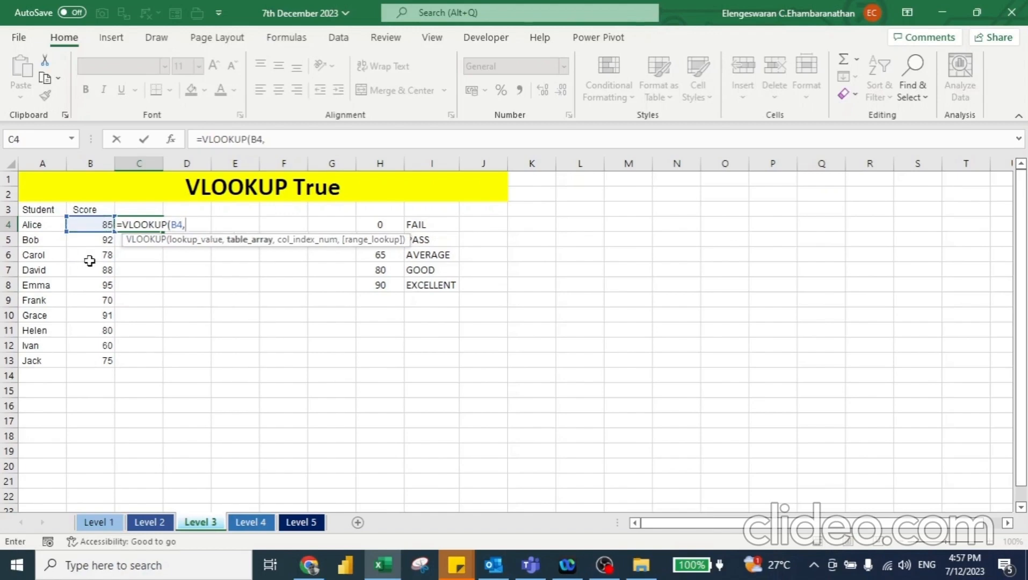
Set the VLOOKUP table array to the absolute grade range $H$4:$I$8 and the column index to 2
click(382, 224)
key(ctrl+shift+Down)
key(ctrl+shift+Right)
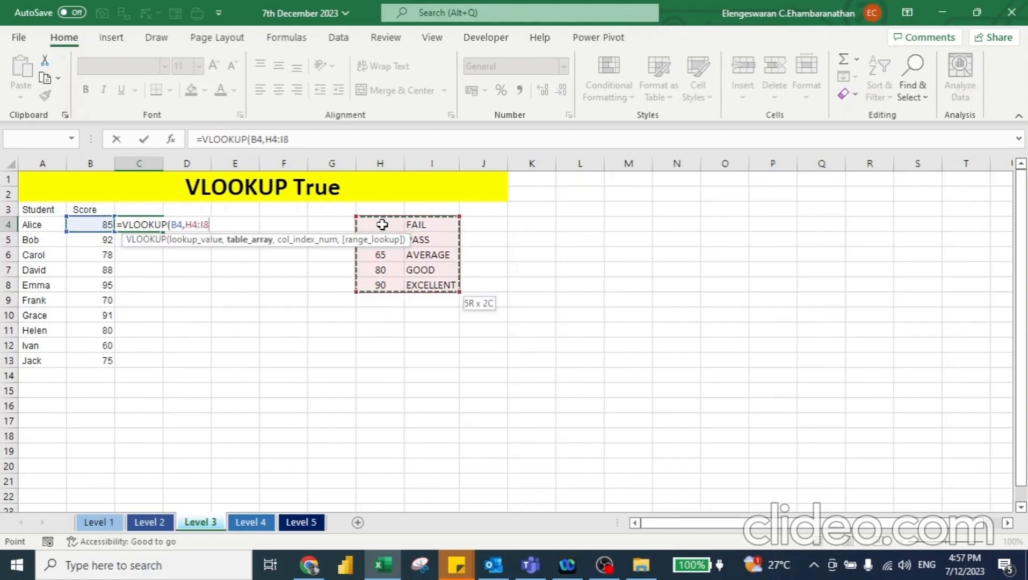
key(F4)
text(,)
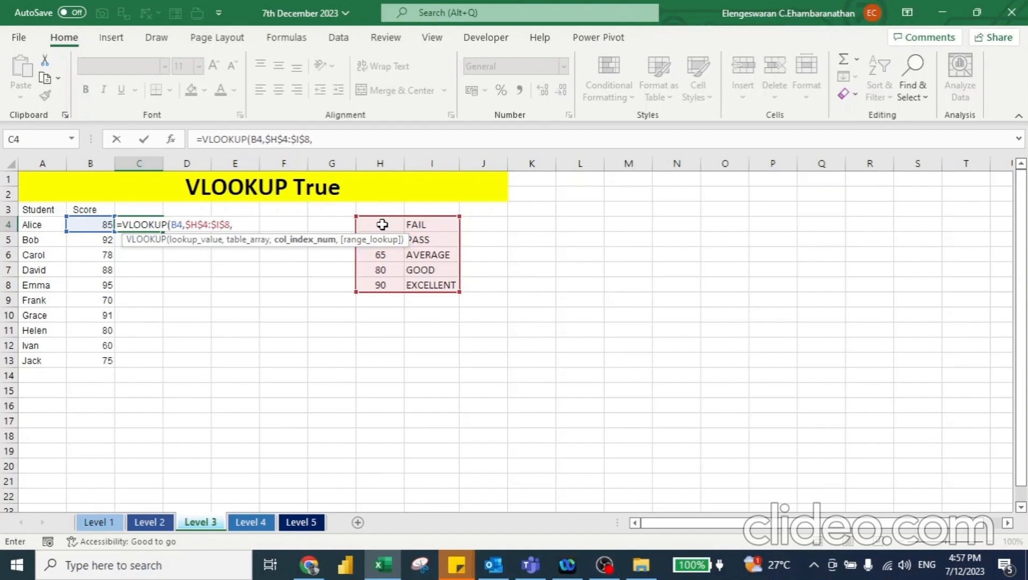
text(2)
text(,)
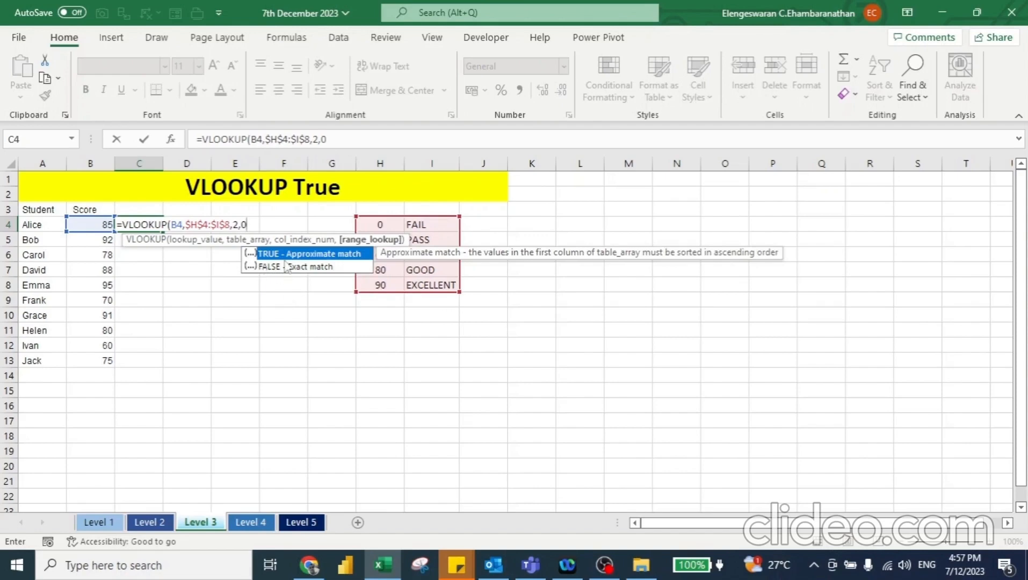
Try to complete the VLOOKUP in C4 with 0 as the range lookup for an exact match
text(0))
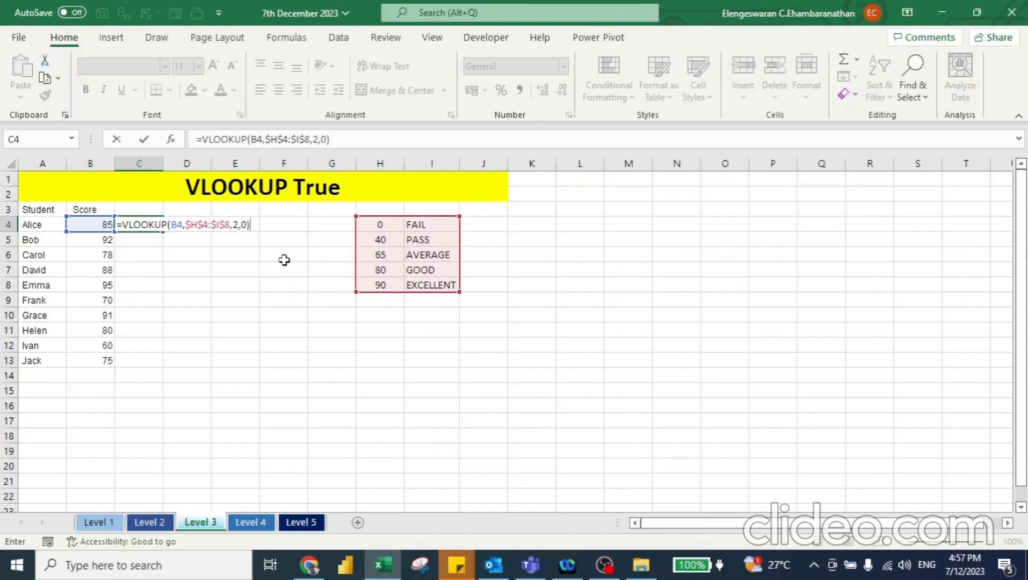
key(Return)
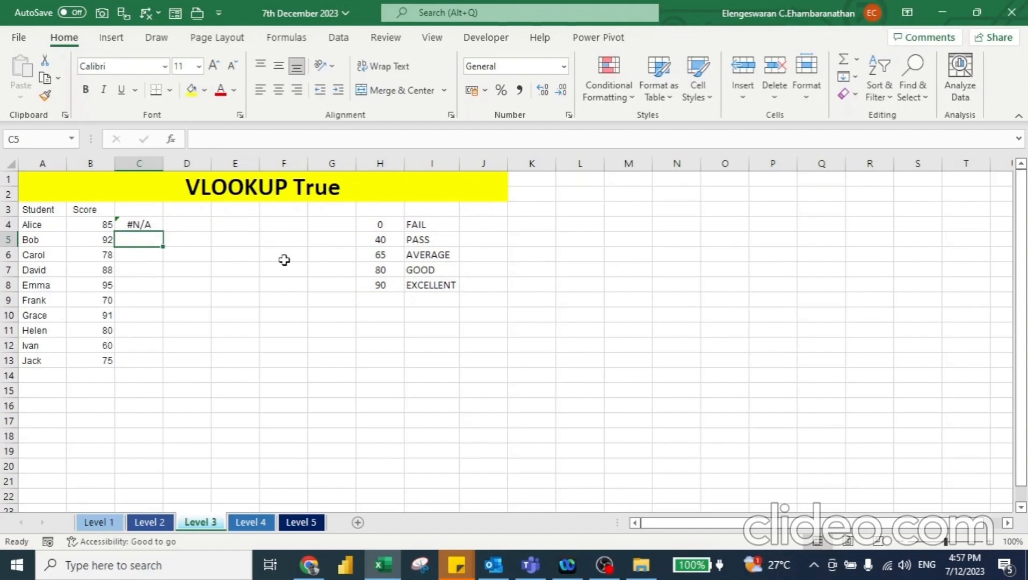
key(Up)
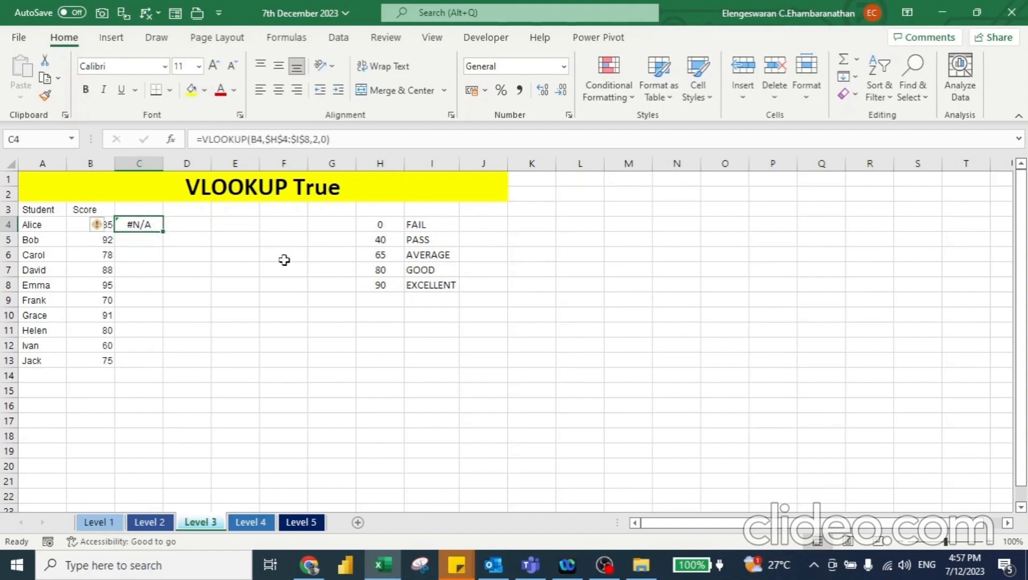
Change the range lookup of the VLOOKUP in C4 to 1 for approximate match and fill the formula down to C13
key(F2)
key(BackSpace)
key(BackSpace)
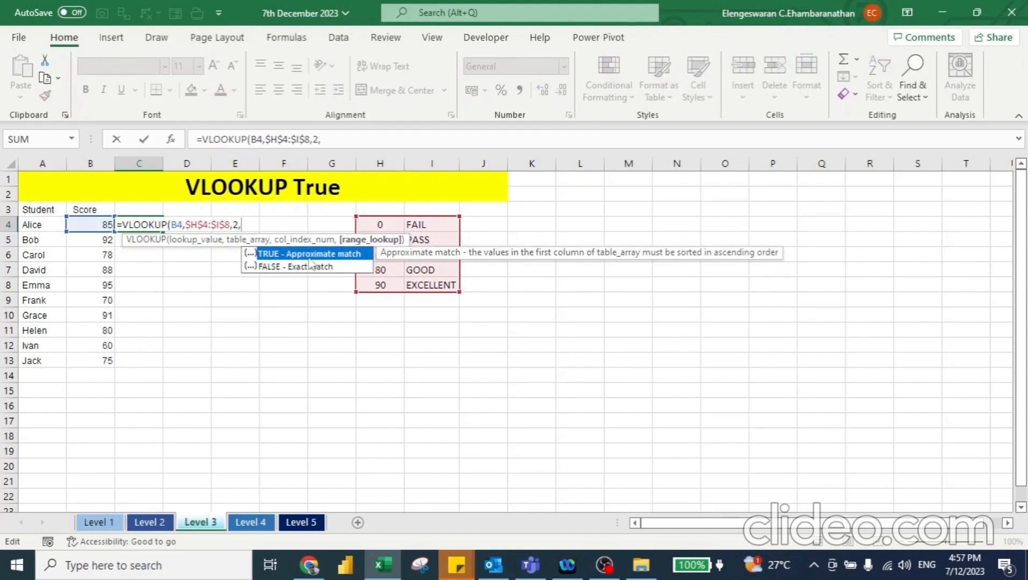
text(1))
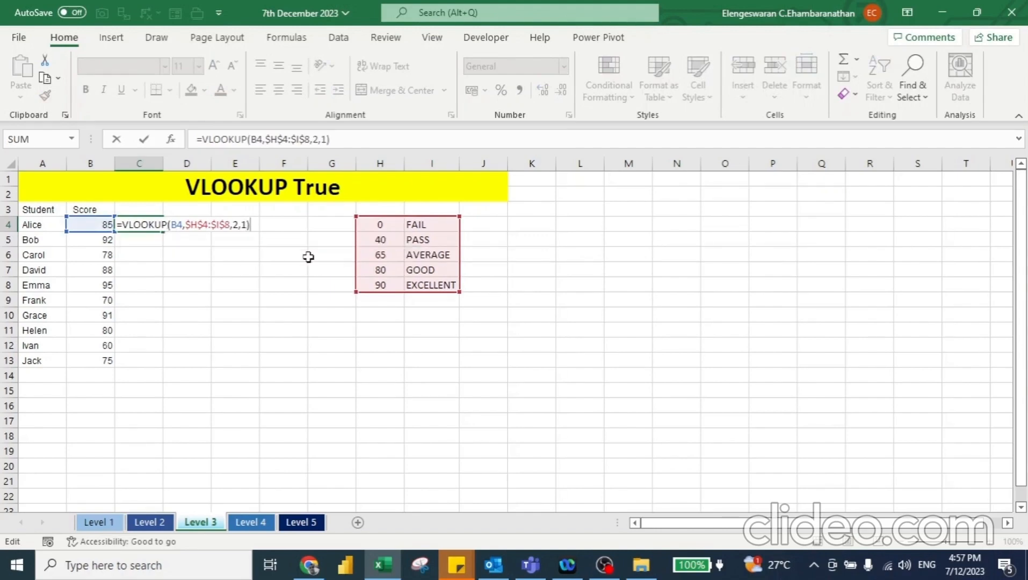
key(Return)
key(Up)
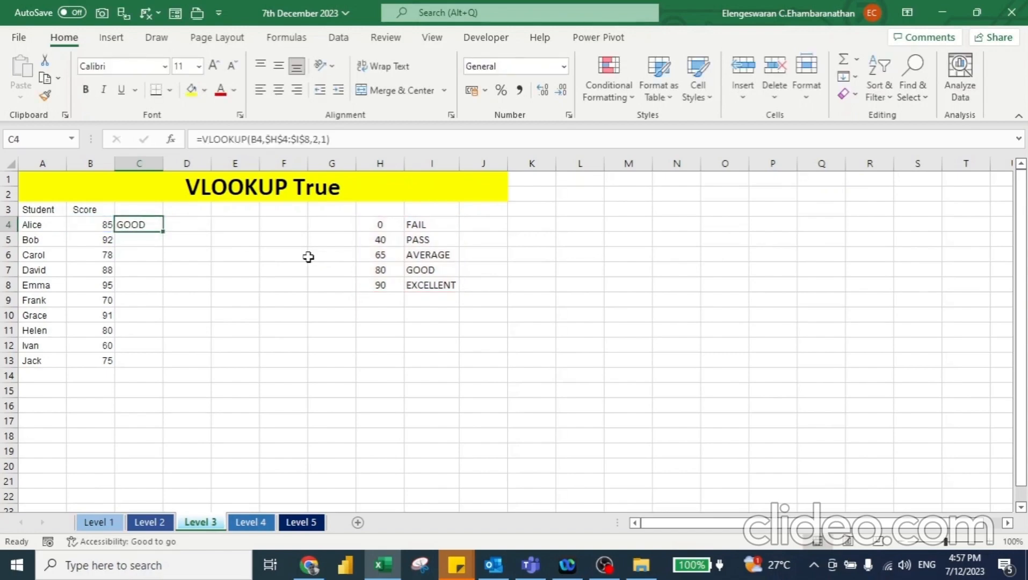
double_click(165, 232)
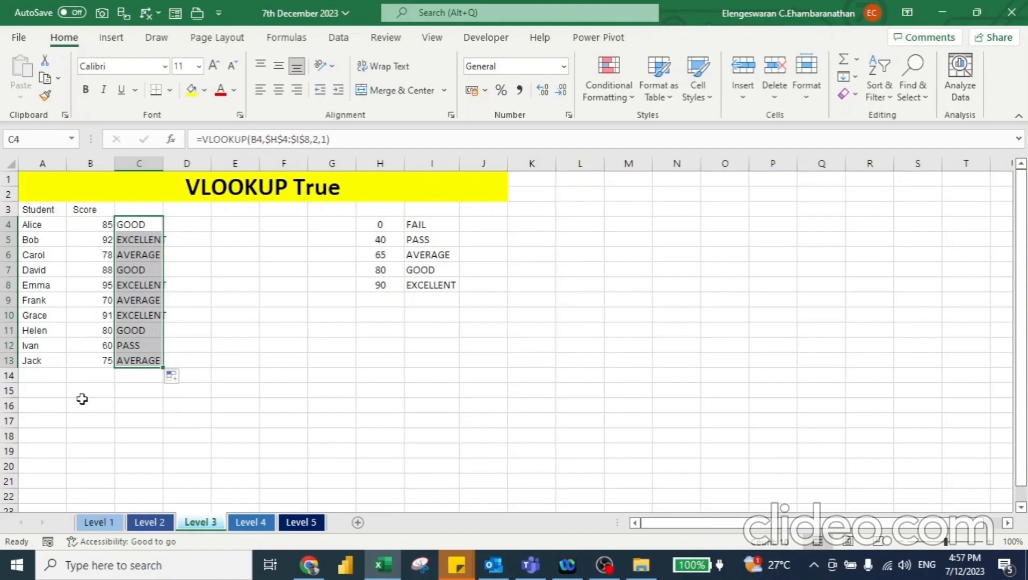
Set the score in B7 to 27 and check the grade in C7
click(96, 268)
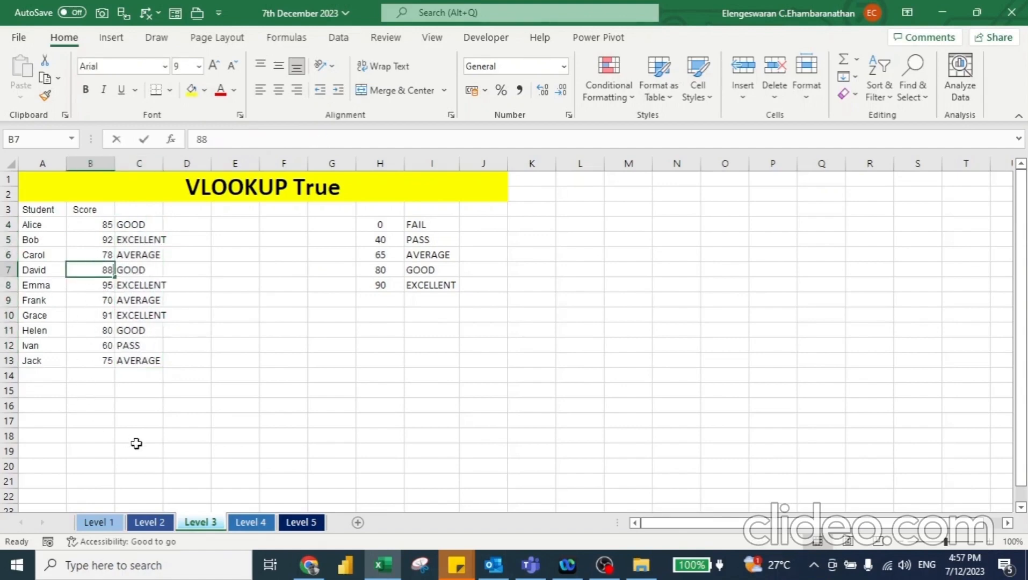
text(27)
key(Return)
key(Up)
key(Right)
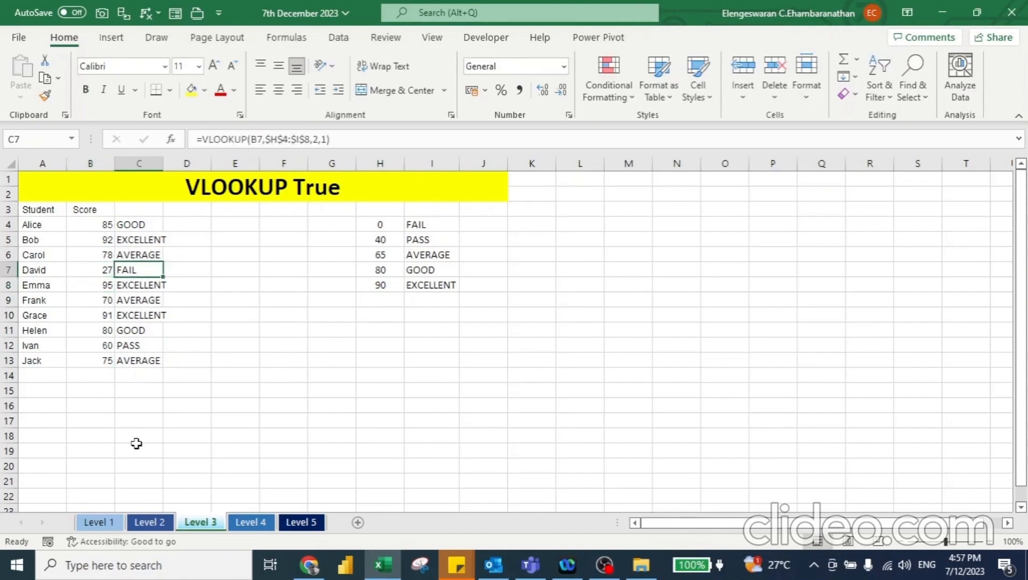
Set the score in B9 to 56 and check the grade in C9
key(Left)
key(Down)
key(Down)
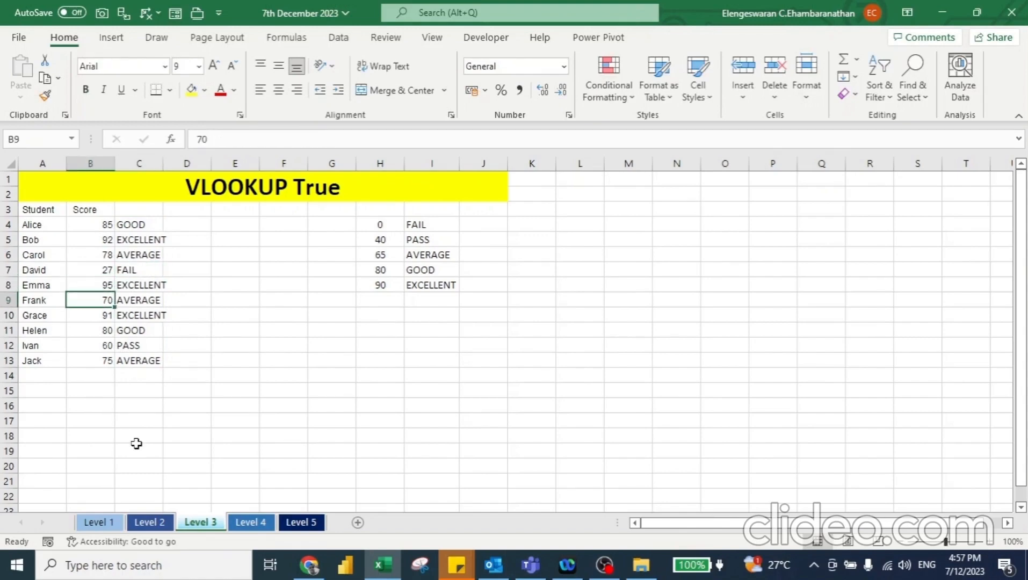
text(56)
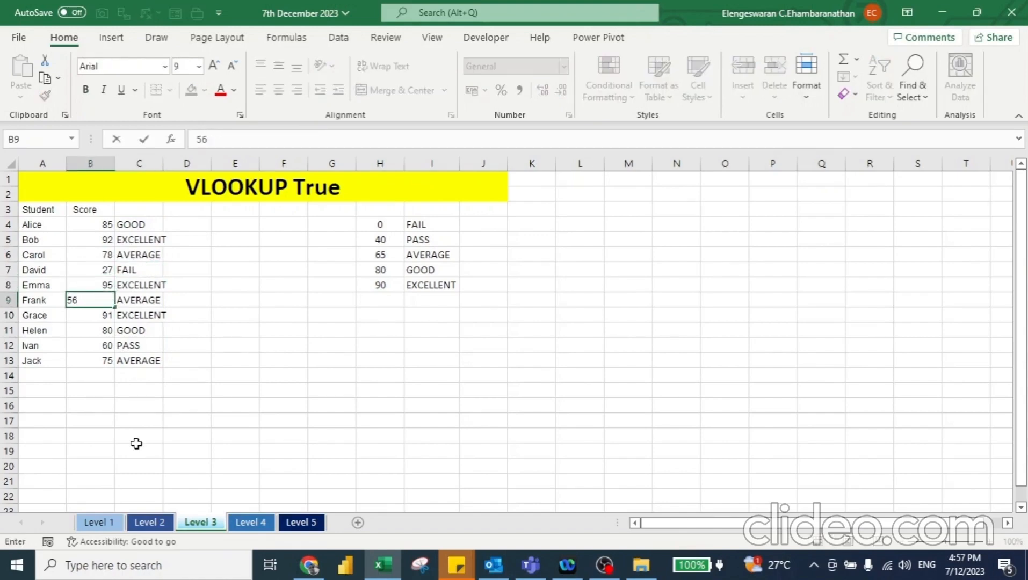
key(Return)
key(Up)
key(Right)
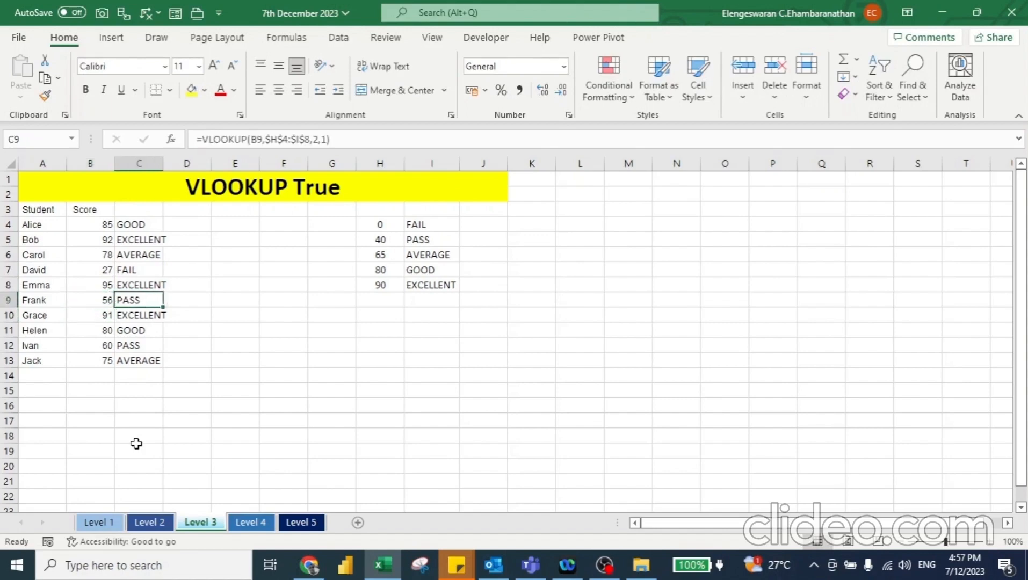
Rewrite the VLOOKUP in C4 with B4 as the lookup value and the absolute range $H$4:$I$8 as the table array
key(ctrl+Up)
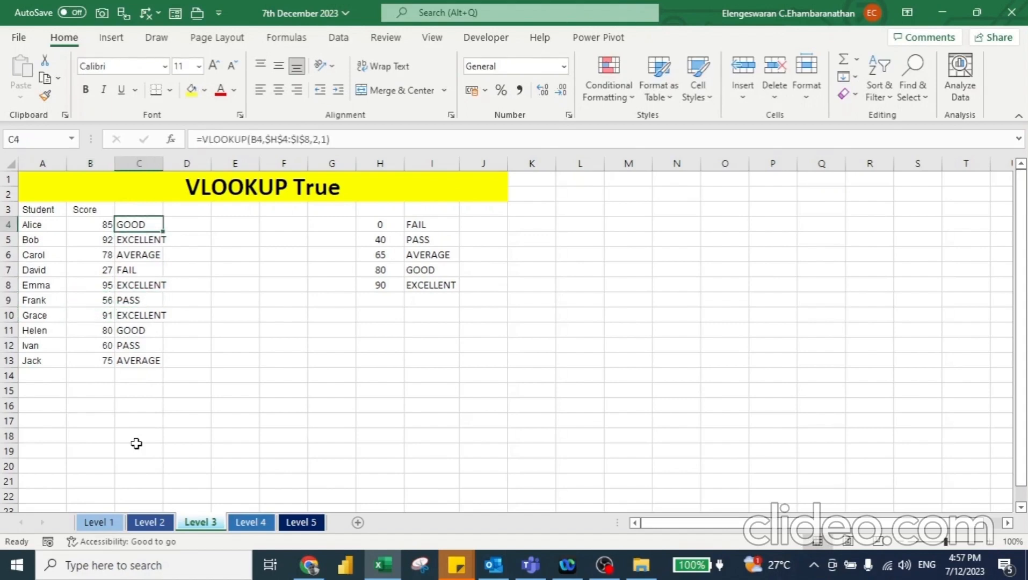
text(=vl)
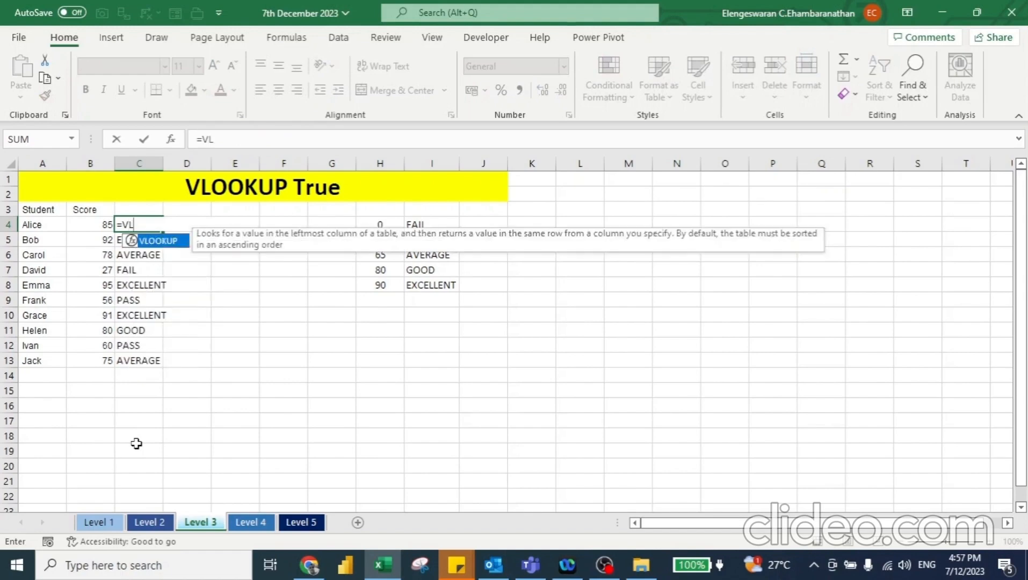
key(Tab)
key(Left)
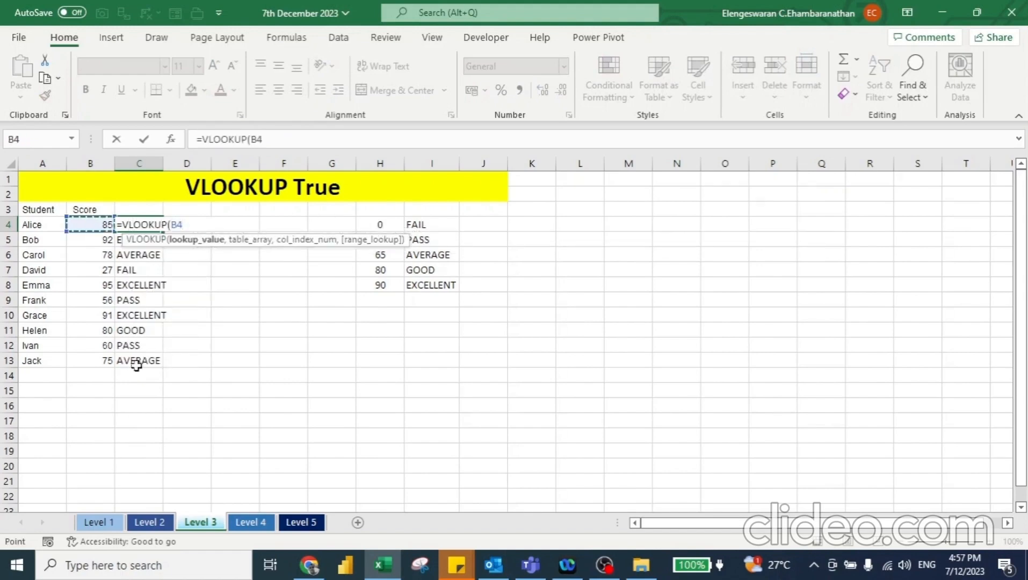
text(,)
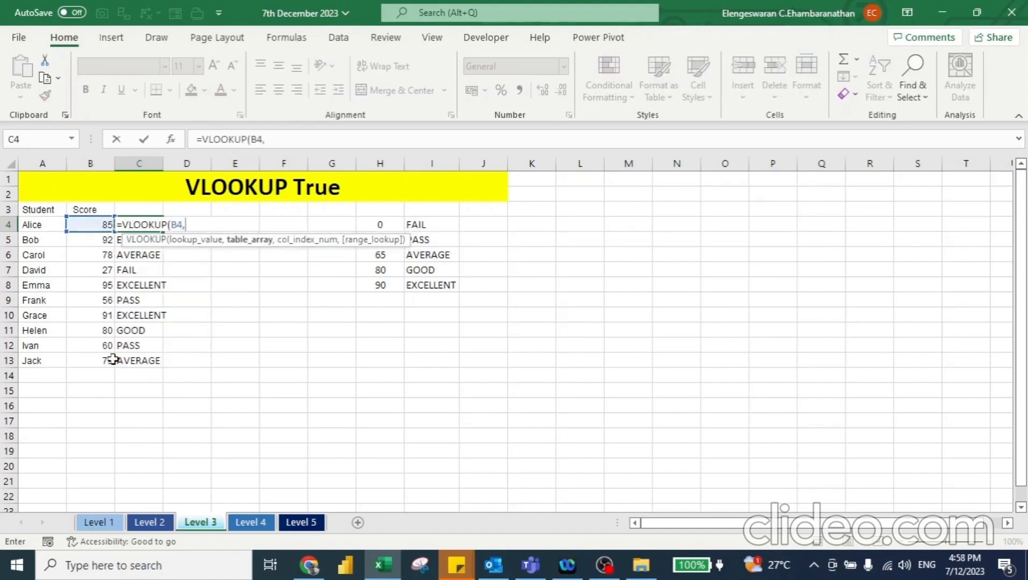
drag(382, 221, 450, 287)
key(F4)
text(,)
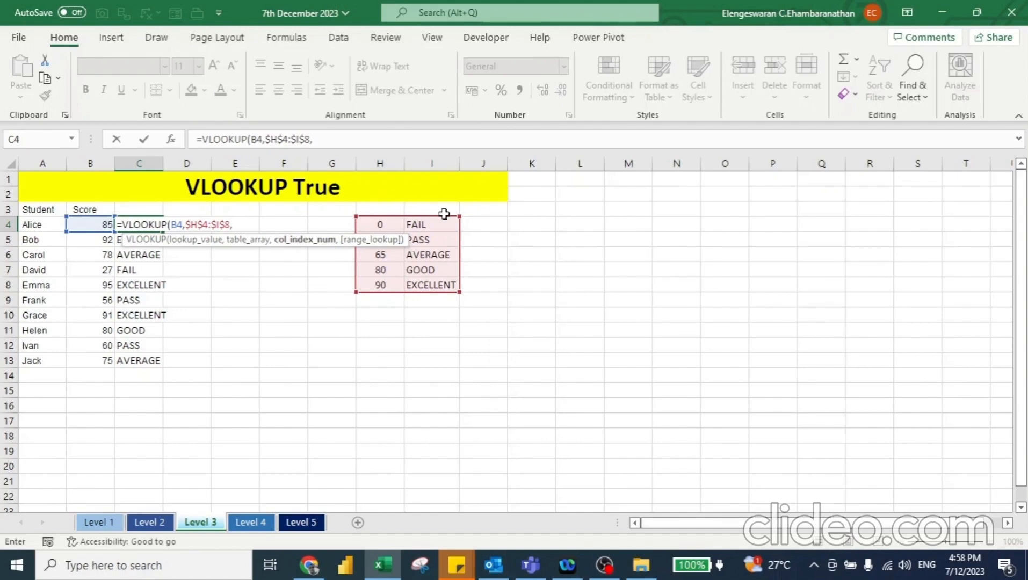
Complete the VLOOKUP in C4 with column index 2 and range lookup 1, and fill it down to C13
text(2,1)
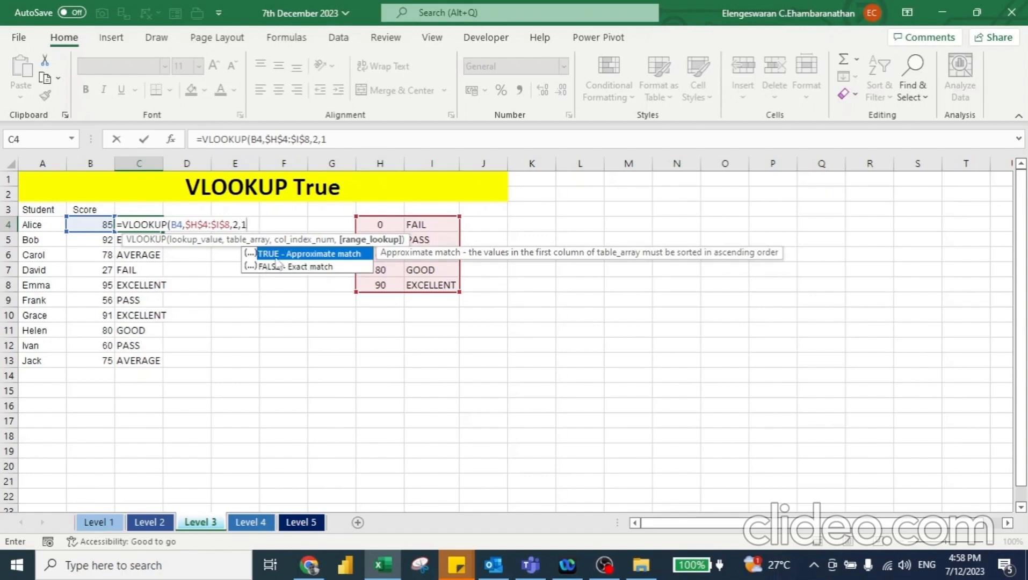
key(Escape)
text())
key(Return)
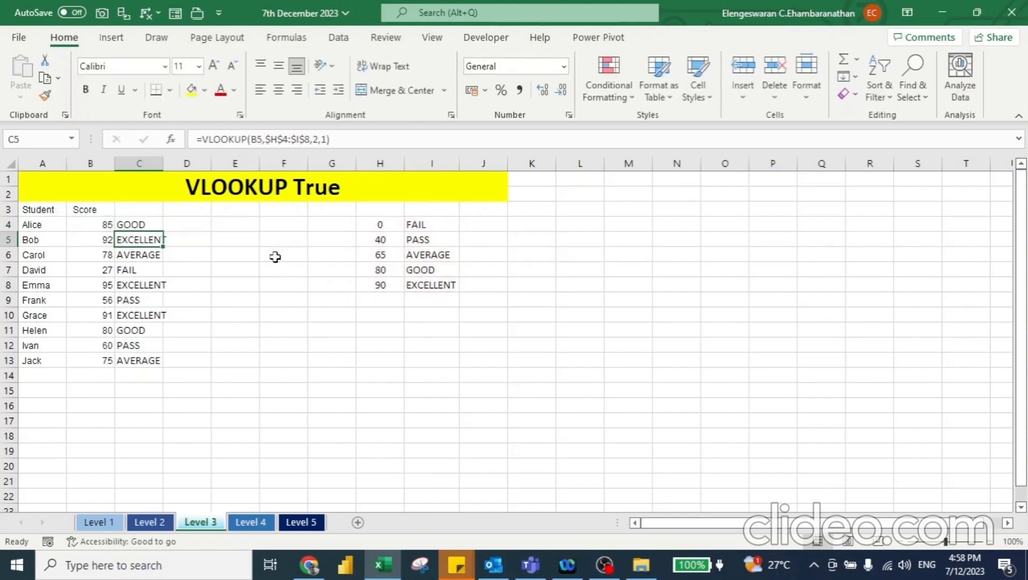
key(Up)
double_click(161, 232)
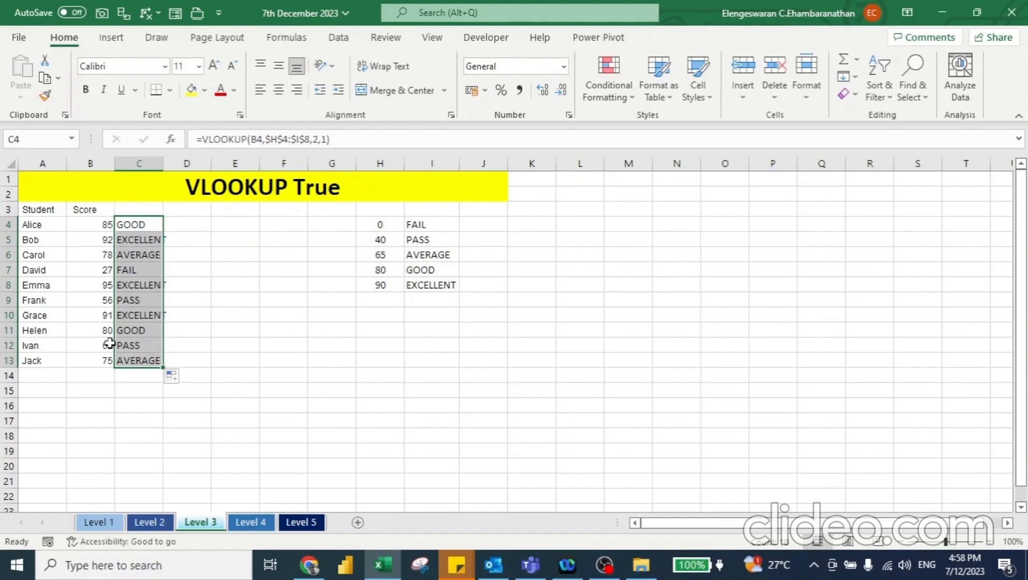
Examine the repeated team entries and their values in H4:I6 on the Level 4 sheet
key(Left)
key(Right)
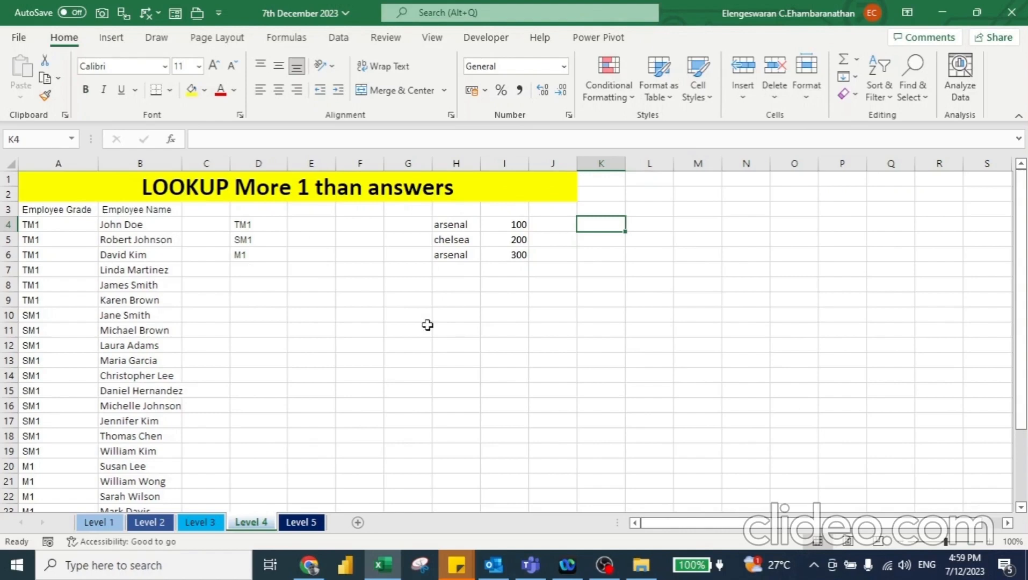
key(Left)
key(Left)
key(Left)
key(Down)
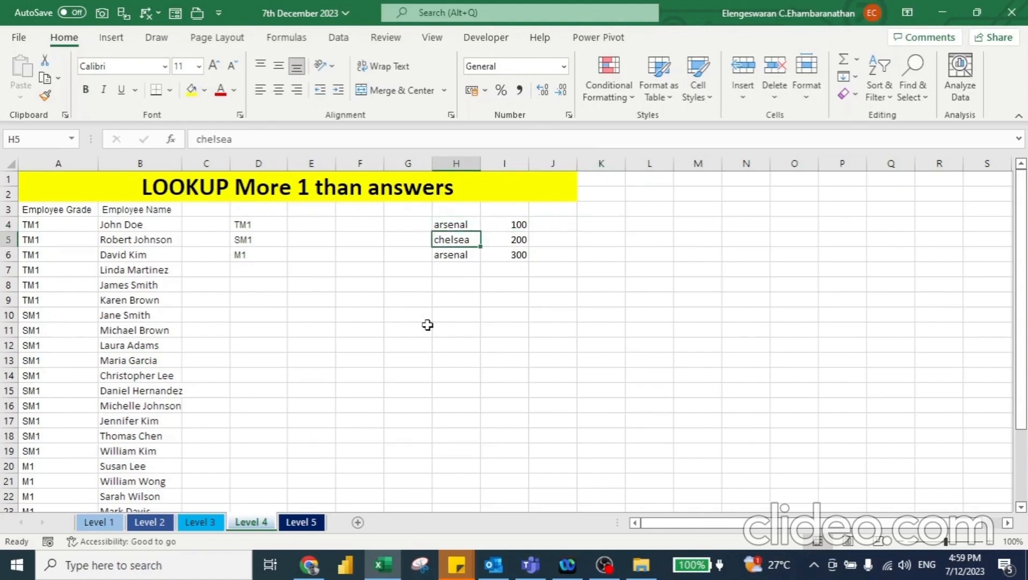
key(Down)
key(Up)
key(Up)
key(Right)
key(Right)
key(Right)
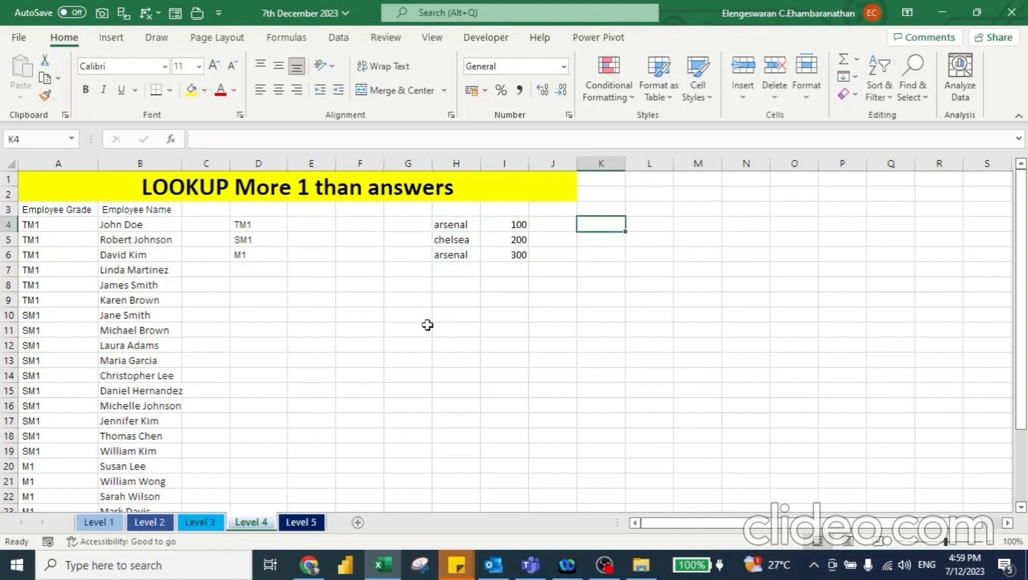
Enter the lookup values arsenal in K4 and chelsea in K5
text(arsenal)
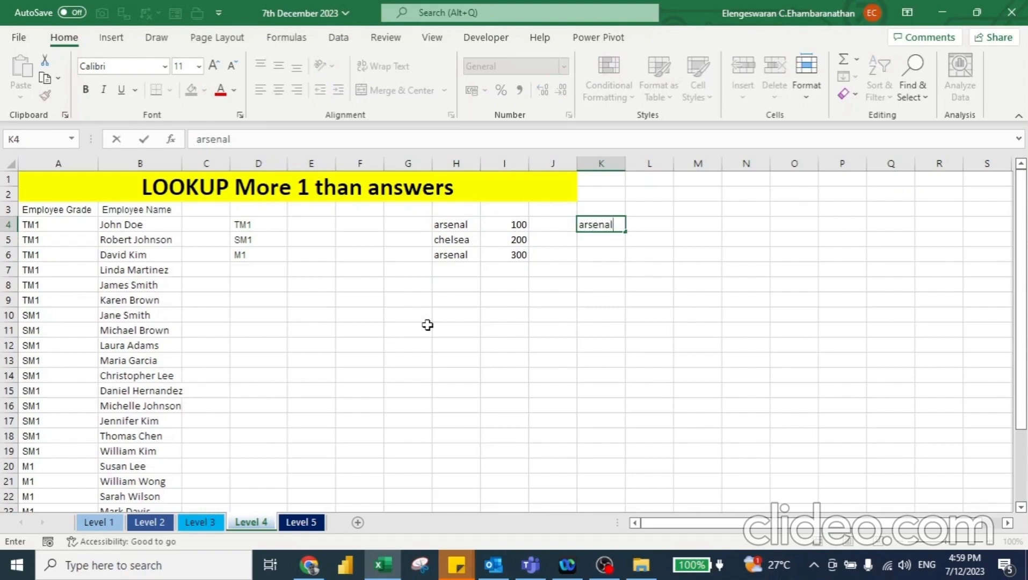
key(Return)
text(chelsea)
key(Return)
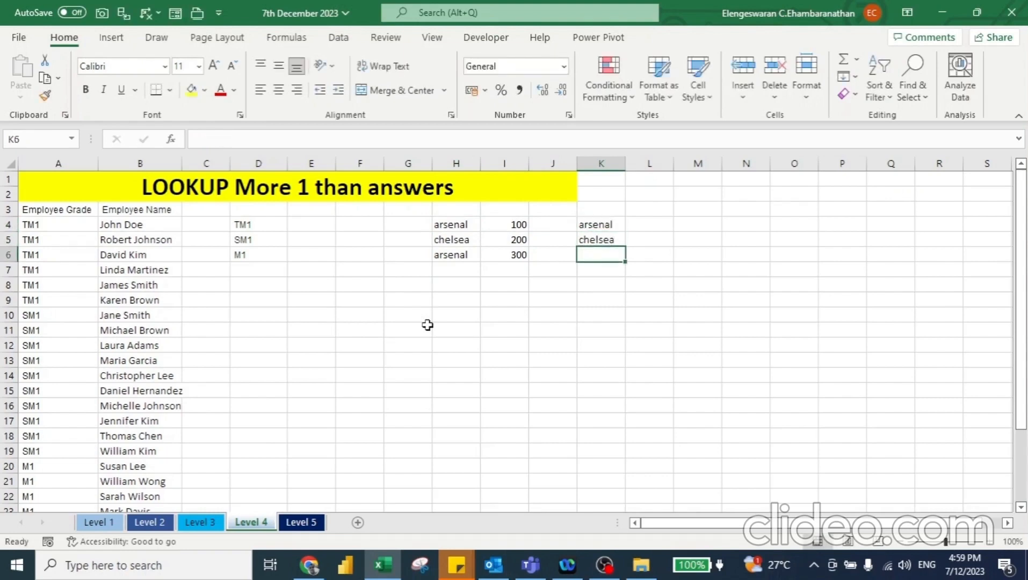
Start a VLOOKUP formula in L4 with the team in K4 as the lookup value
key(Up)
key(Up)
key(Right)
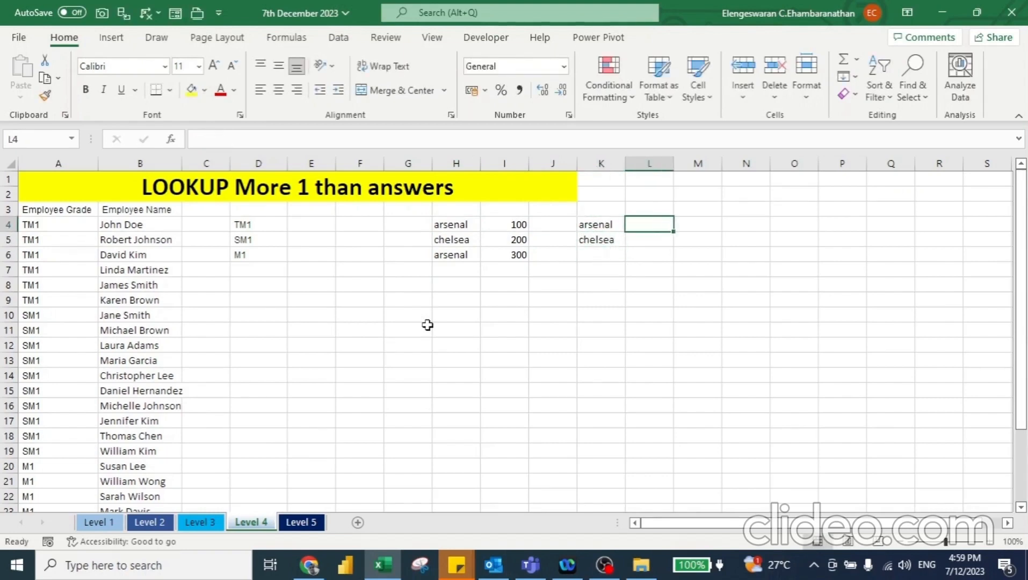
text(=vl)
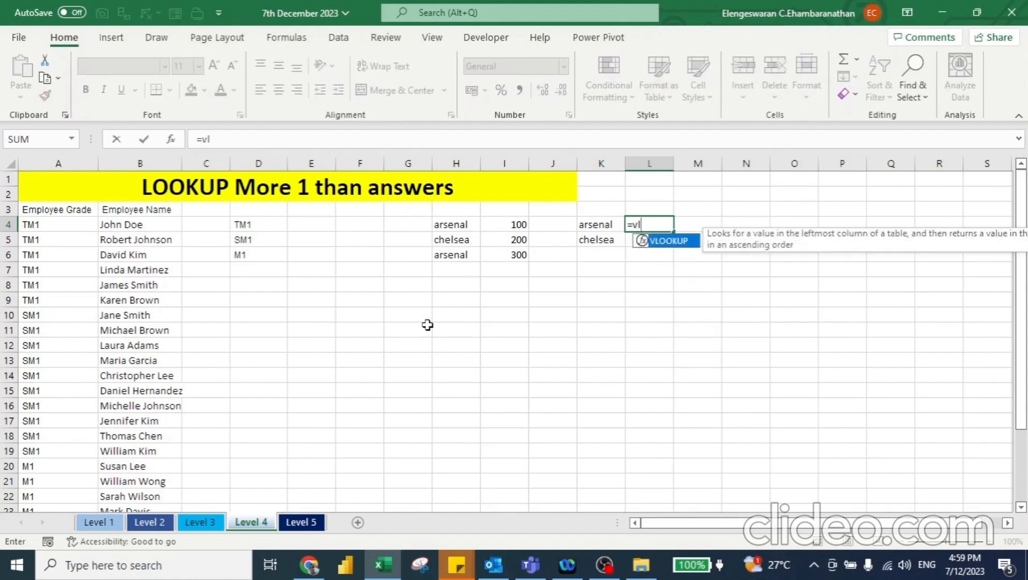
key(Tab)
key(Left)
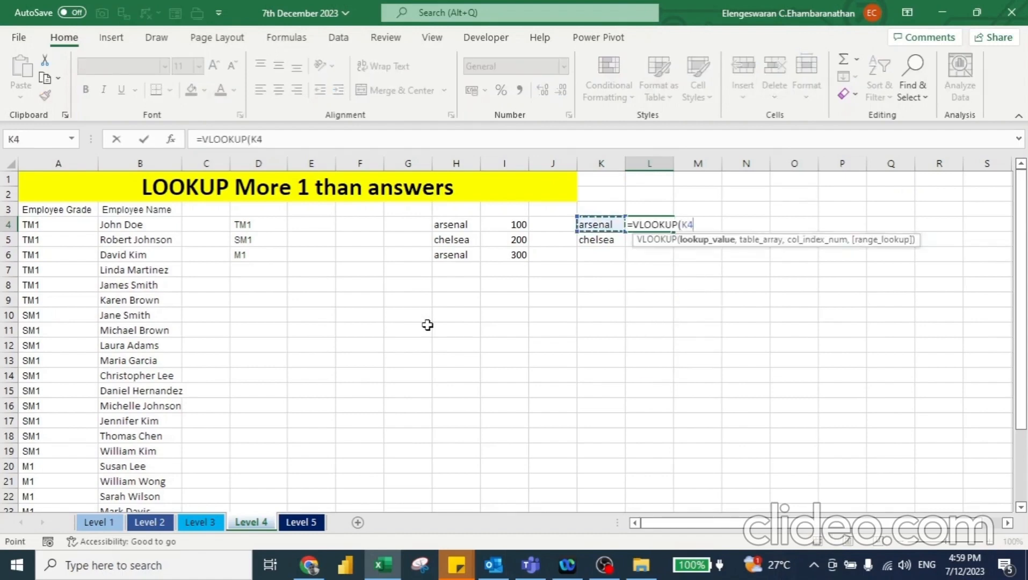
Set the VLOOKUP table array to the absolute team range $H$4:$I$6
text(,)
key(Left)
key(Left)
key(Left)
key(Left)
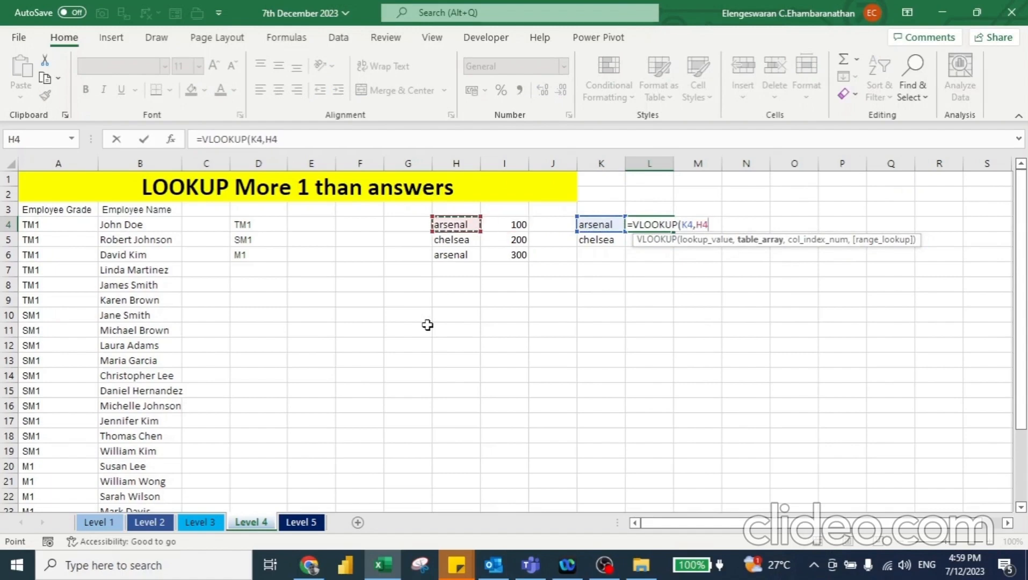
key(shift+Right)
key(shift+Down)
key(shift+Down)
key(F4)
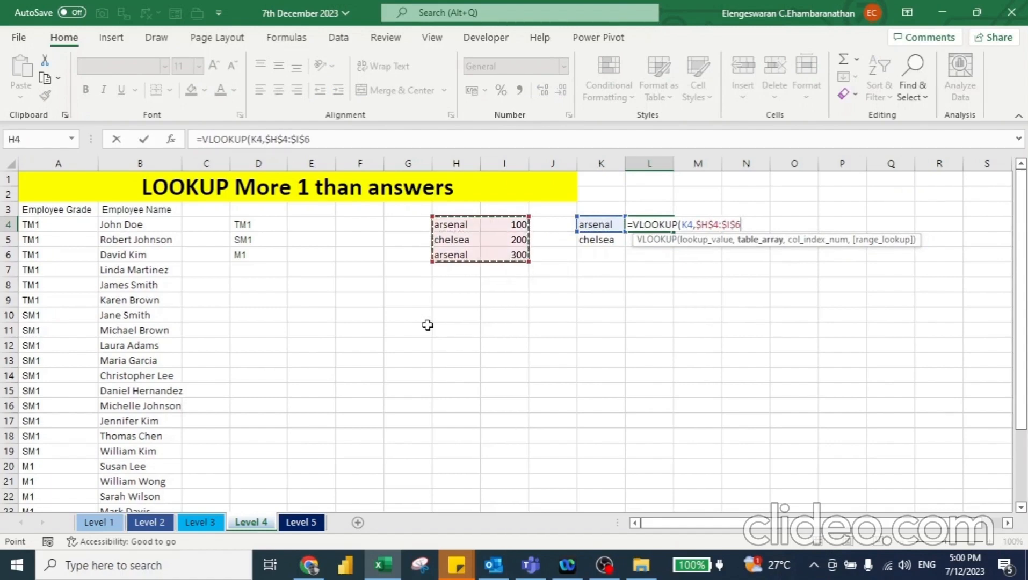
Complete the VLOOKUP in L4 with column index 2 and 0 for an exact match
text(,2,0)
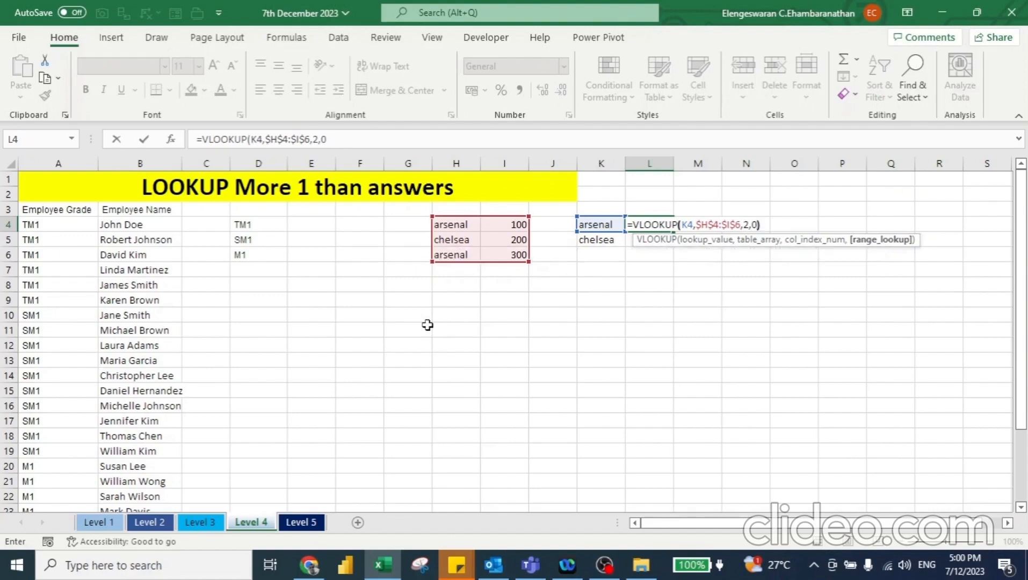
text())
key(Return)
key(Up)
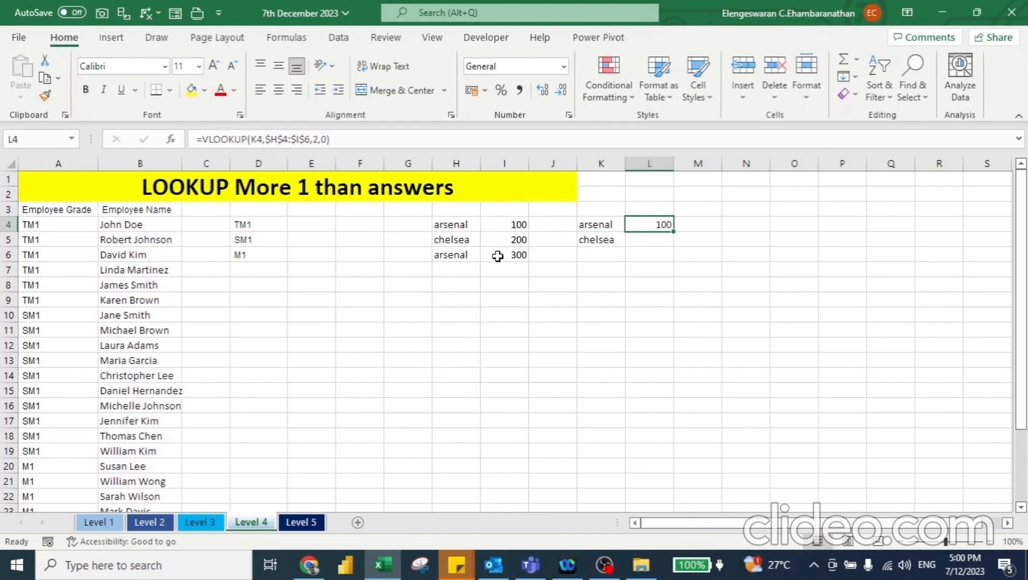
Replace the VLOOKUP in L4 with an XLOOKUP of K4 that searches H4:H6 and returns from I4:I6
key(Delete)
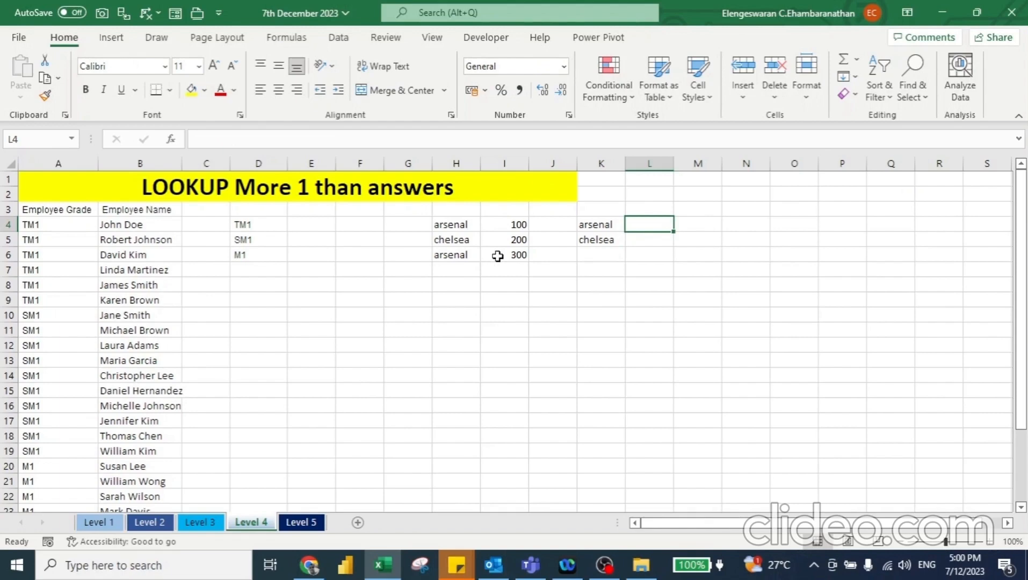
text(=xl)
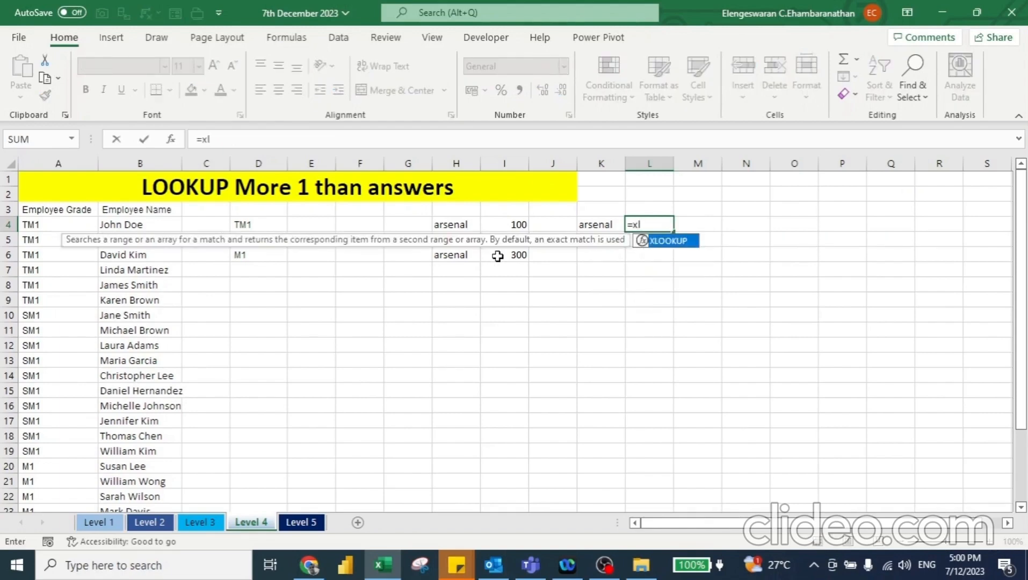
key(Tab)
key(Left)
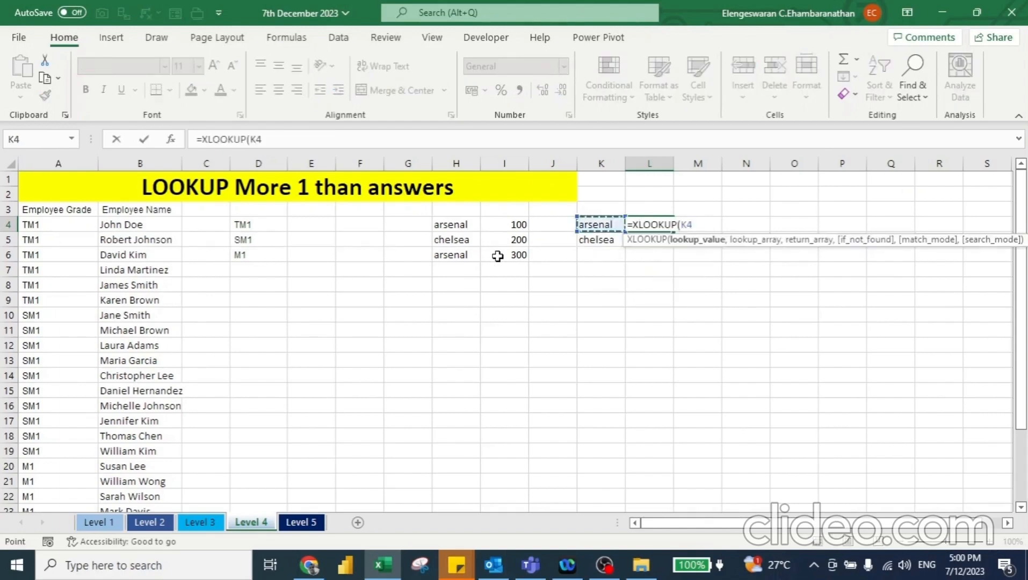
text(,)
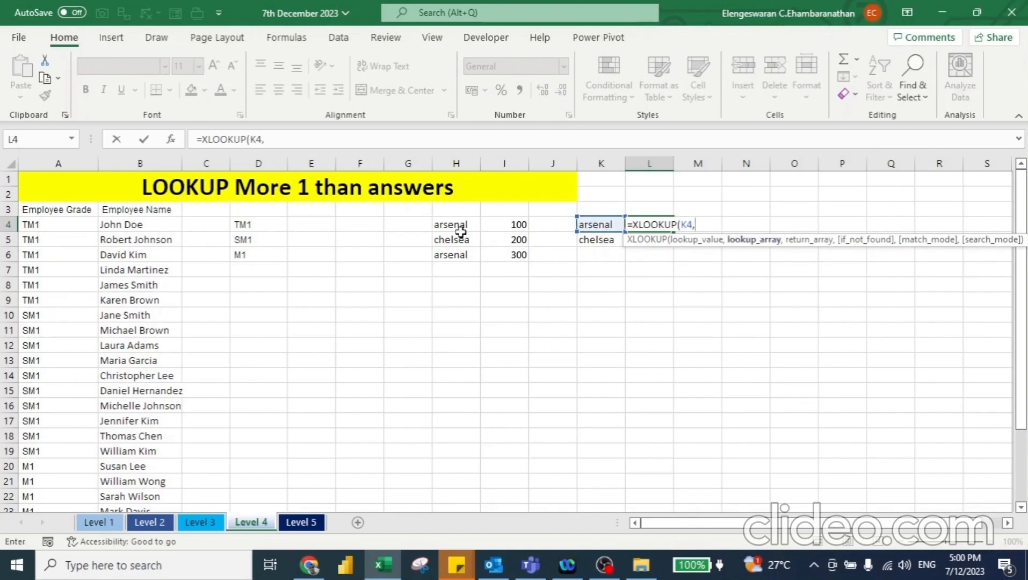
drag(455, 226, 457, 258)
text(,)
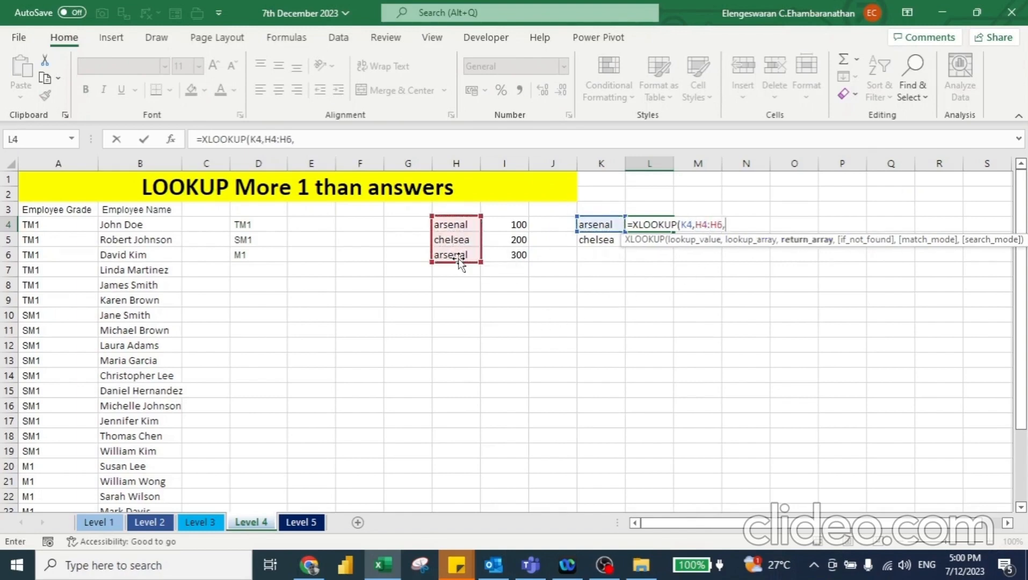
drag(509, 223, 514, 267)
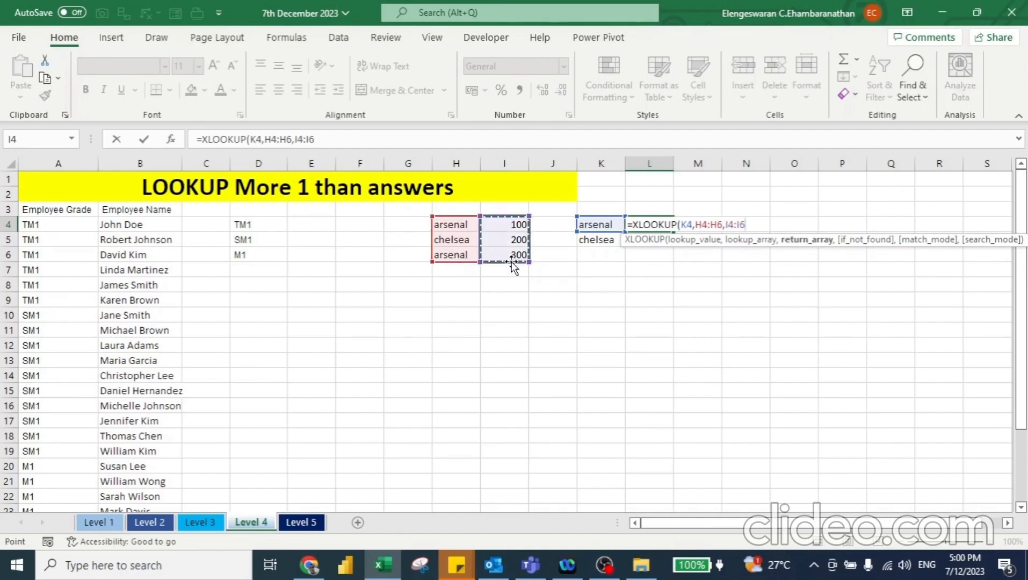
text())
key(Return)
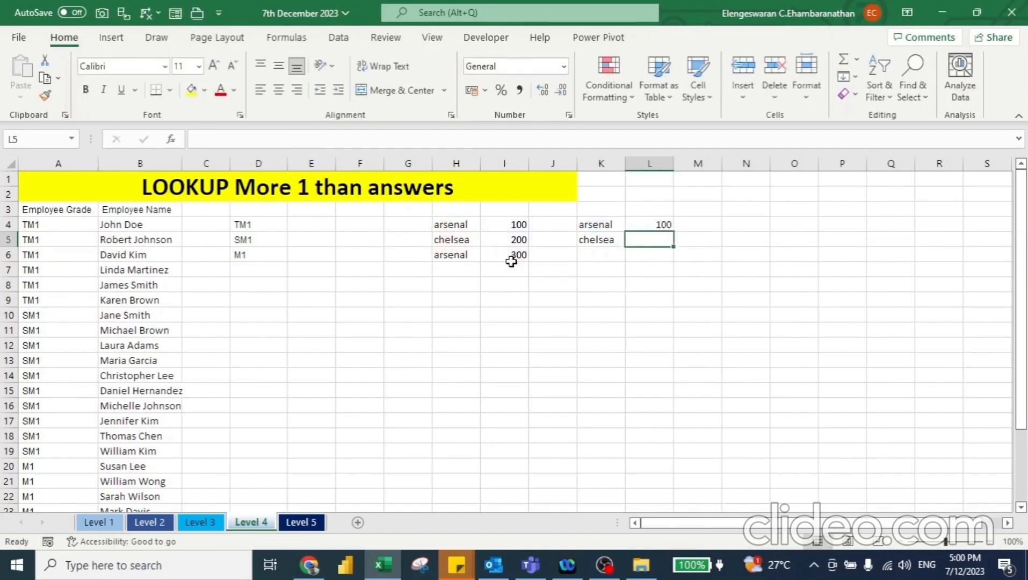
Clear the formula from L4 and enter the note "textjoin , if formula" in L2
key(Up)
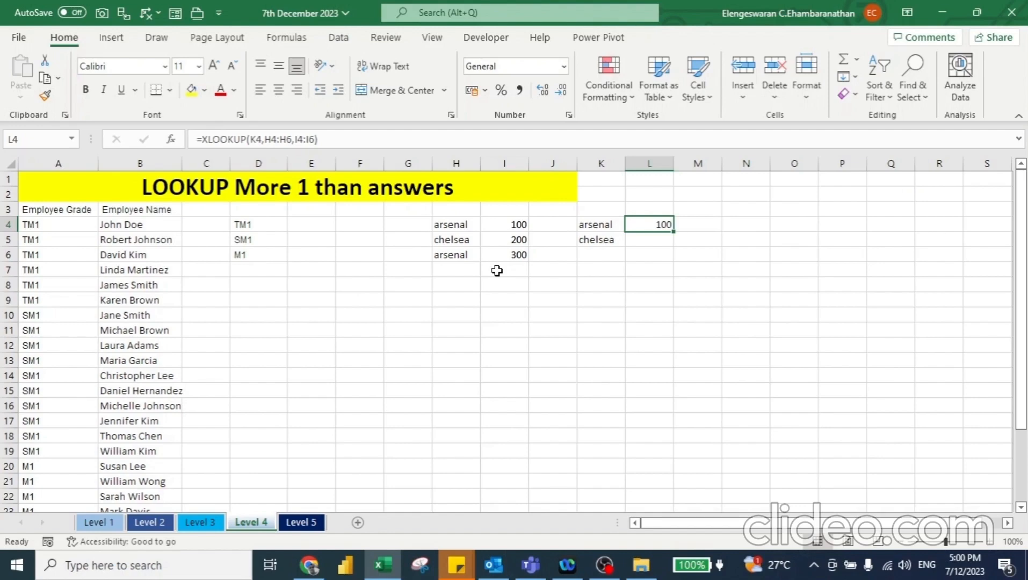
key(Delete)
key(Up)
key(Up)
key(F2)
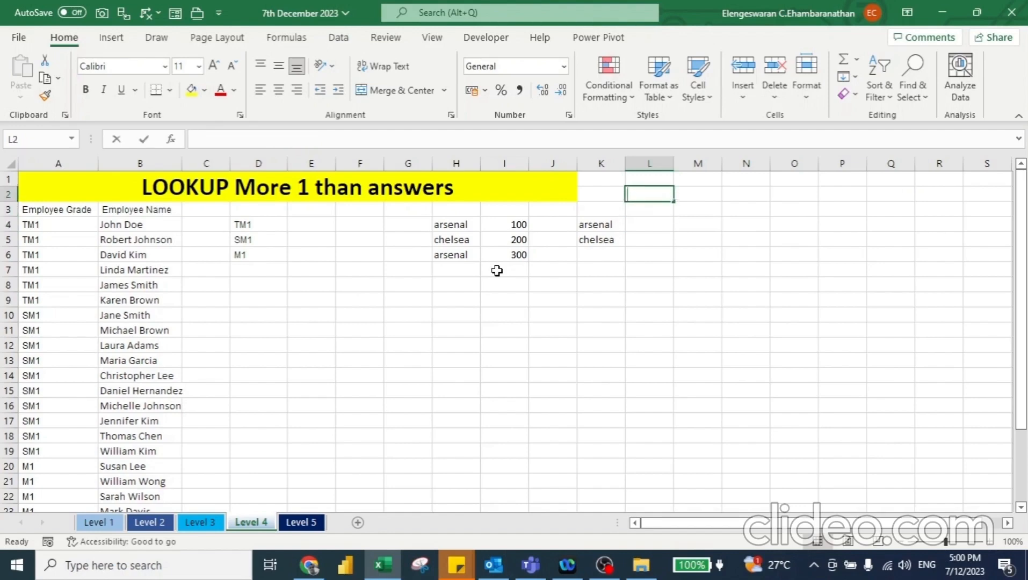
text(textjoi)
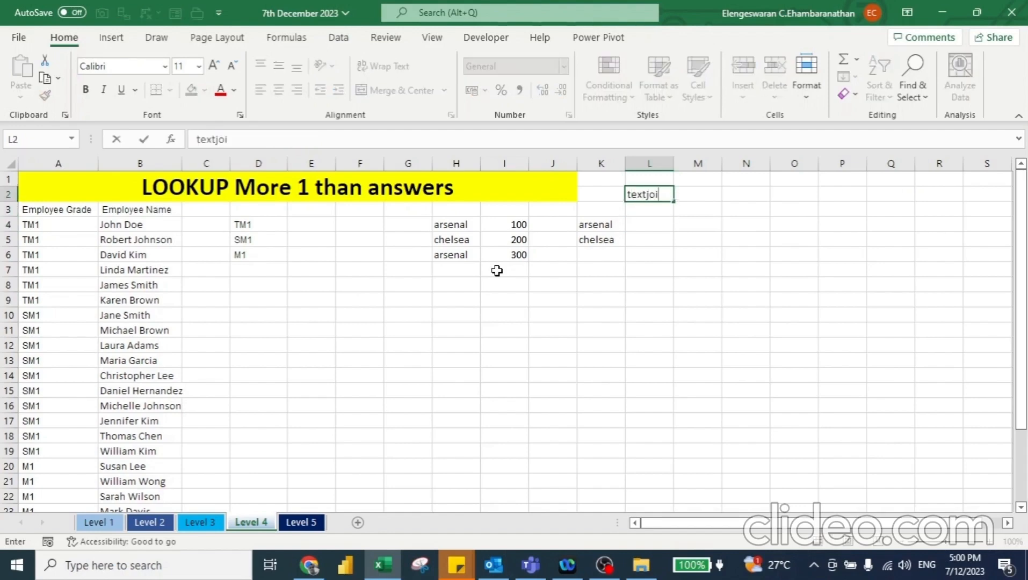
text(n , if formula)
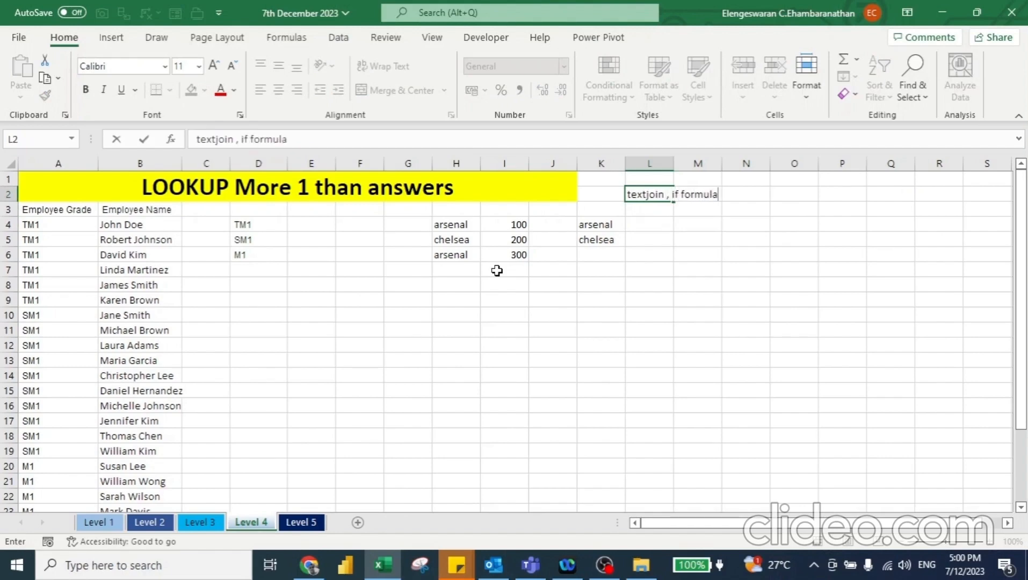
key(Return)
Start a TEXTJOIN formula in L4 with a comma as the delimiter and TRUE to ignore empty cells
key(Down)
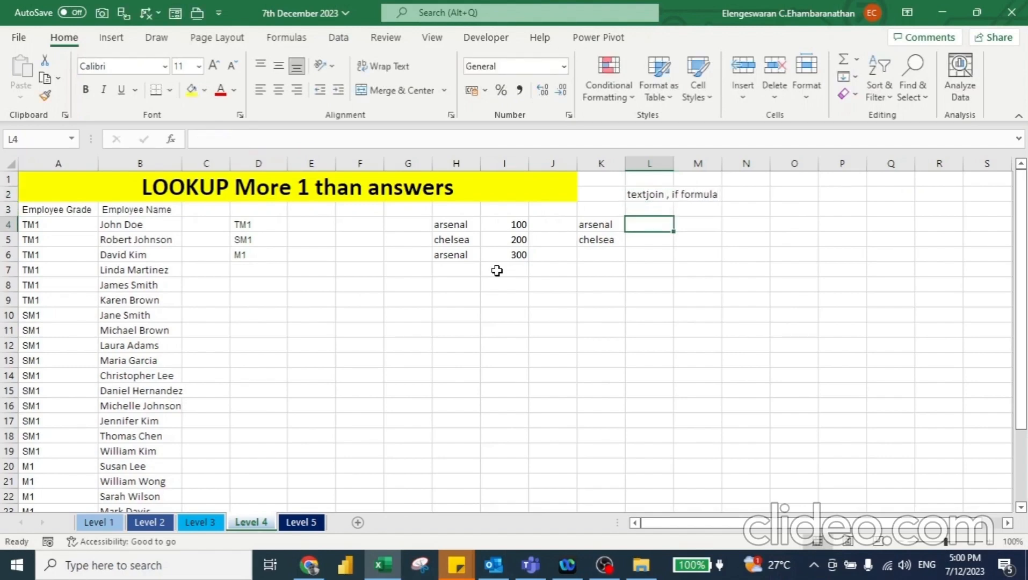
text(=t)
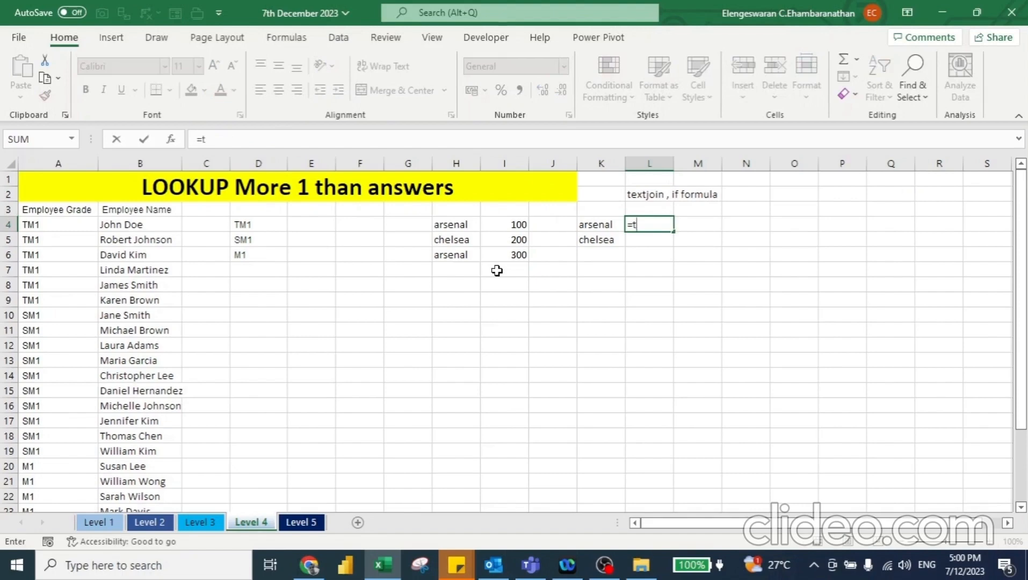
text(ext)
key(Down)
key(Down)
key(Down)
key(Tab)
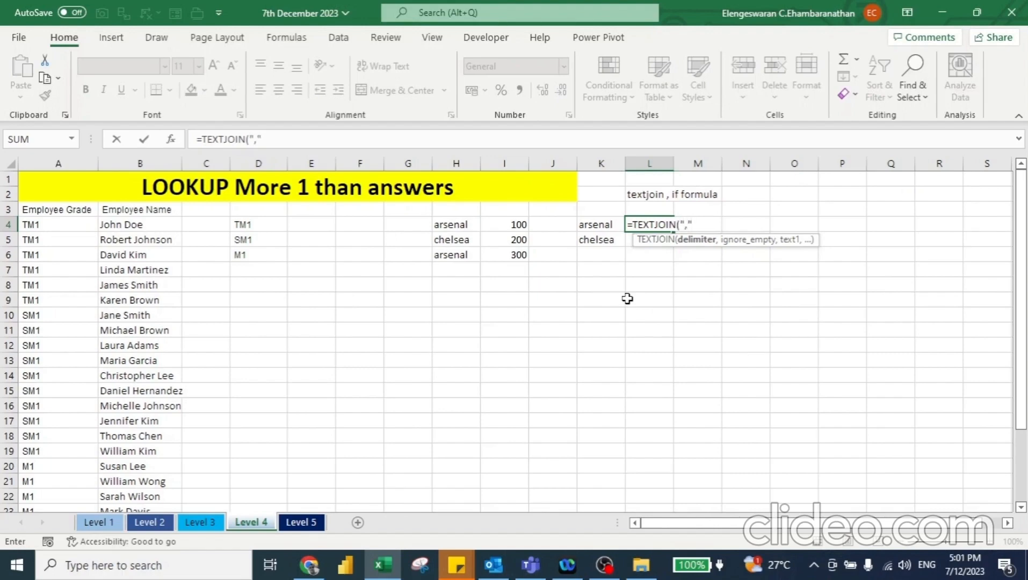
text(,)
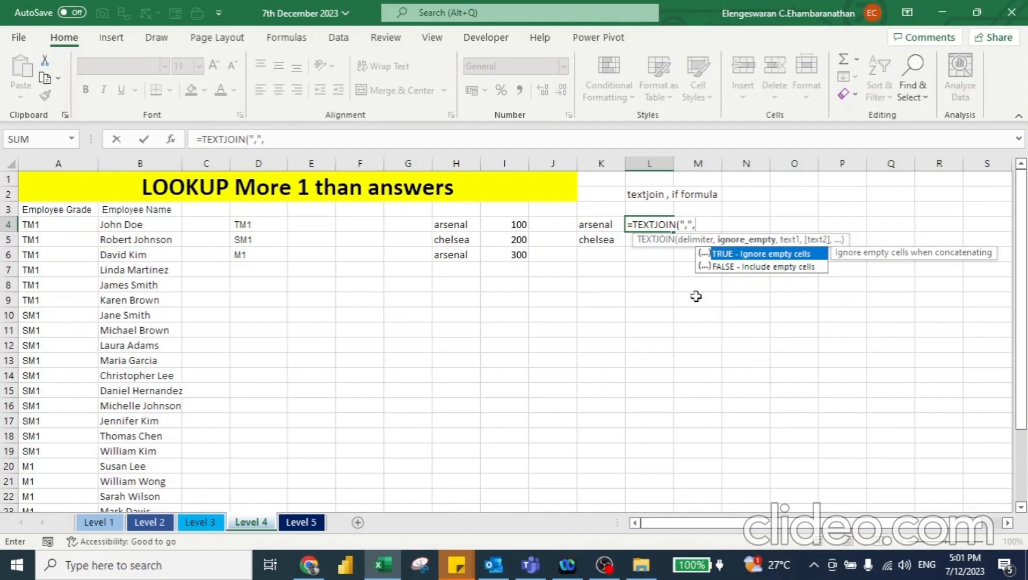
text(tr)
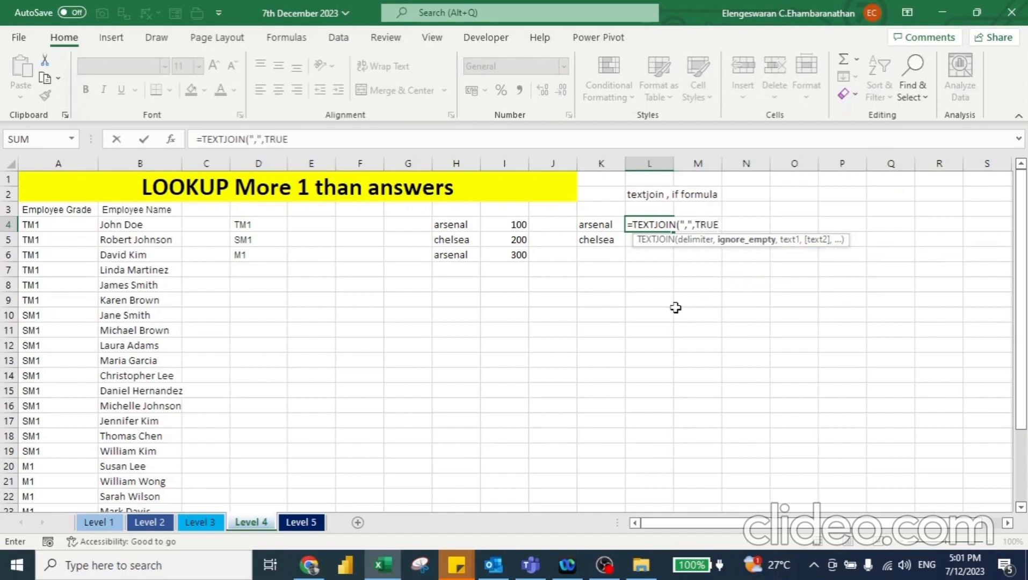
text(,)
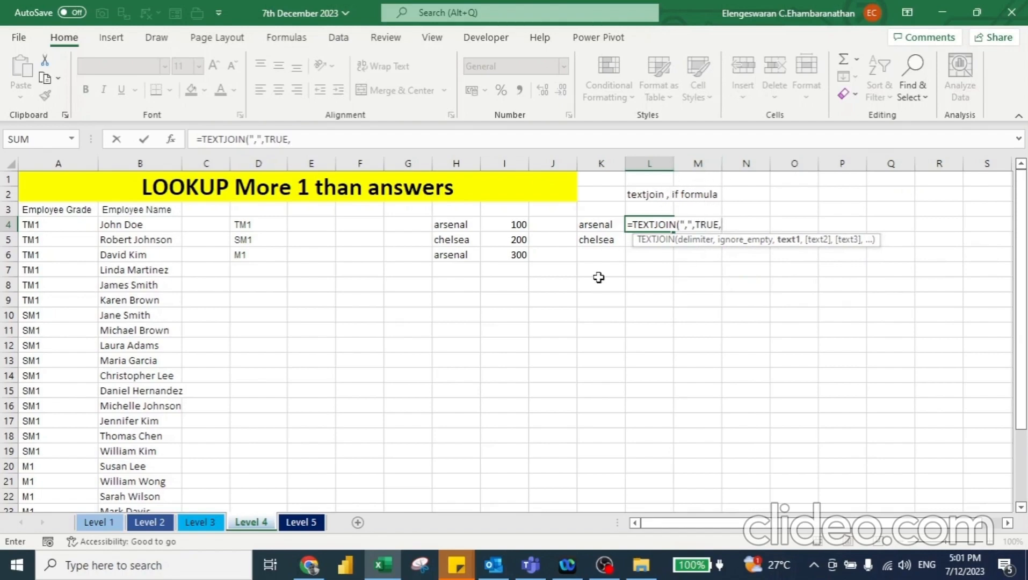
Nest an IF in the TEXTJOIN with the logical test $H$4:$H$6=K4
text(IF()
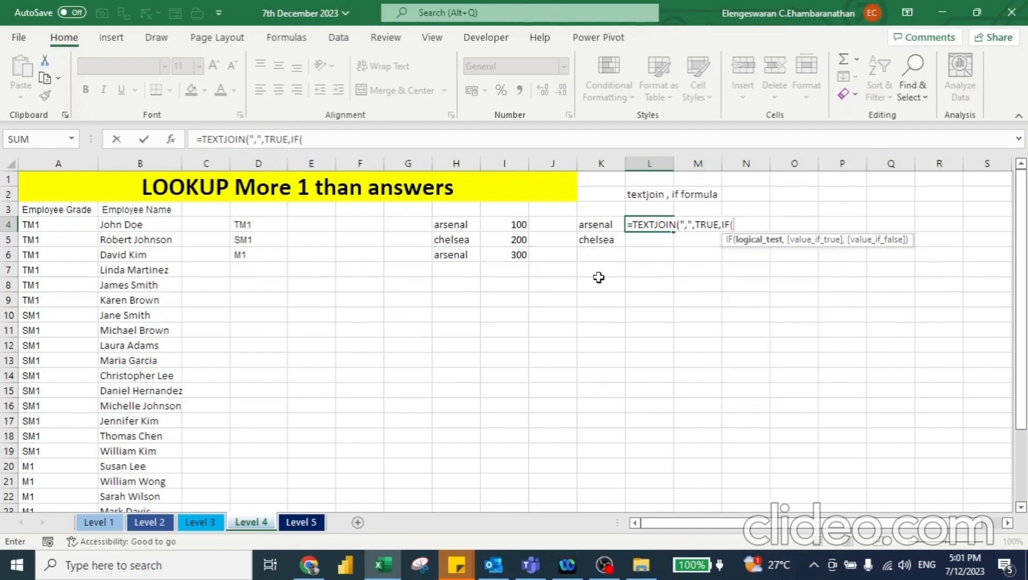
click(462, 223)
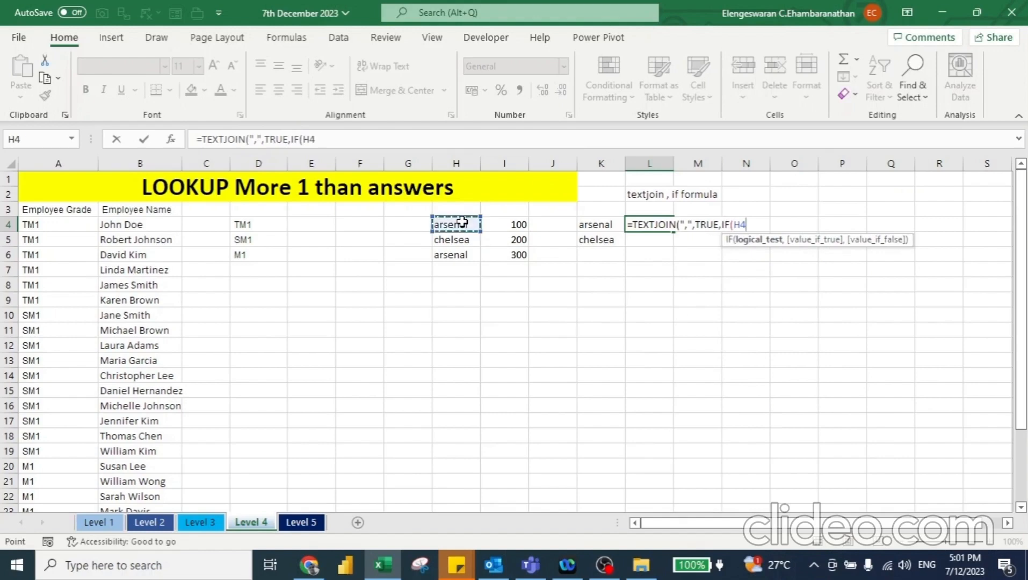
key(shift+Down)
key(shift+Down)
key(F4)
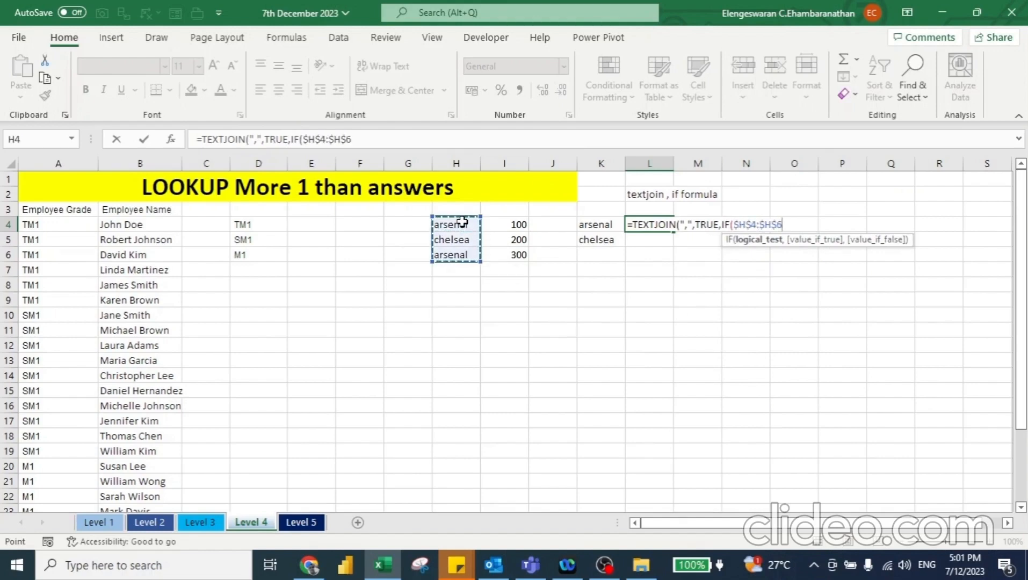
text(=)
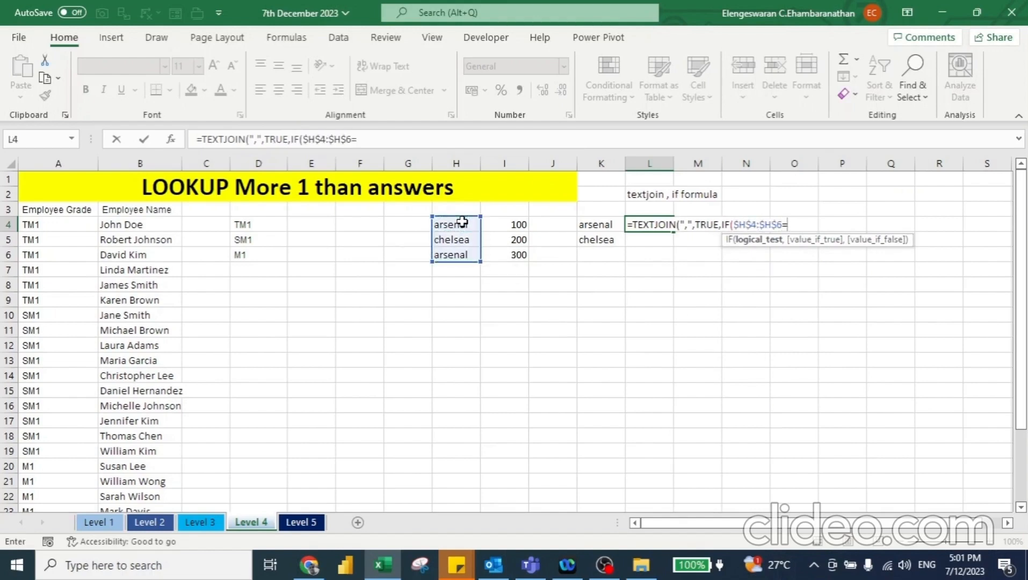
click(590, 226)
text(,)
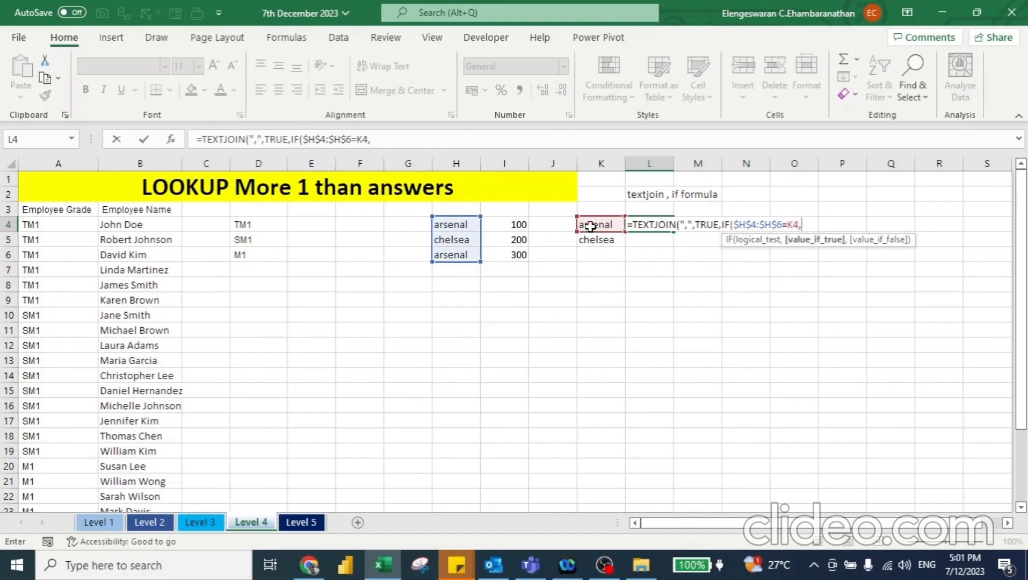
Set the IF's value if true to the absolute range $I$4:$I$6
click(512, 226)
key(shift+Down)
key(shift+Down)
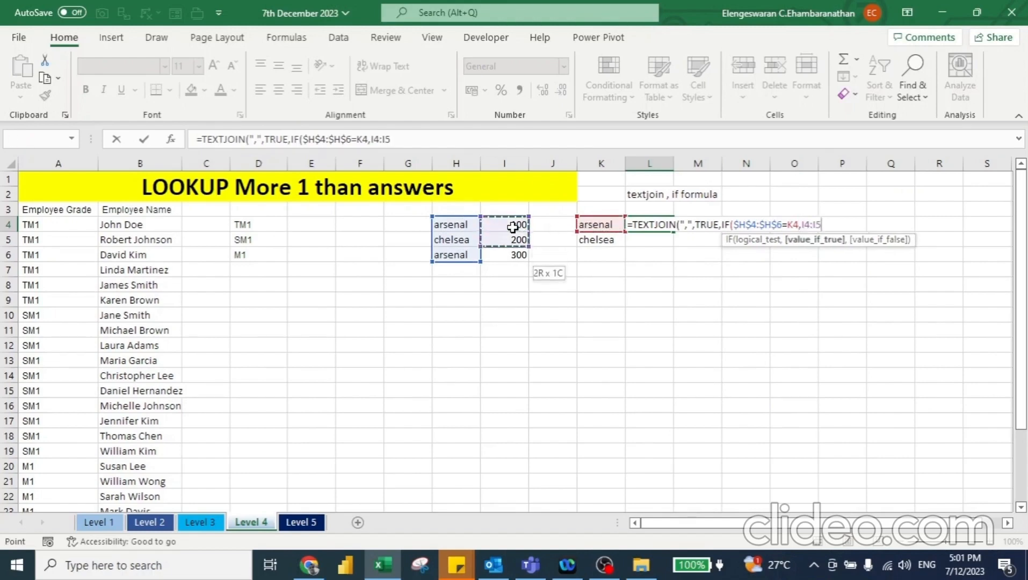
key(F4)
text(,)
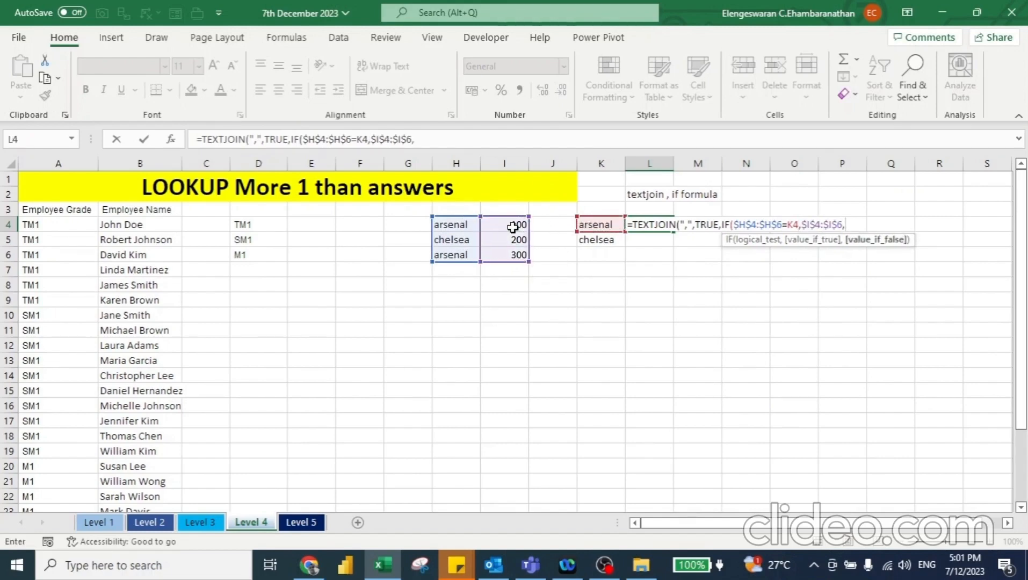
Complete the L4 formula with empty text "" as the value if false and fill it down to L5
text(""))
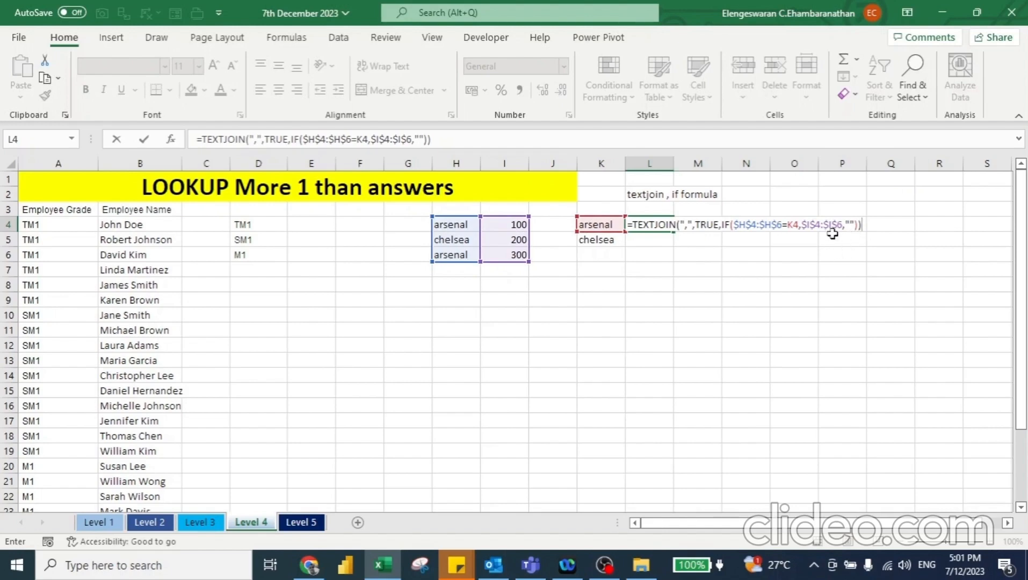
key(Return)
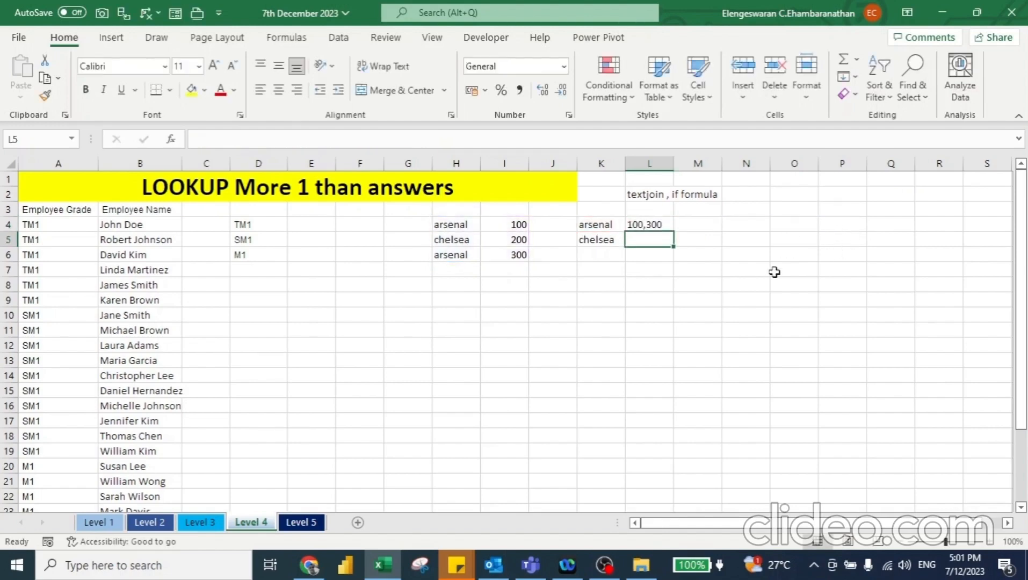
key(Up)
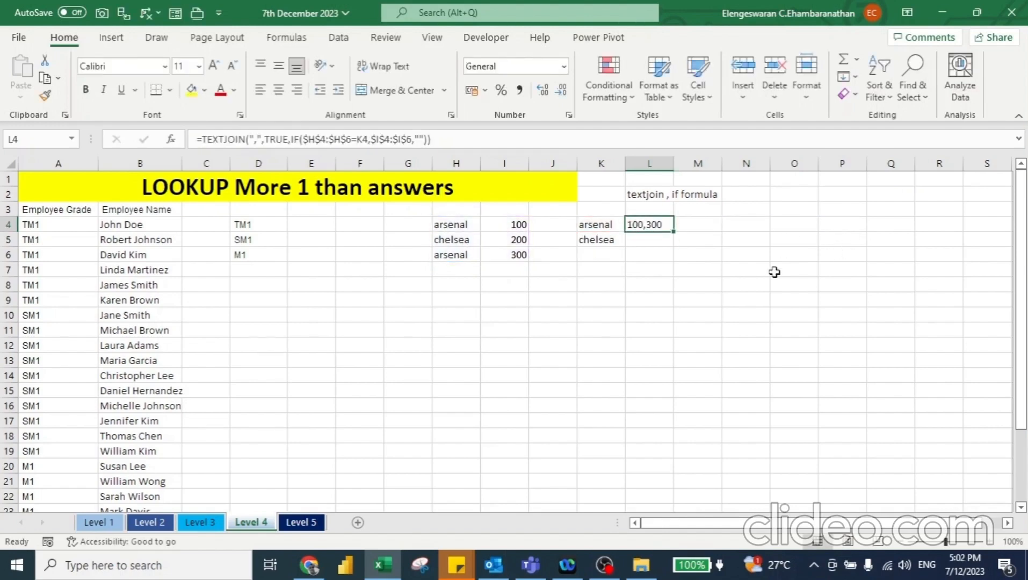
drag(675, 232, 675, 247)
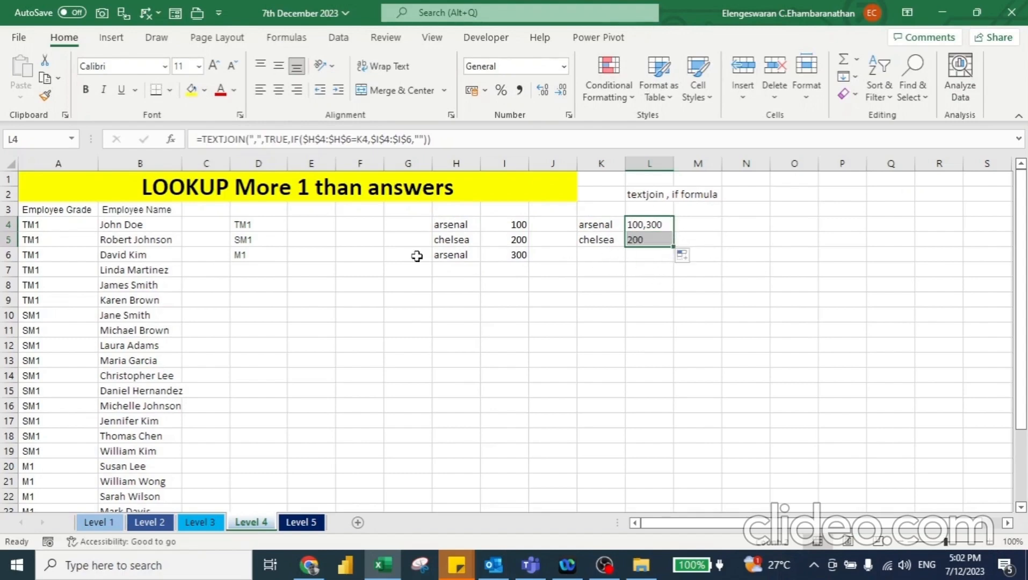
Examine the employee grades and names in columns A and B against the lookup grades in D4:D6
click(304, 223)
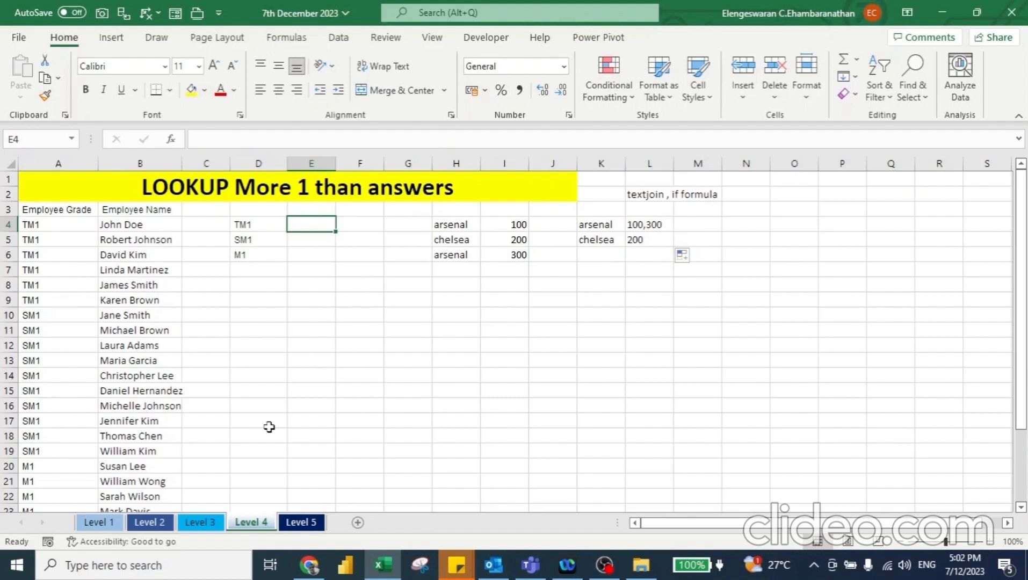
click(39, 253)
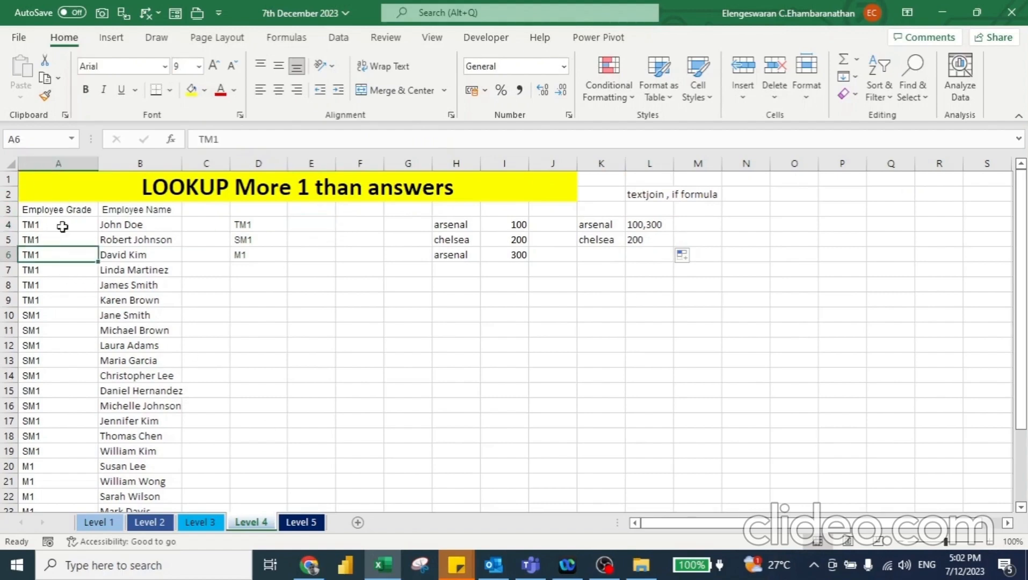
click(158, 251)
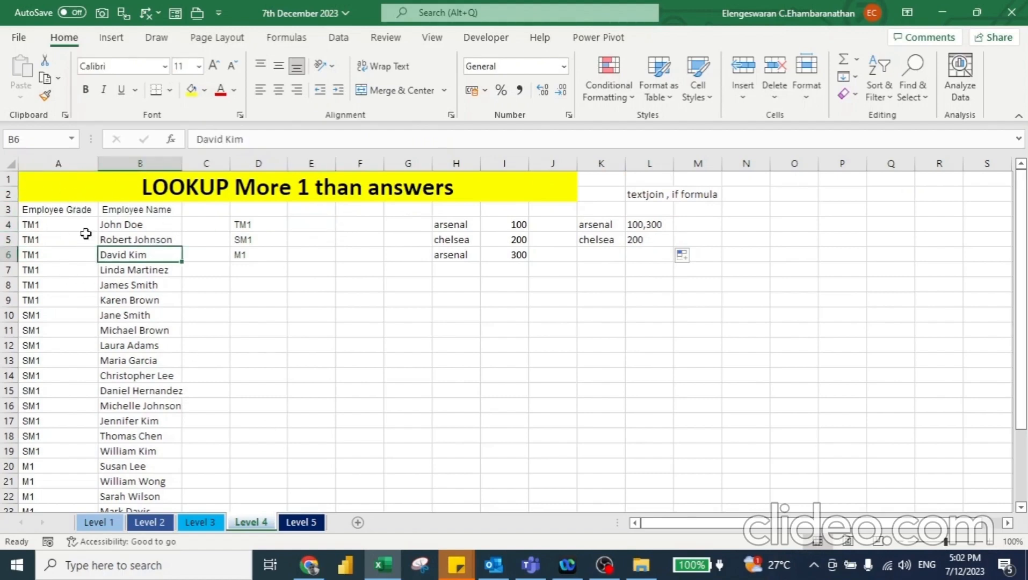
key(Up)
key(Up)
key(Right)
key(Right)
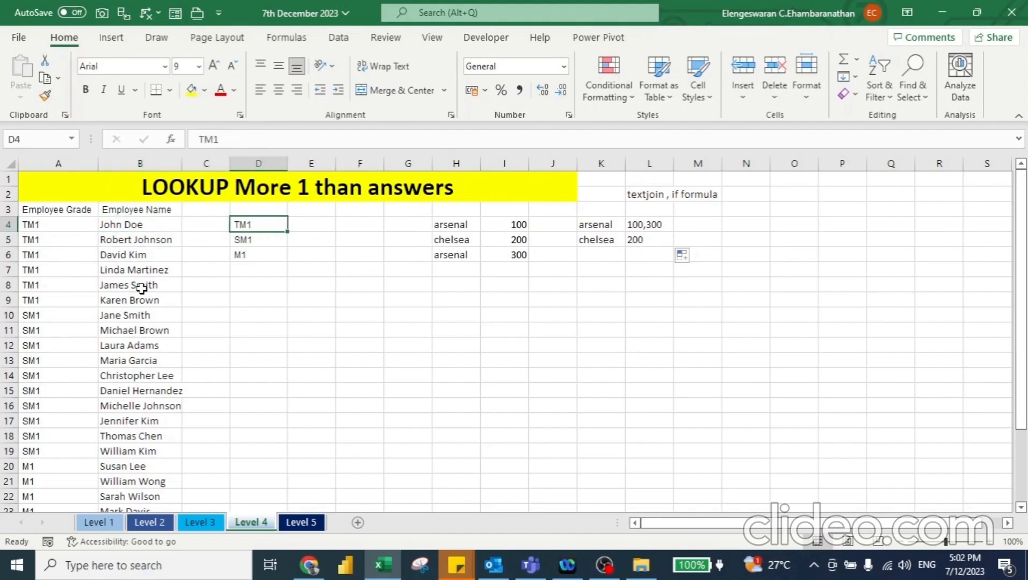
key(Right)
click(141, 289)
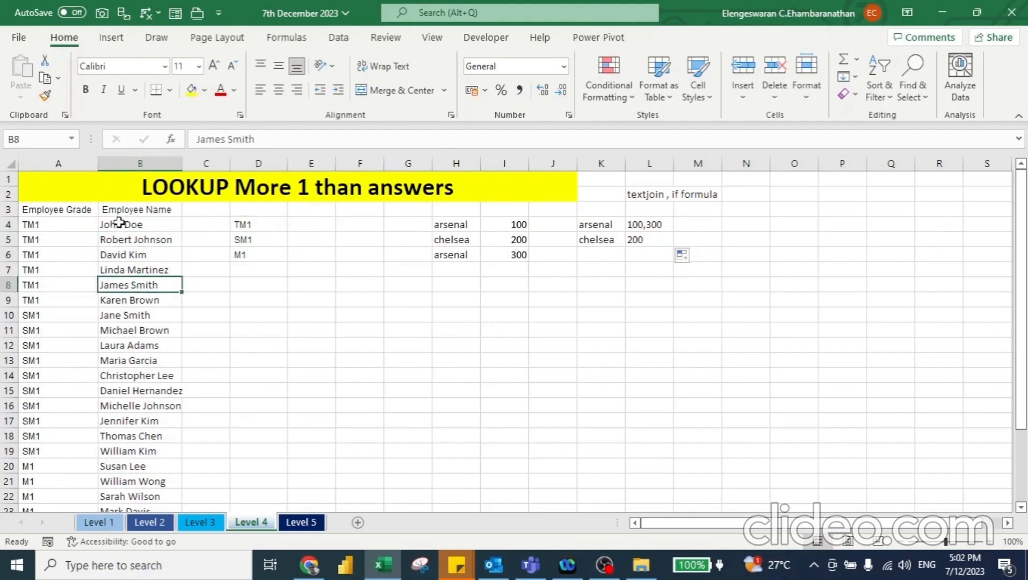
drag(117, 223, 144, 438)
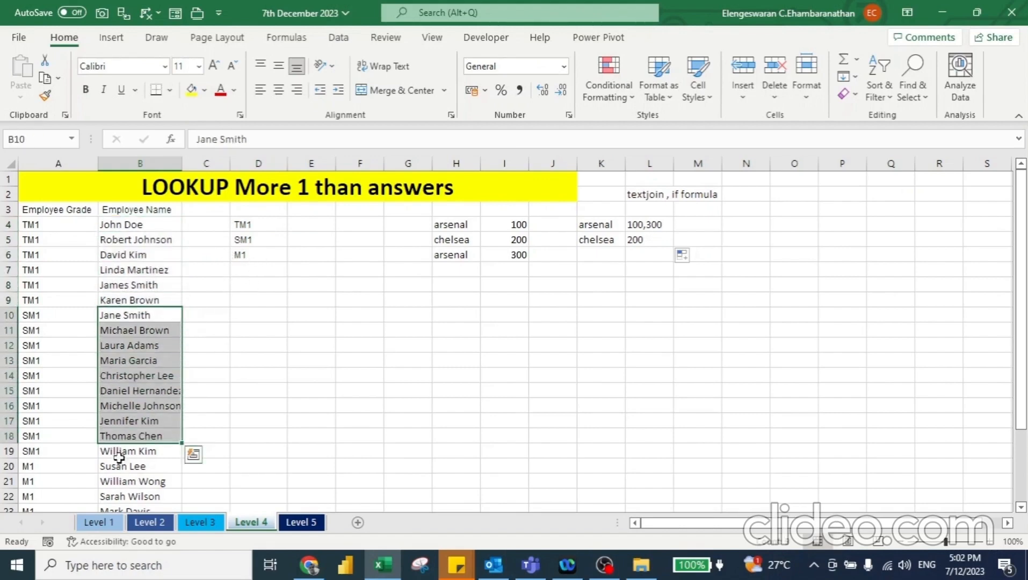
click(114, 481)
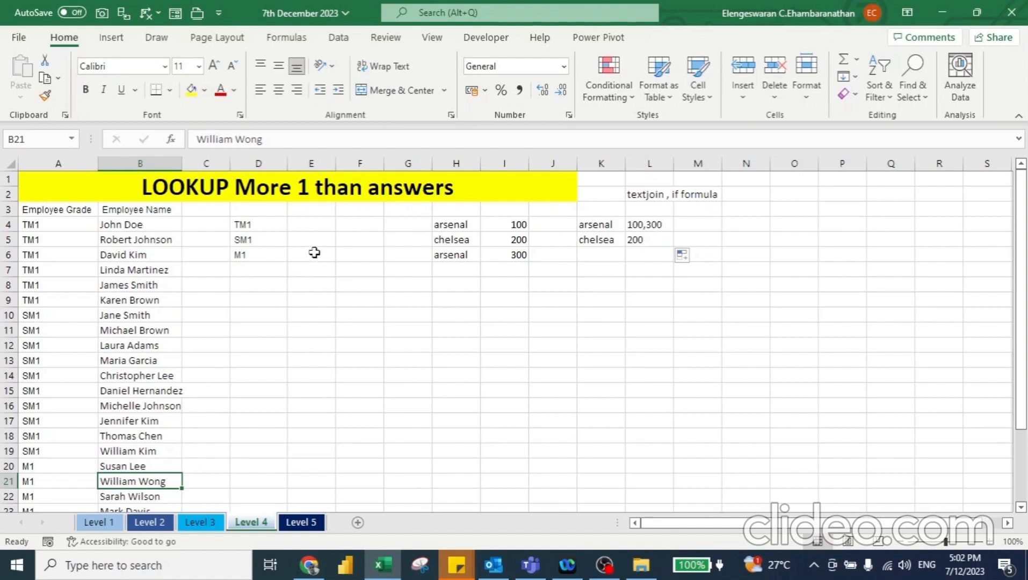
Start a TEXTJOIN formula in E4 with a "," delimiter and ignore_empty set to TRUE
click(309, 232)
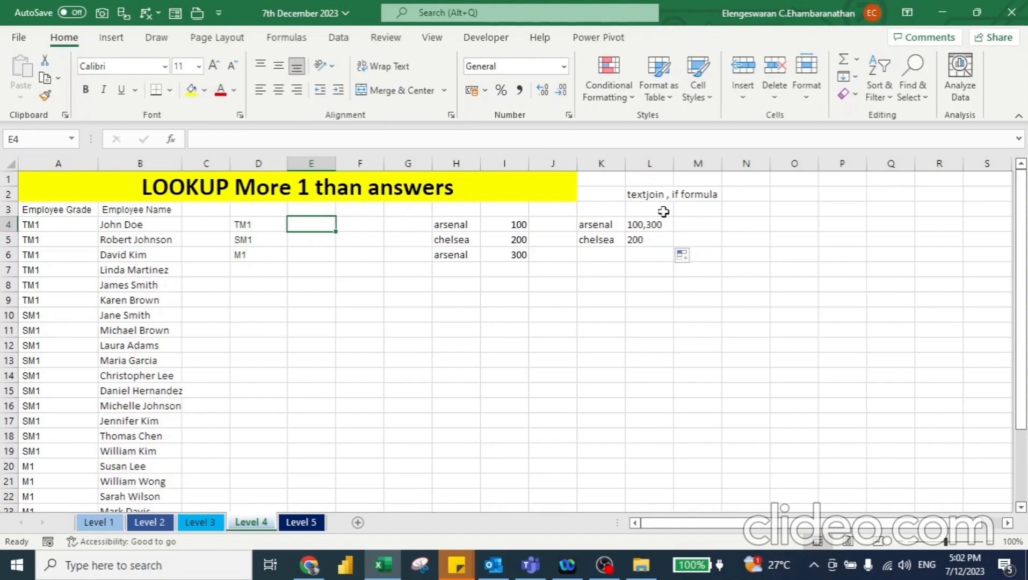
click(992, 541)
click(992, 541)
click(992, 541)
click(993, 542)
click(992, 541)
click(992, 541)
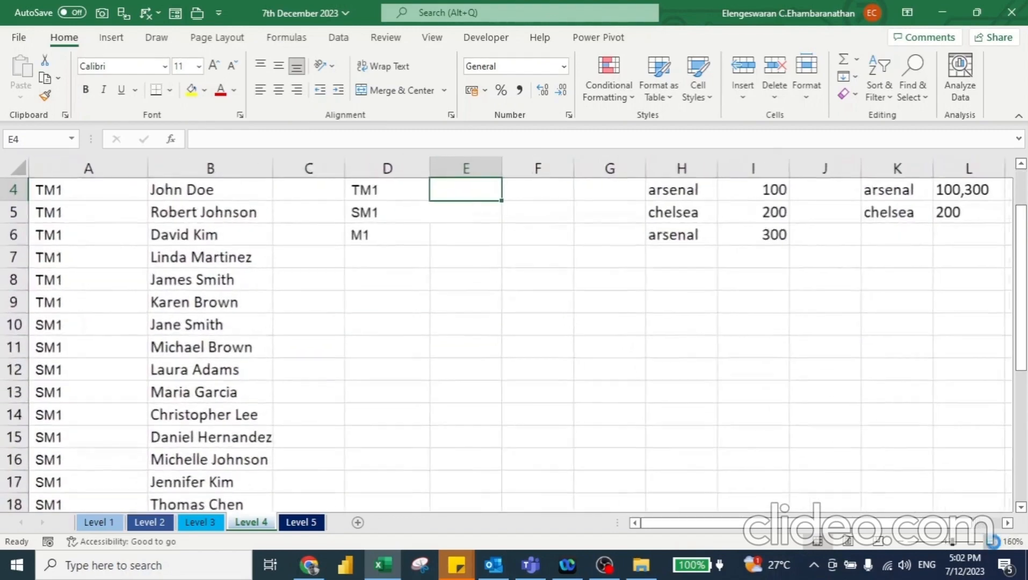
click(992, 541)
click(992, 541)
click(992, 541)
click(992, 541)
scroll(655, 457, left, 3)
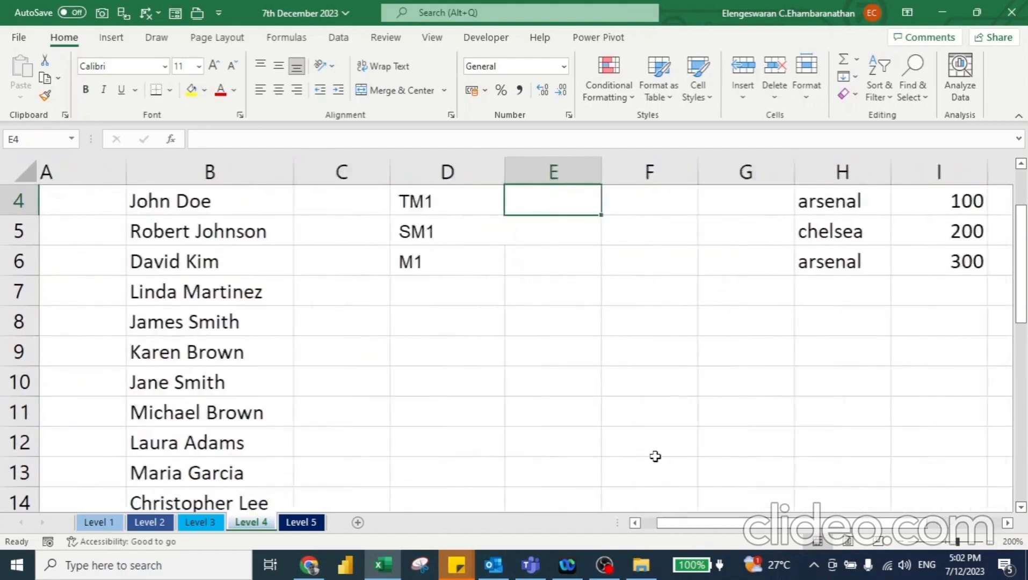
key(ctrl+Home)
click(615, 291)
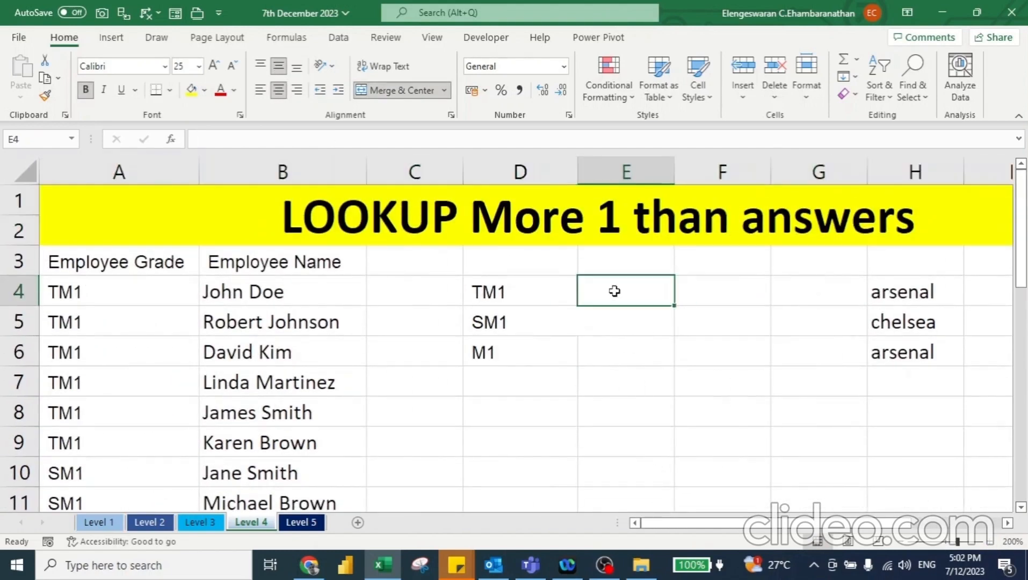
text(=text)
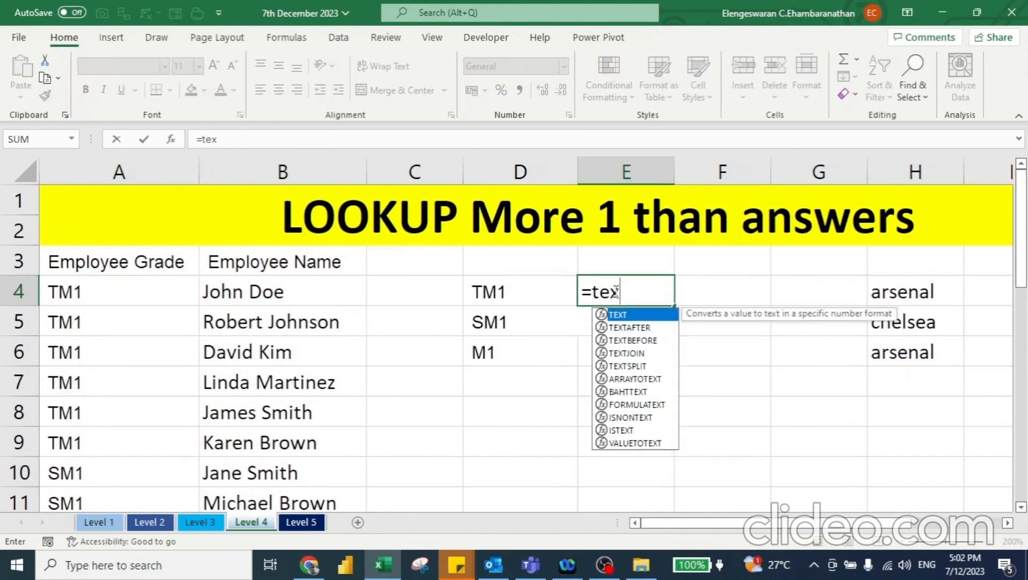
key(Down)
key(Down)
key(Down)
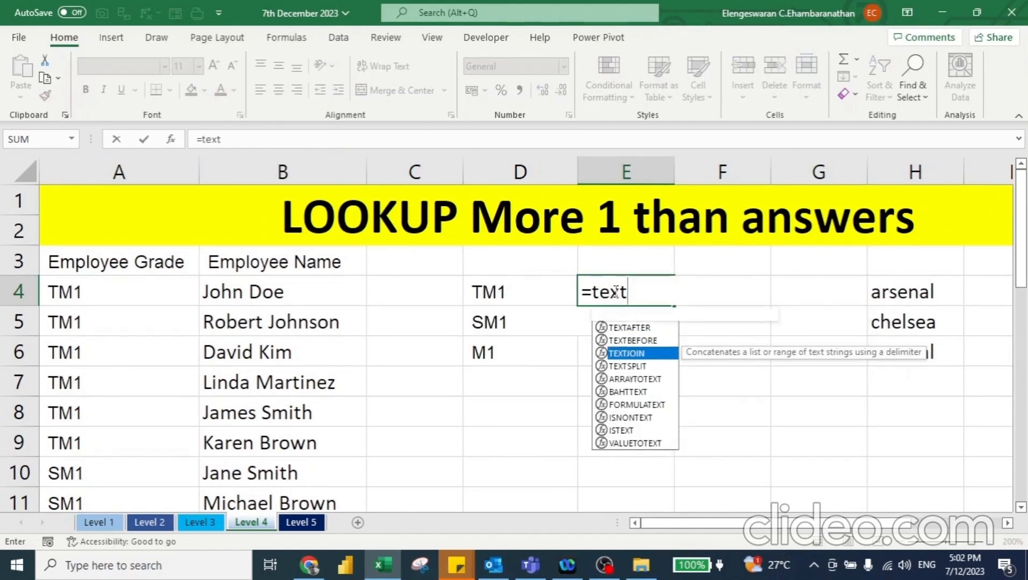
key(Tab)
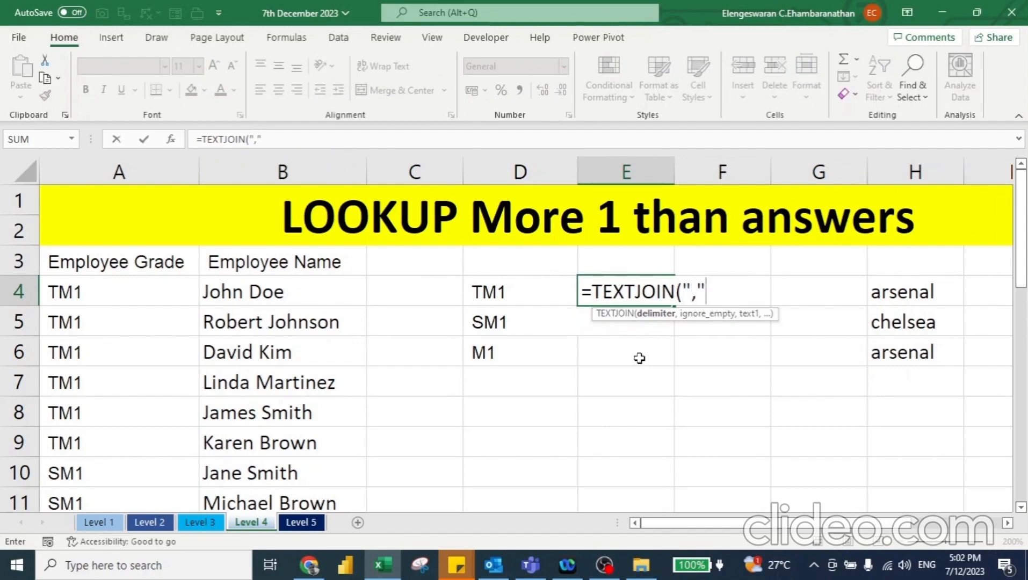
text(",",)
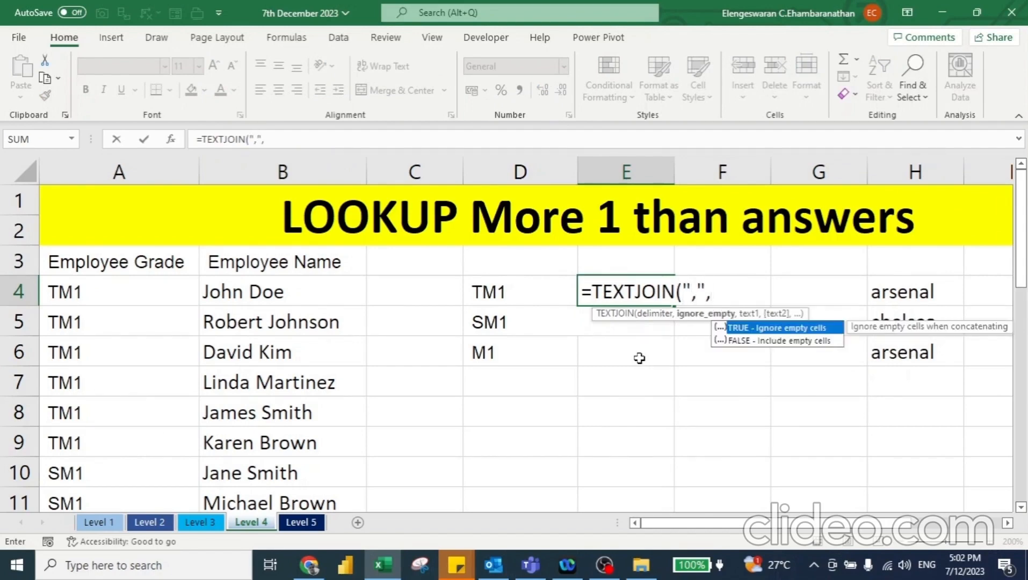
key(Tab)
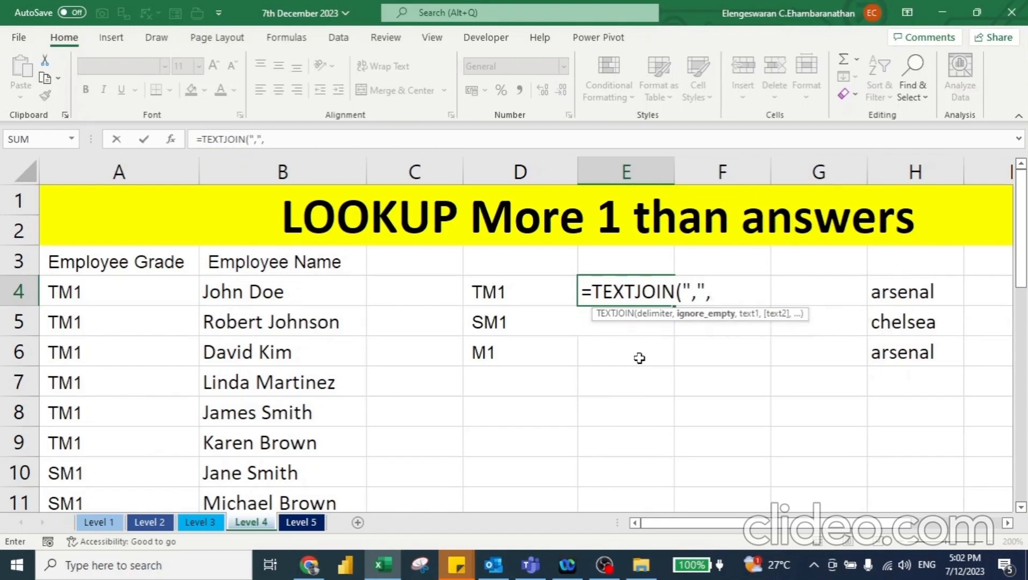
text(TRUE,)
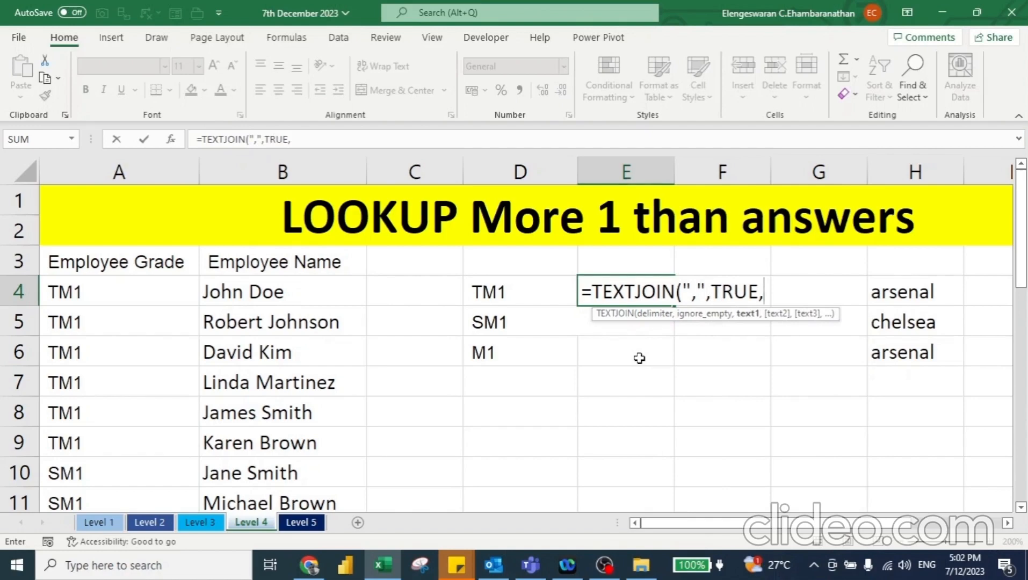
Nest an IF in the E4 TEXTJOIN with the logical test $A$4:$A$28=D4
text(IF)
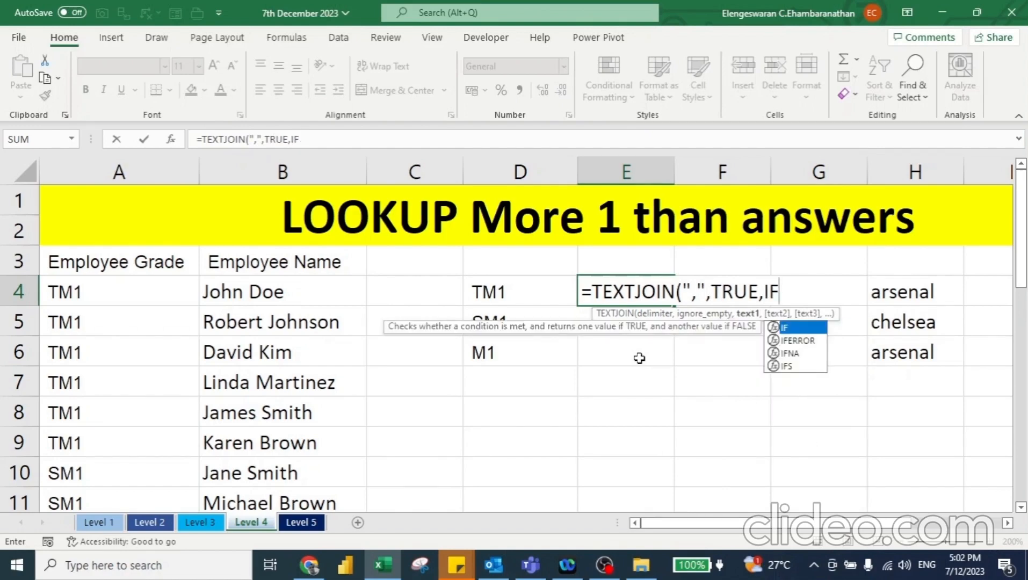
text(()
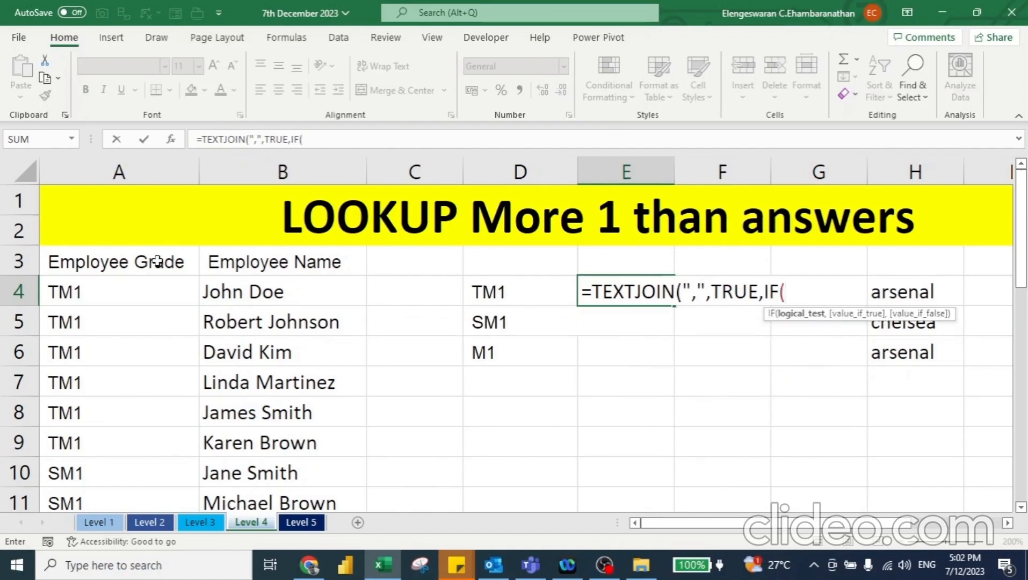
click(111, 288)
key(ctrl+shift+Down)
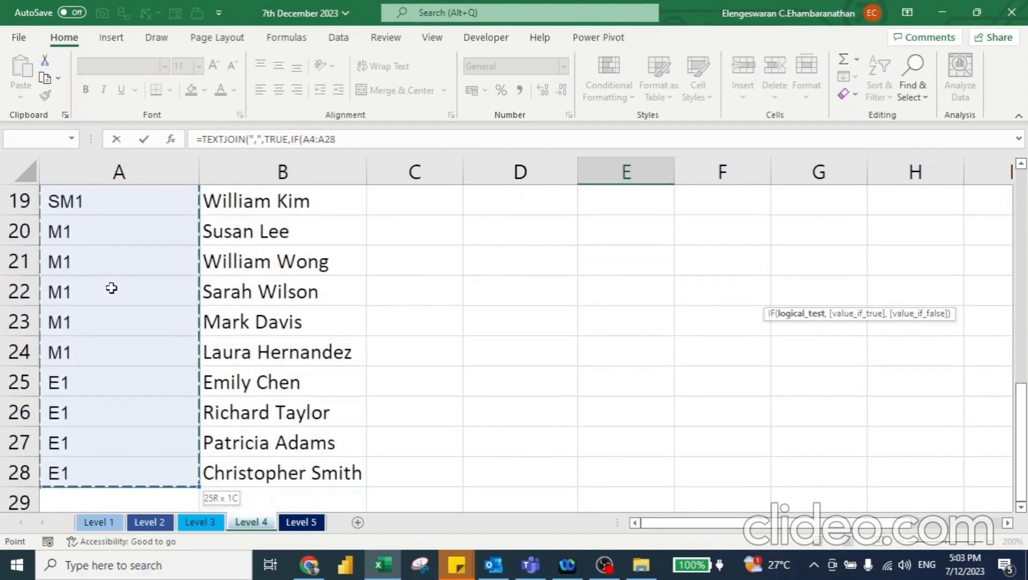
key(F4)
scroll(111, 289, up, 6)
text(=)
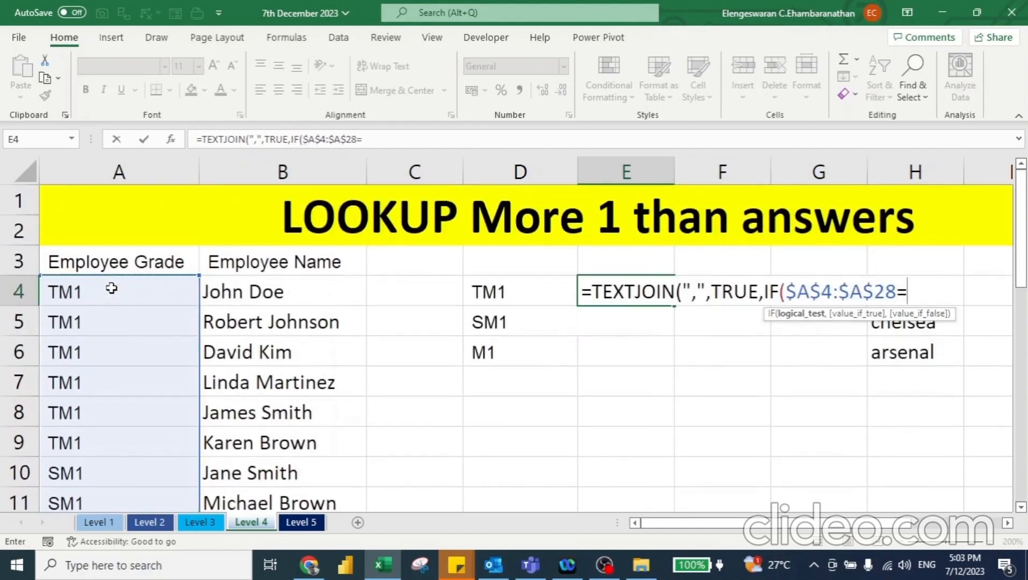
click(500, 300)
text(,)
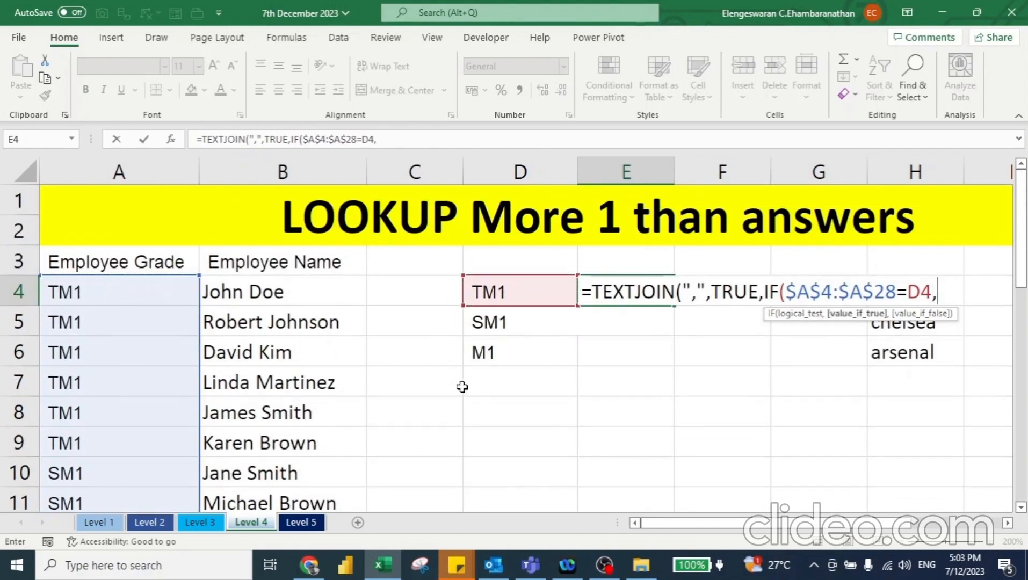
Set the IF's value if true to the absolute employee name range $B$4:$B$28
click(277, 304)
key(ctrl+shift+Down)
key(F4)
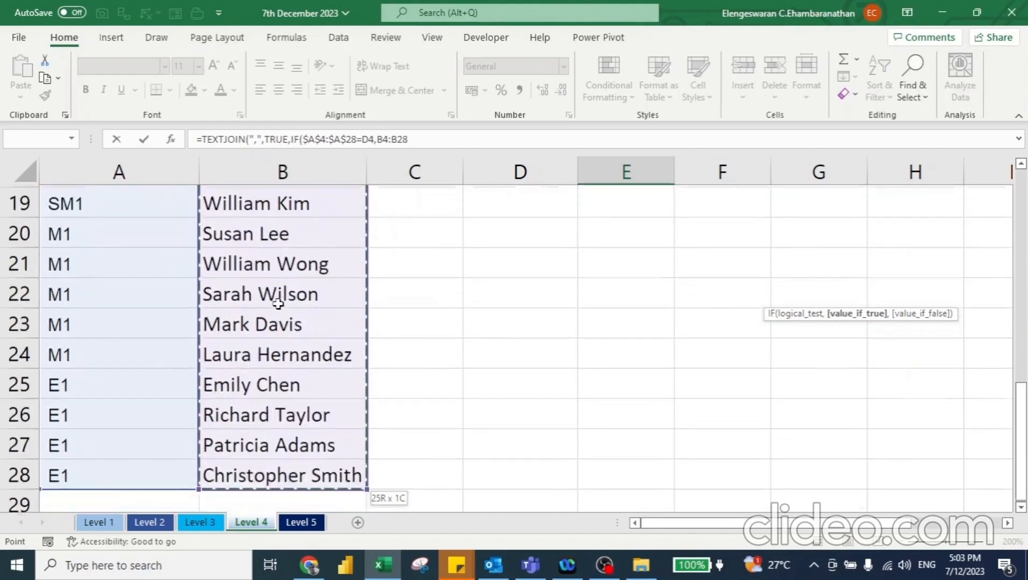
scroll(278, 303, up, 3)
scroll(278, 304, up, 3)
text(,)
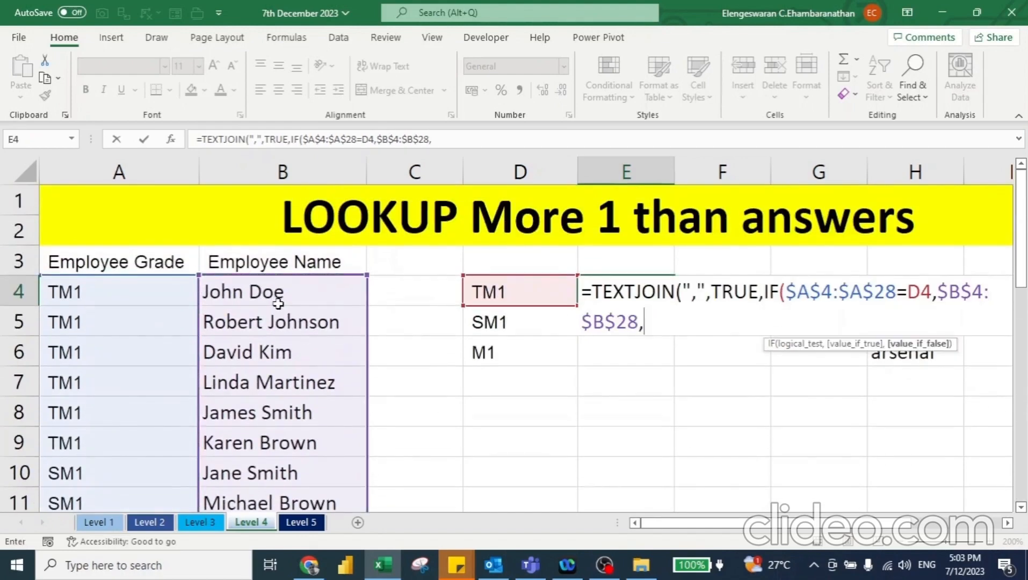
Complete the E4 formula with empty text "" as the value if false and fit column E to its contents
text(""))
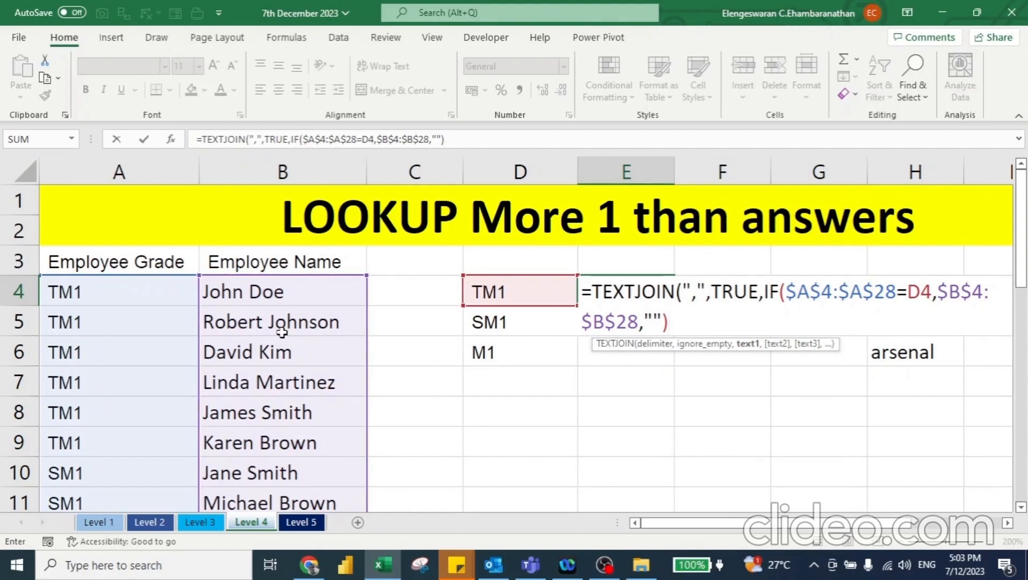
text())
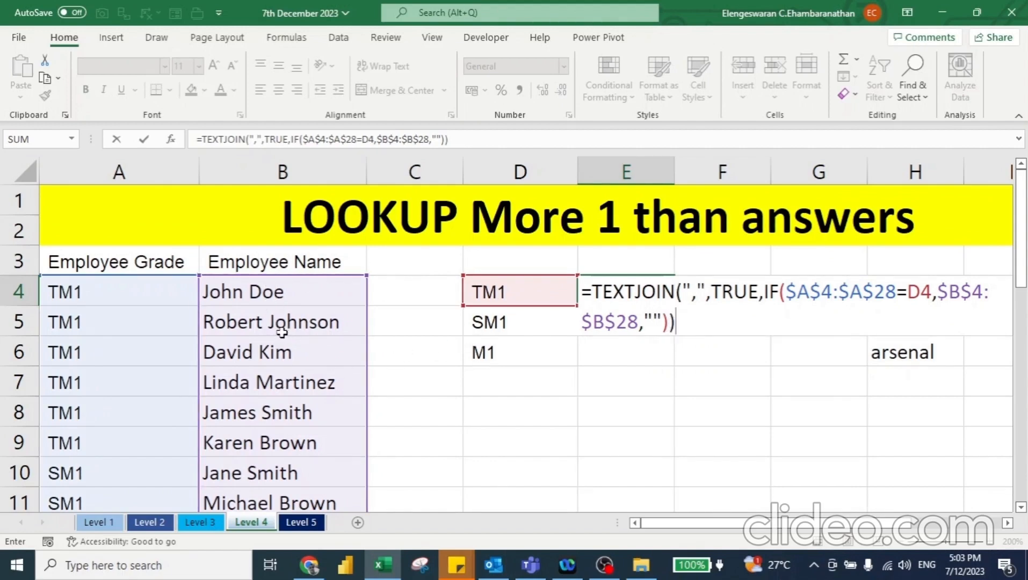
key(Return)
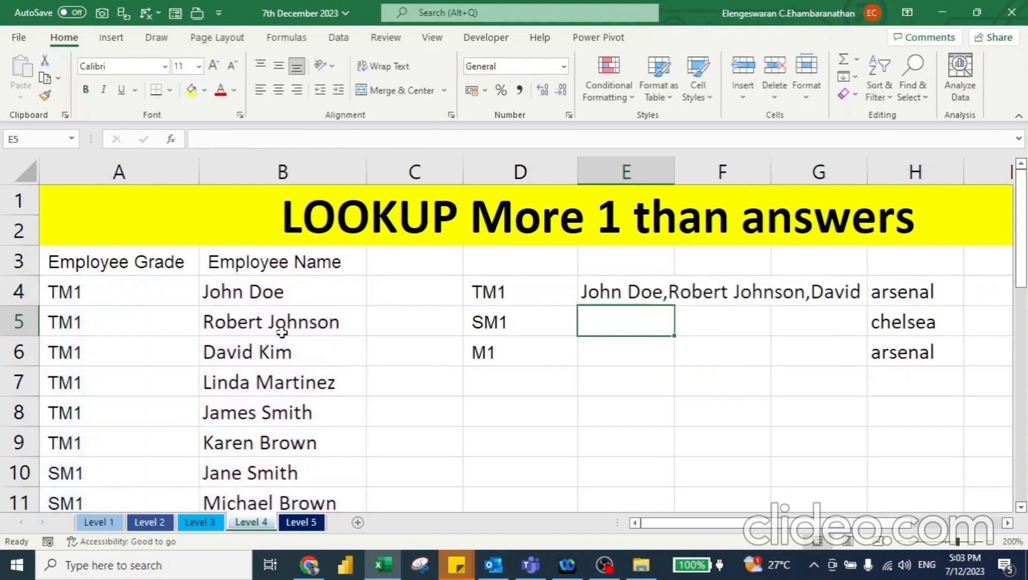
key(Up)
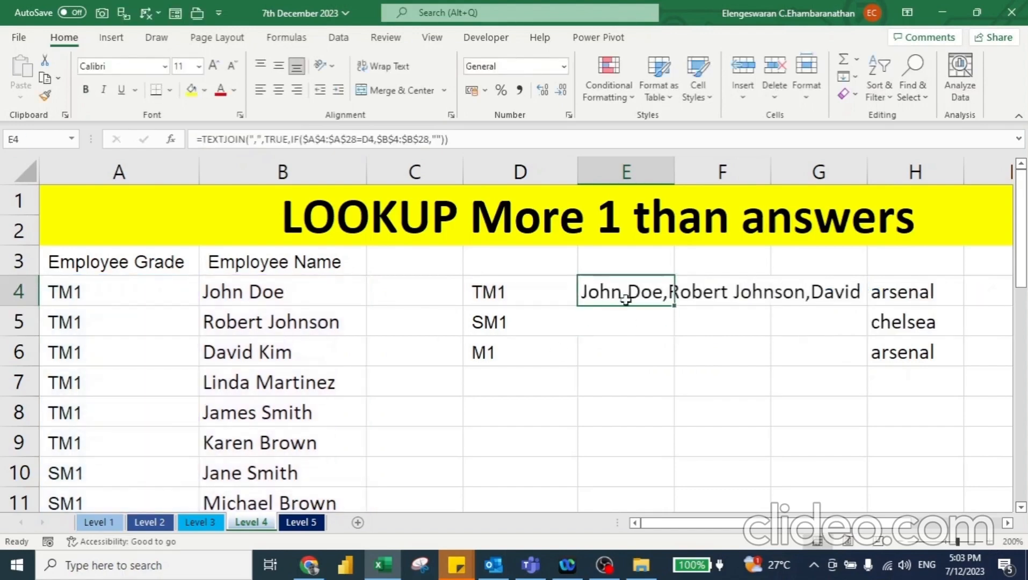
double_click(674, 171)
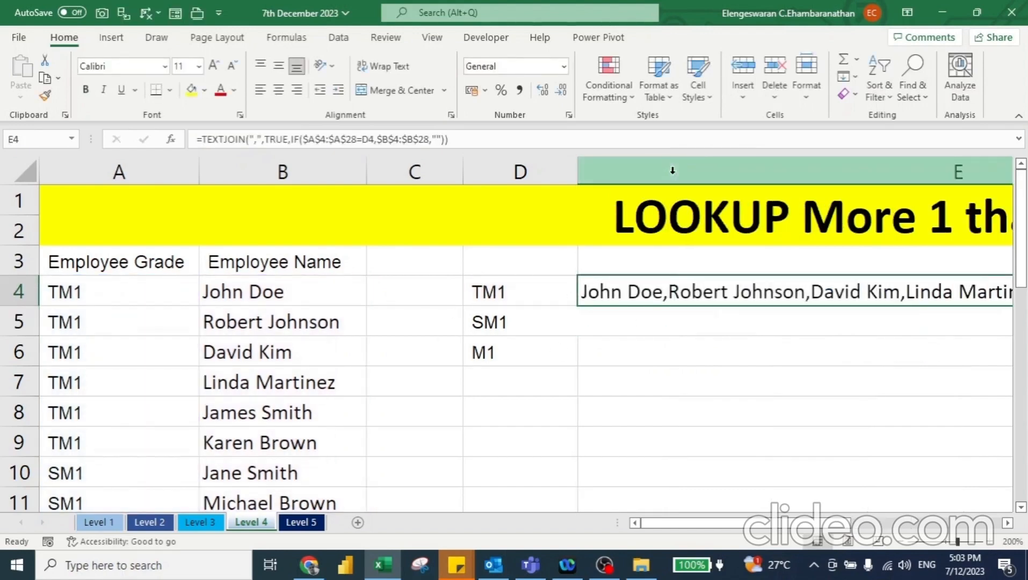
Fill the E4 formula down to E6 and refit column E to the longest list of names
click(898, 541)
click(901, 544)
click(900, 544)
click(900, 544)
click(901, 544)
click(900, 544)
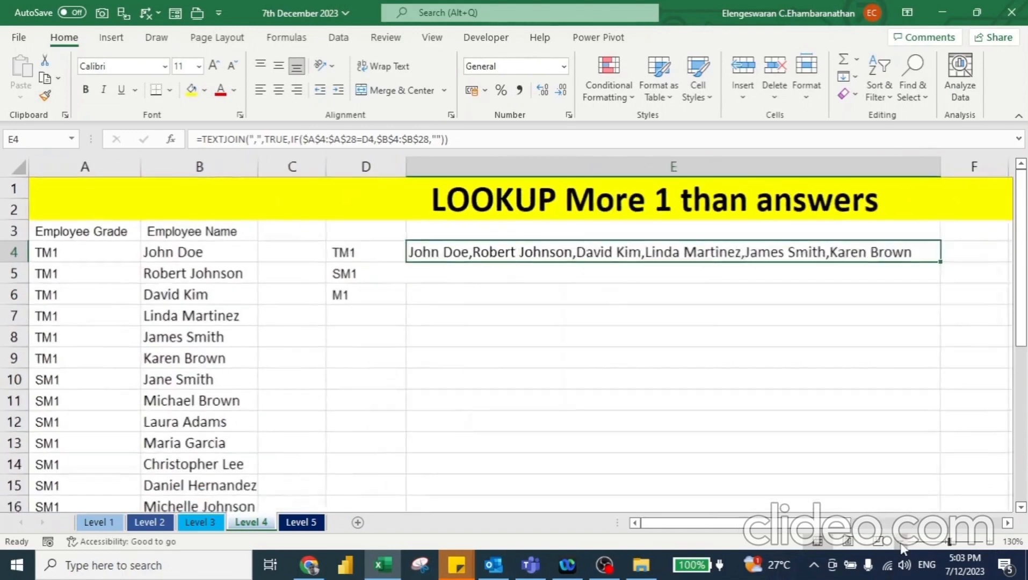
click(901, 544)
click(901, 544)
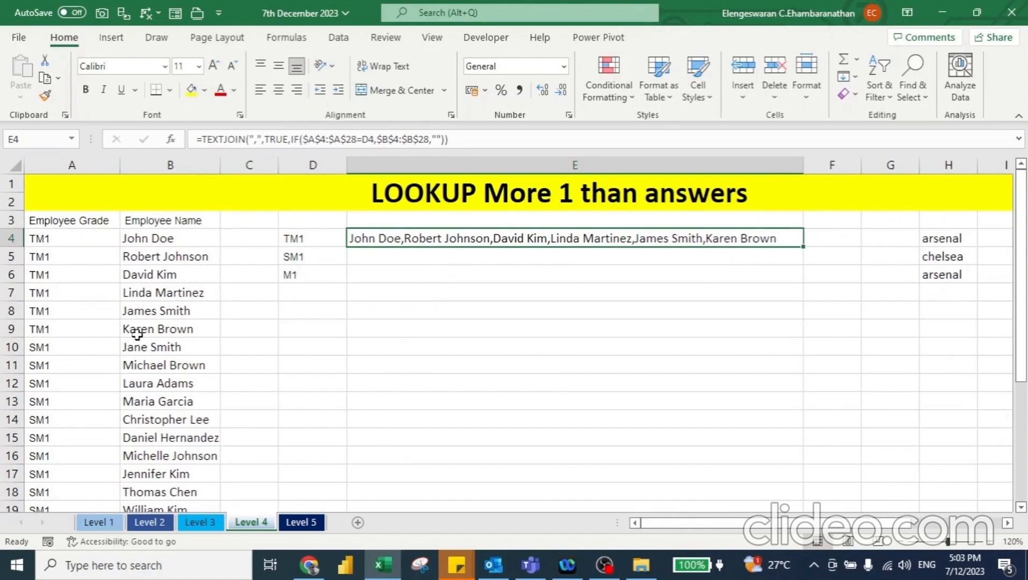
double_click(802, 249)
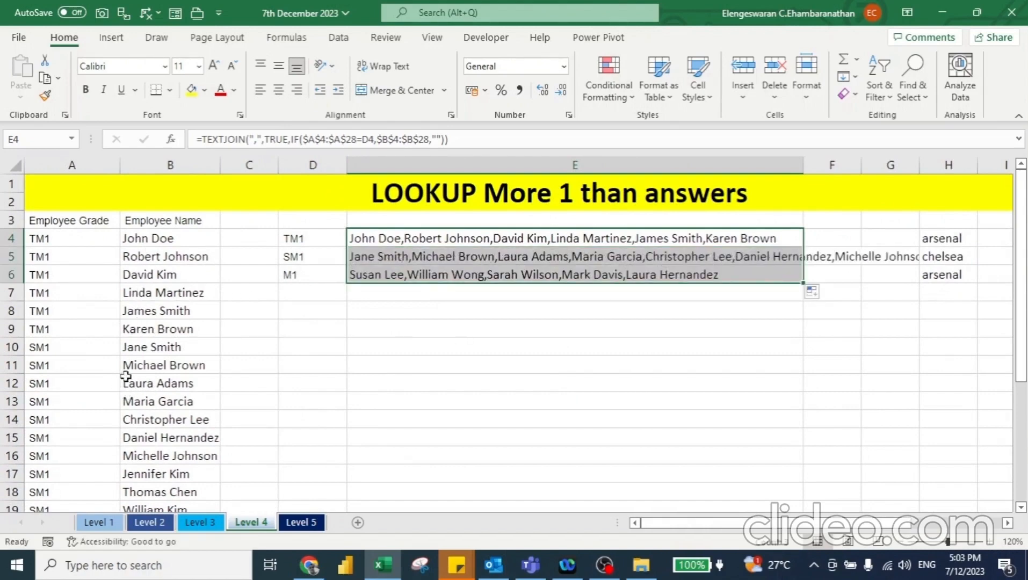
click(901, 541)
click(901, 541)
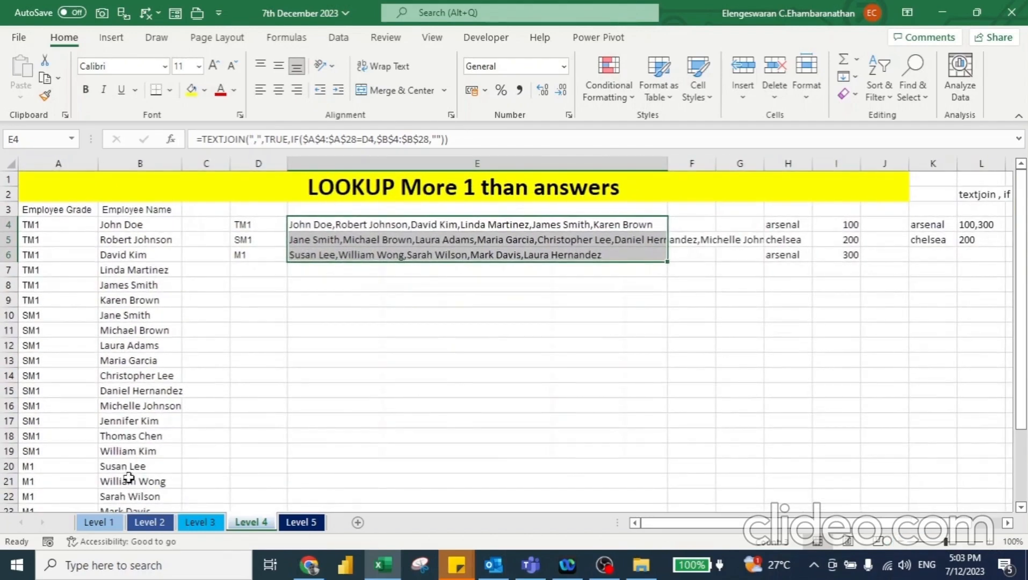
double_click(668, 161)
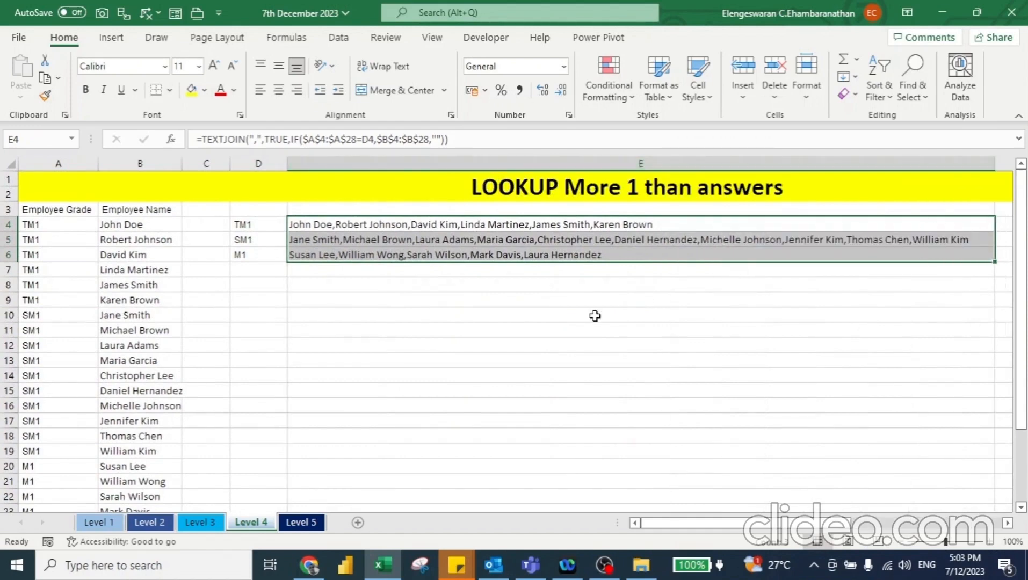
Check the employee grades and names down to row 28 against the joined names in E4:E6
click(133, 463)
key(Down)
key(Down)
key(Down)
key(Down)
key(Down)
key(Down)
key(Down)
key(Down)
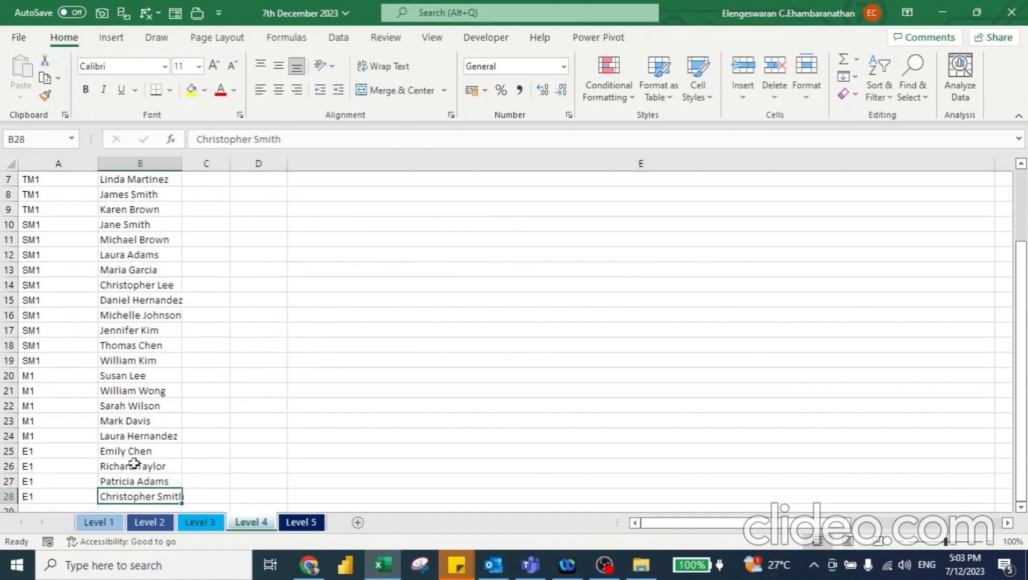
key(ctrl+Home)
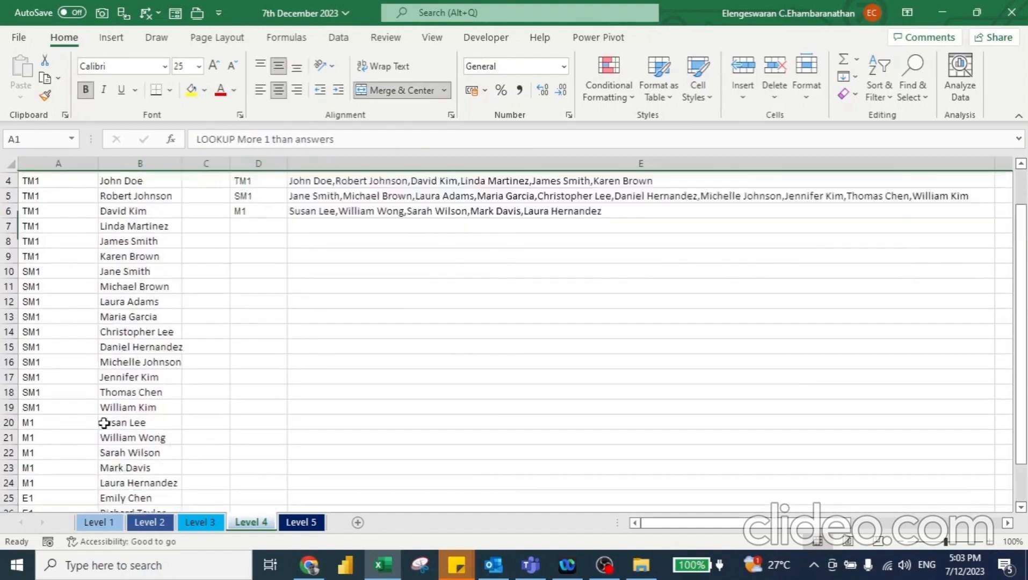
scroll(103, 423, up, 1)
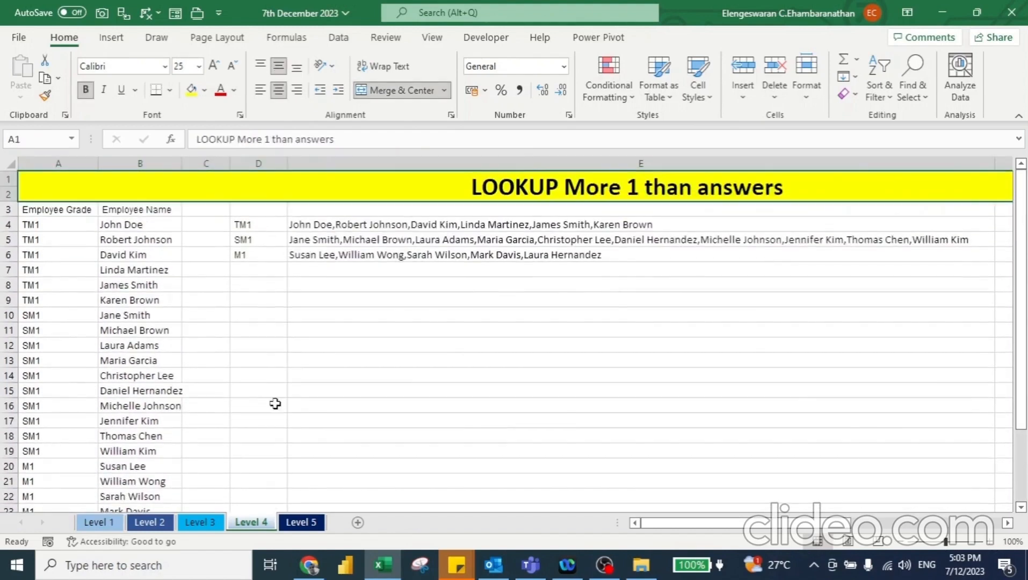
click(464, 240)
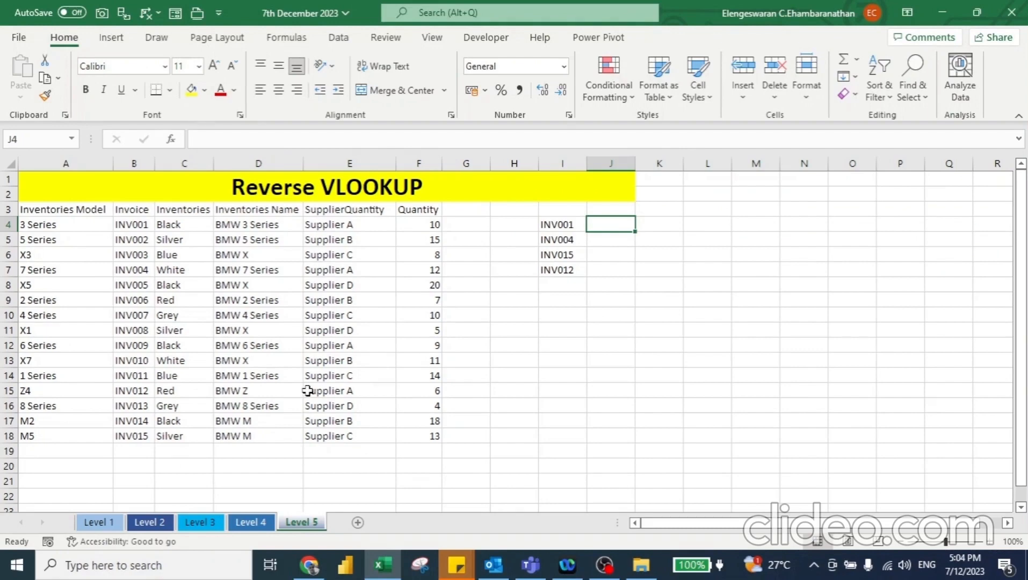
Start a VLOOKUP in J4 with I4 as the lookup value and the model and invoice columns A3:B18 as the table array
drag(129, 225, 125, 342)
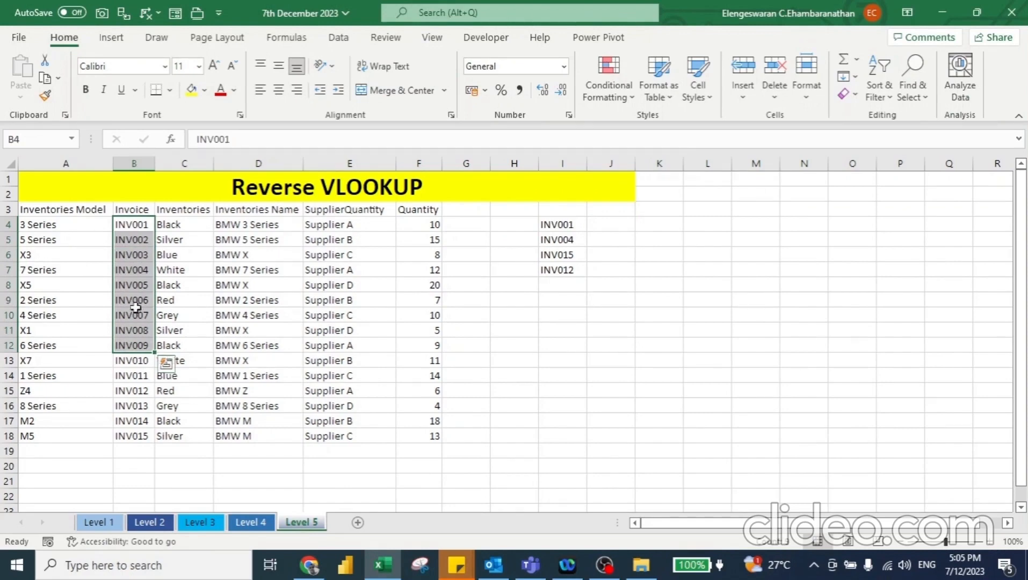
click(591, 227)
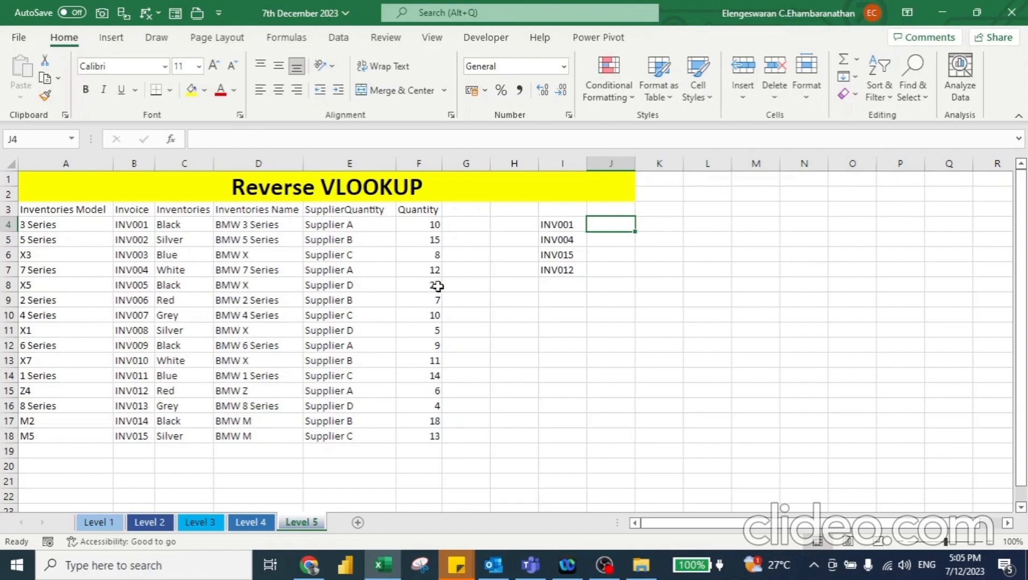
text(=VLOOKUP(I4,)
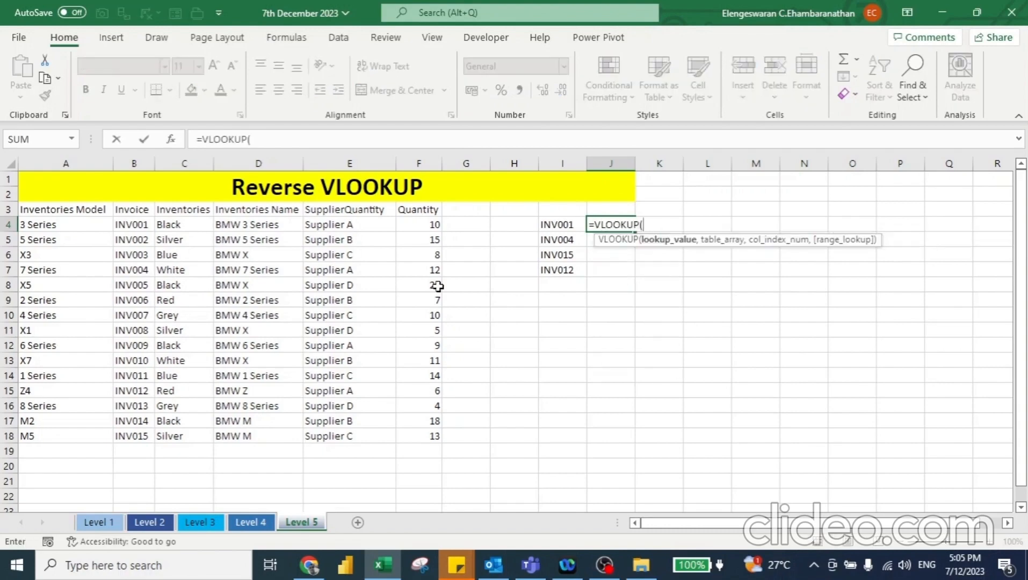
click(45, 210)
key(shift+Right)
key(ctrl+shift+Down)
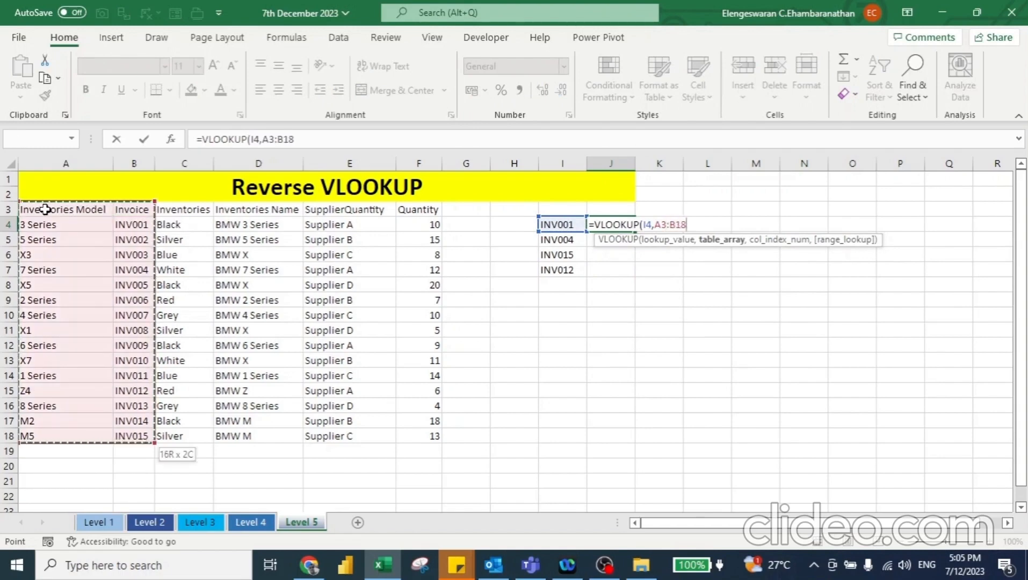
Try the J4 VLOOKUP with absolute range $A$3:$B$18, column index 1 and range lookup 0, and clear the cell
key(F4)
text(,1,)
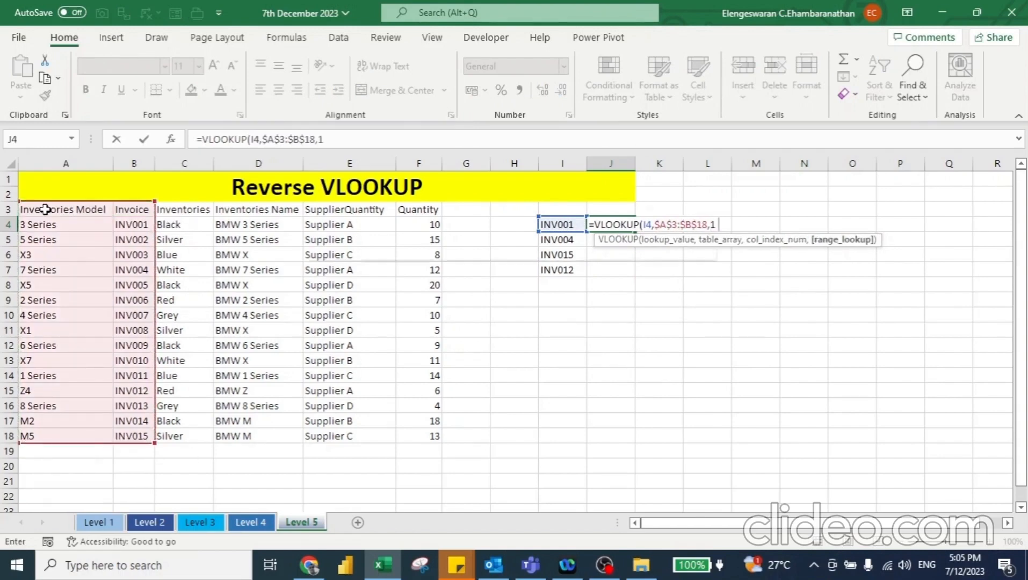
text())
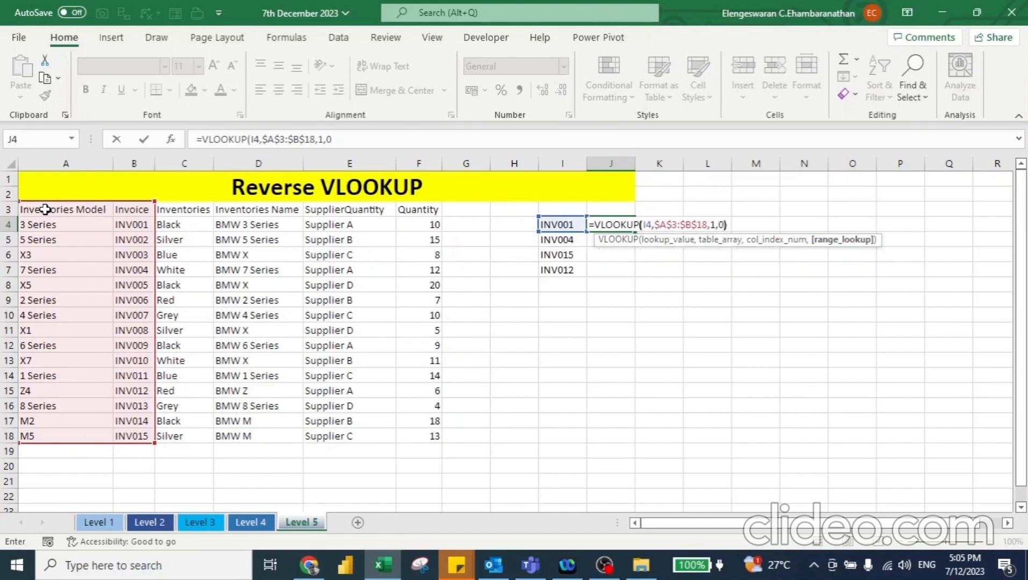
key(Return)
key(Up)
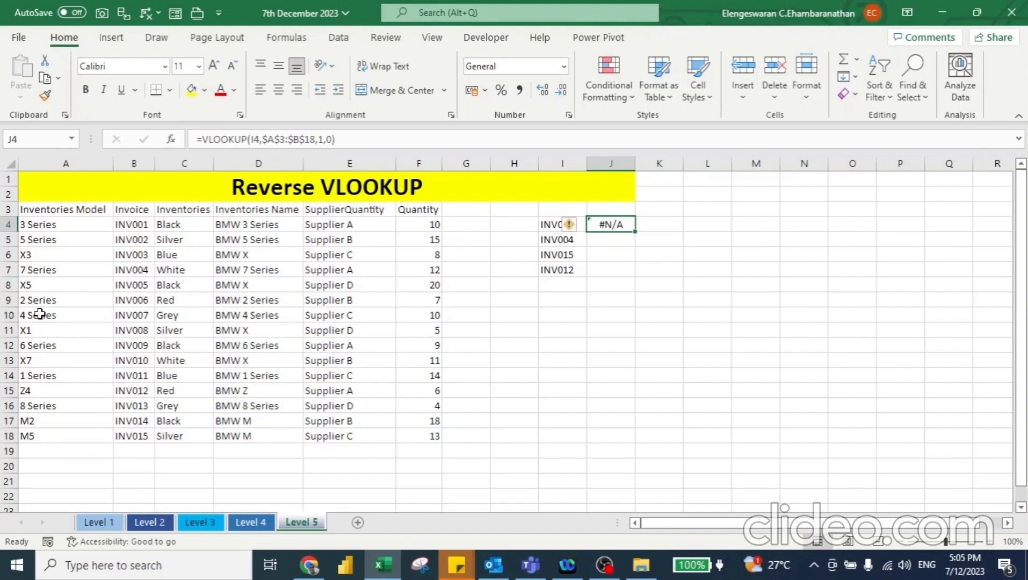
key(Delete)
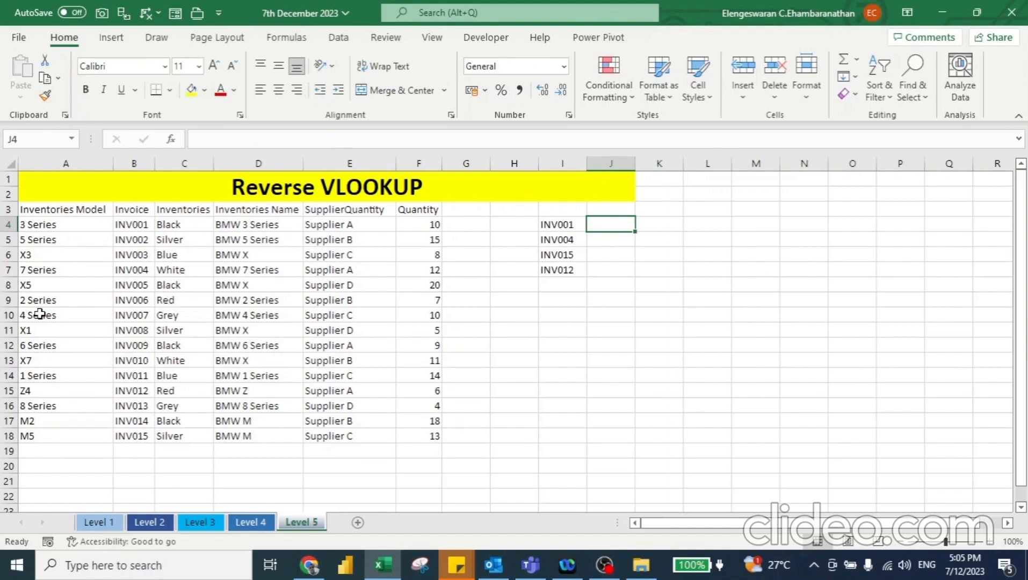
Start an INDEX formula in J4 with the absolute inventory model range $A$3:$A$18 as the array
text(=)
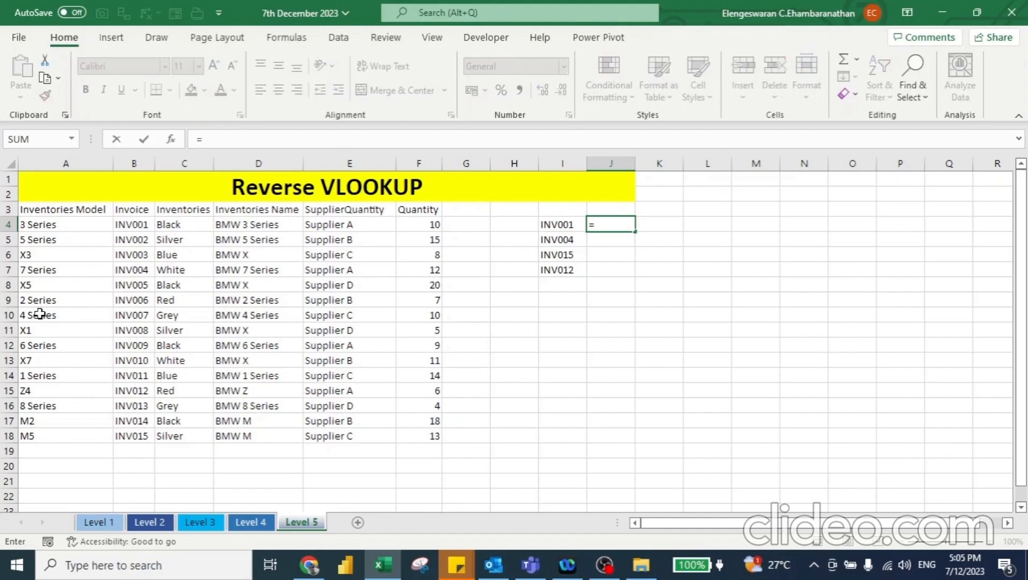
text(INDEX()
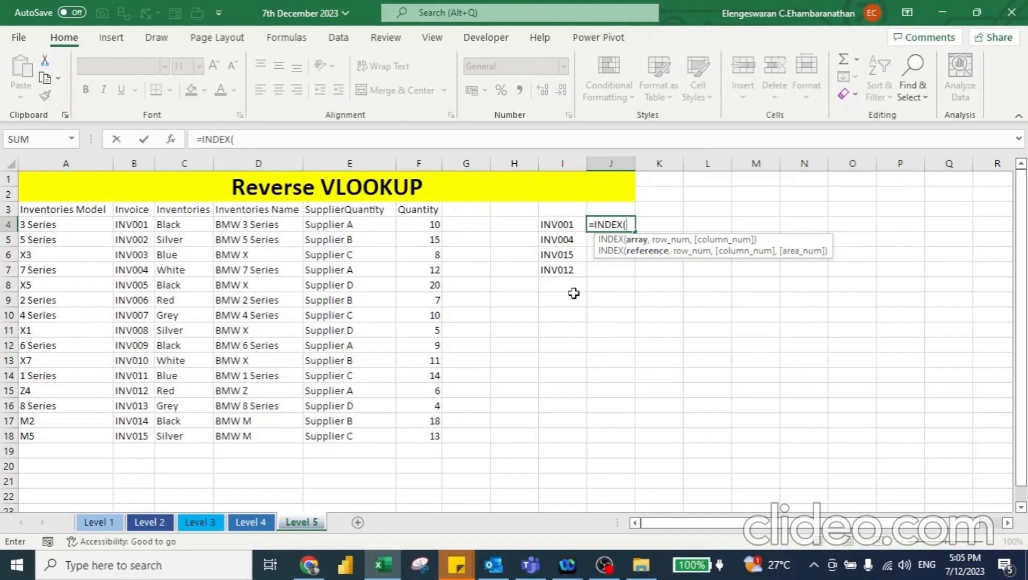
click(36, 212)
key(ctrl+shift+Down)
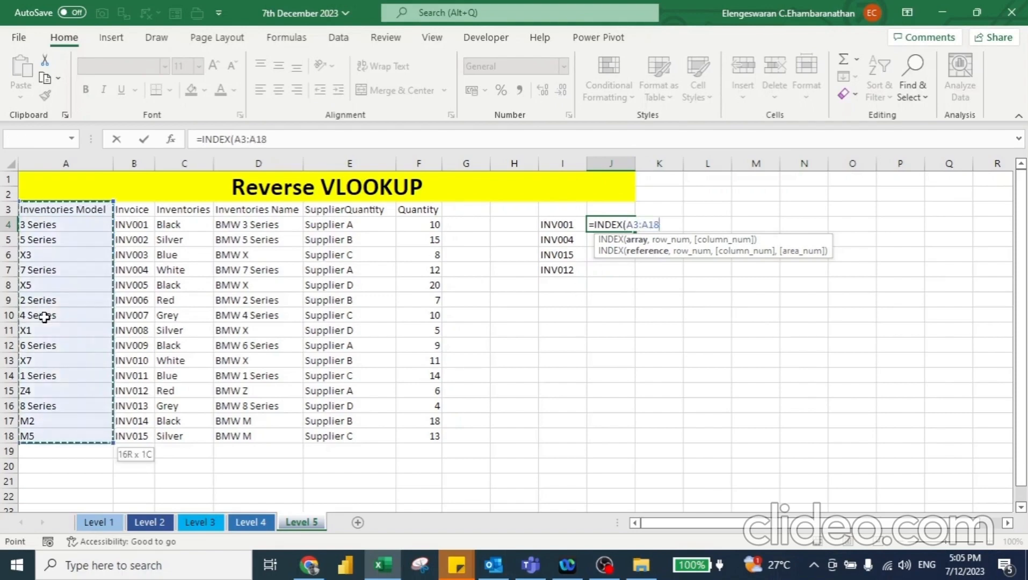
key(F4)
text(,)
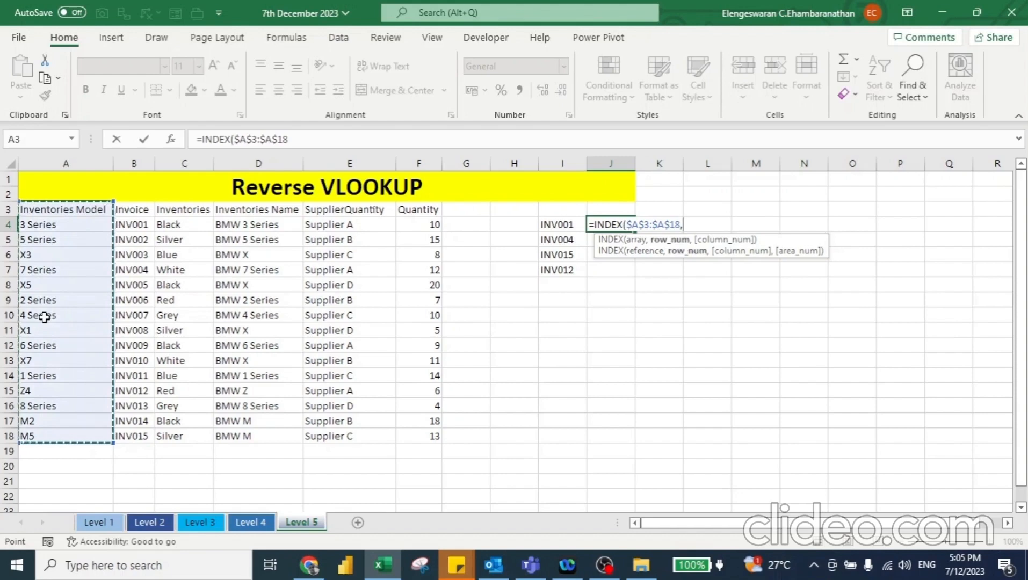
Complete the J4 formula with MATCH(I4,$B$3:$B$18,0) as the row number, finding the invoice by exact match
text(MATCH()
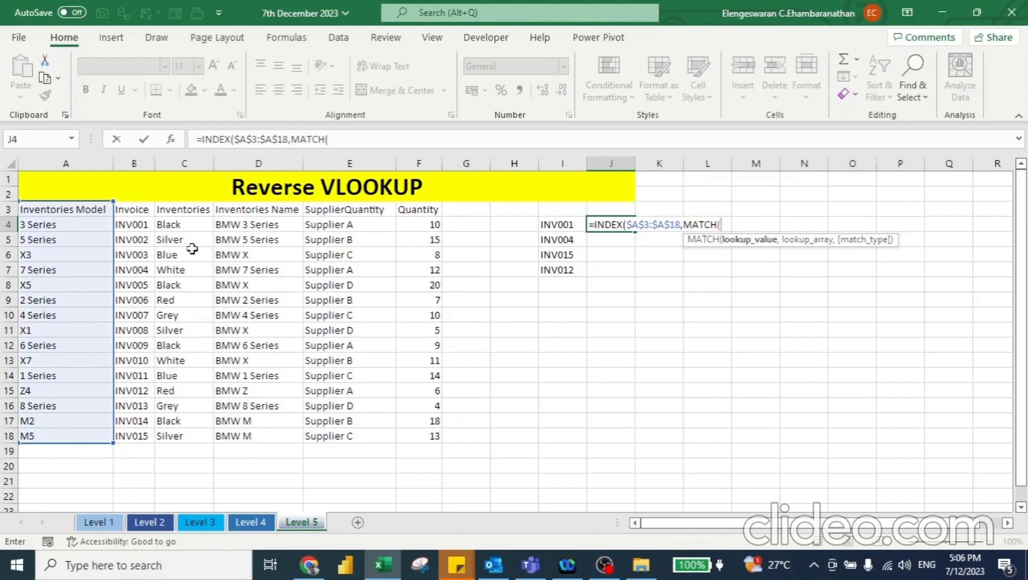
click(559, 223)
text(,)
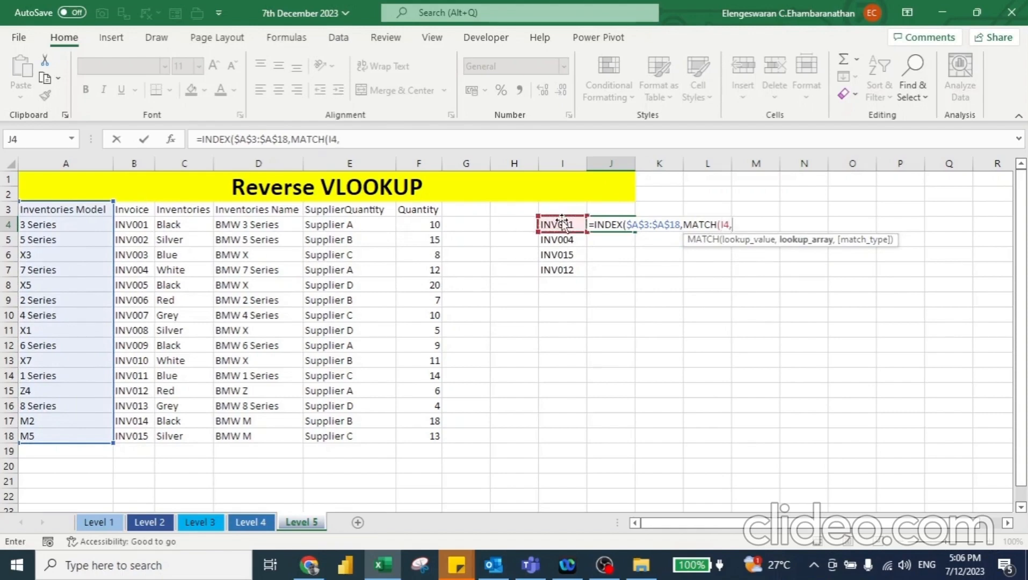
click(132, 209)
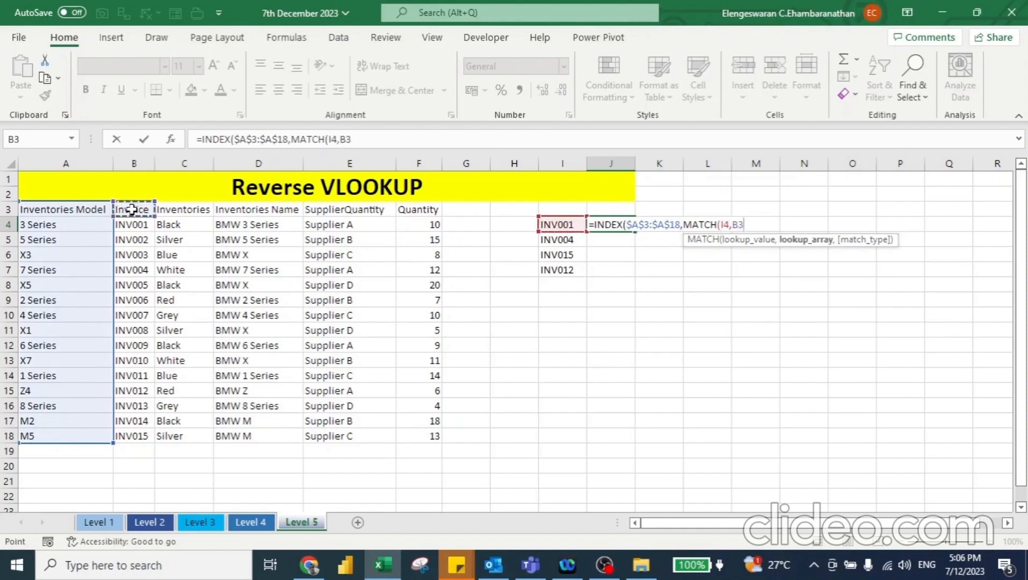
key(ctrl+shift+Down)
key(F4)
text(,)
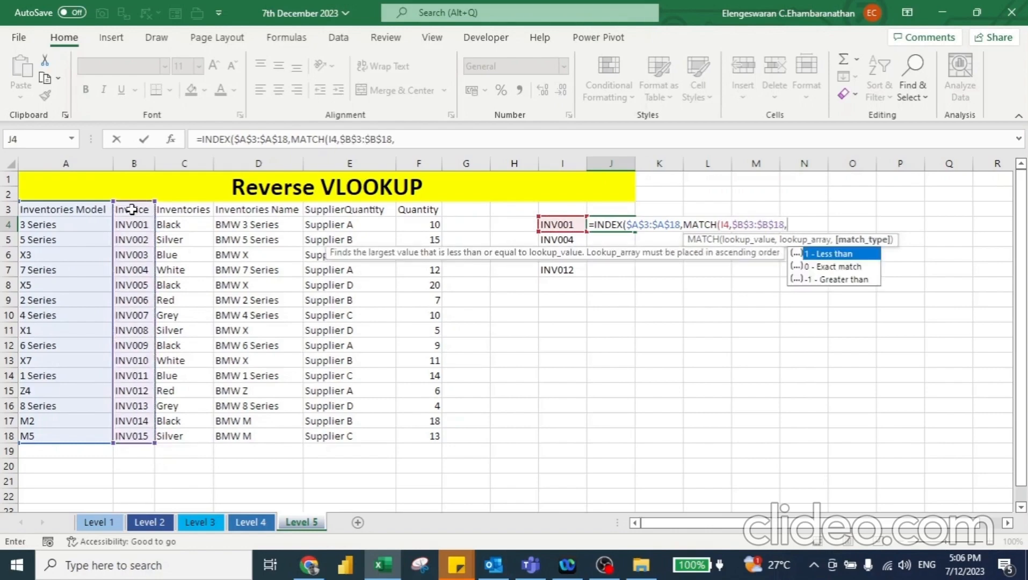
text(0))
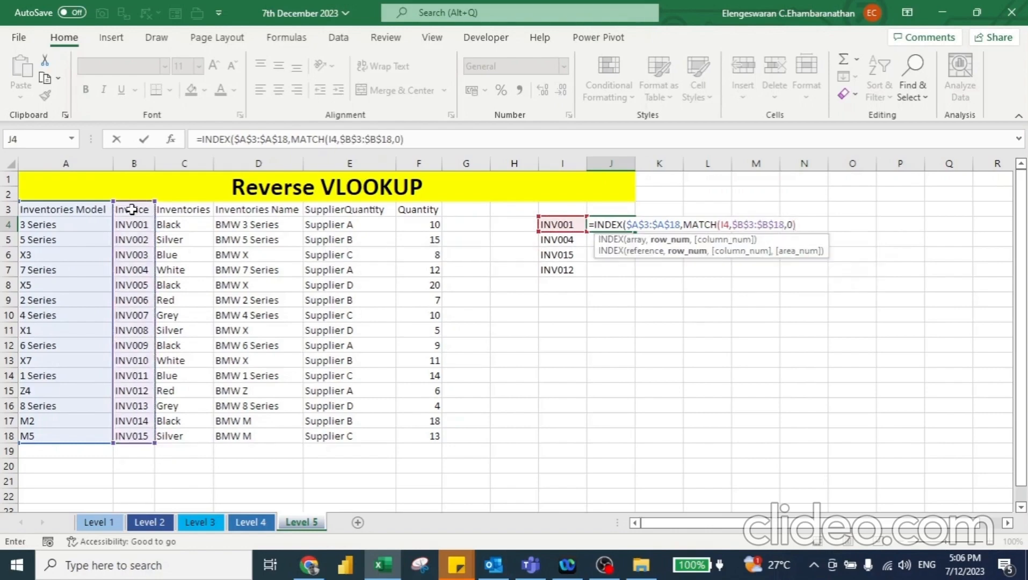
text())
key(ctrl+Return)
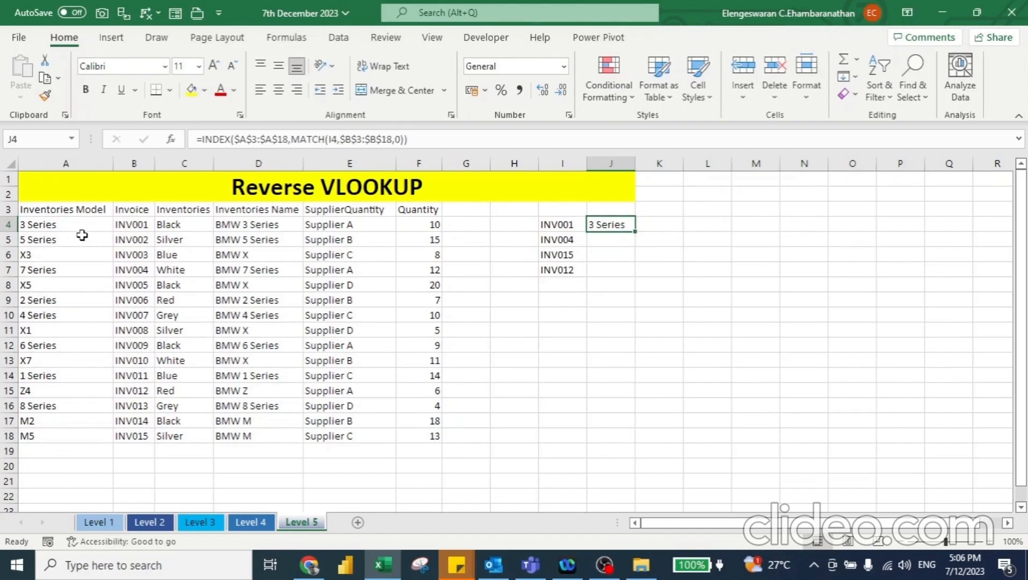
Fill the J4 formula down to J7 and clear J4:J7 for another demonstration
double_click(635, 229)
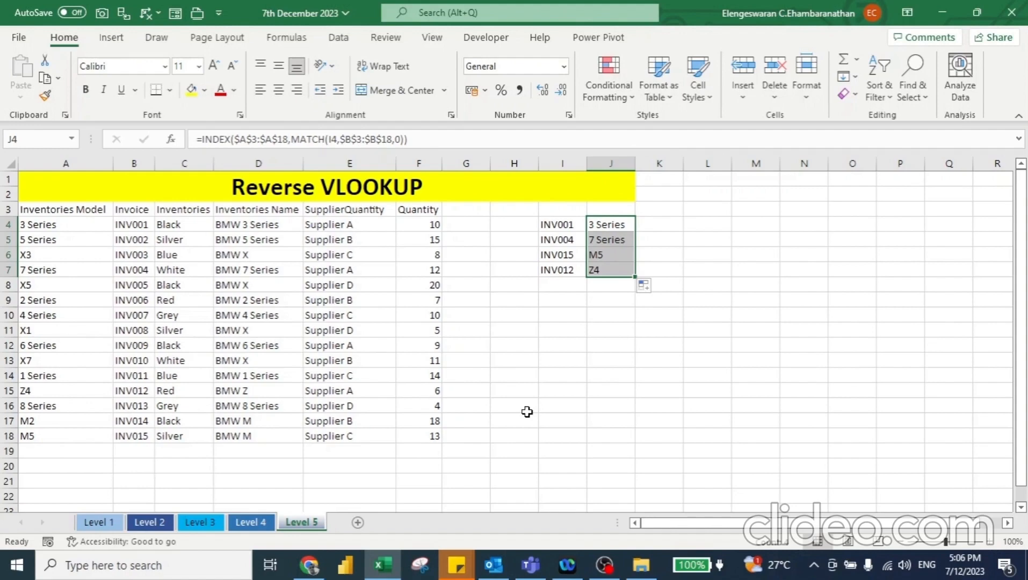
key(Delete)
key(Up)
key(Down)
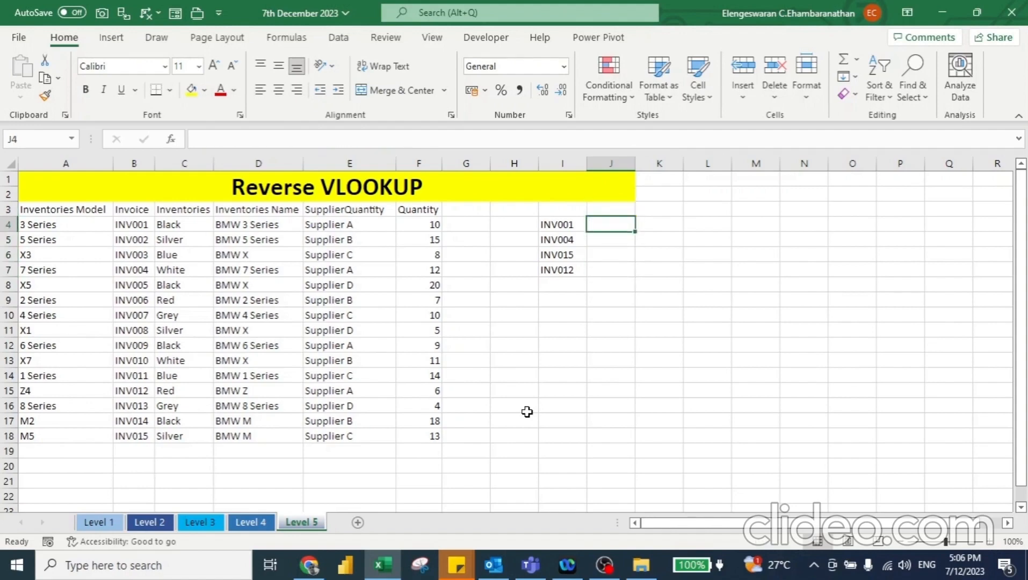
Start an INDEX formula in J4 over $A$3:$A$18, nesting a MATCH with I4 as the lookup value for the row number
text(=INDEX()
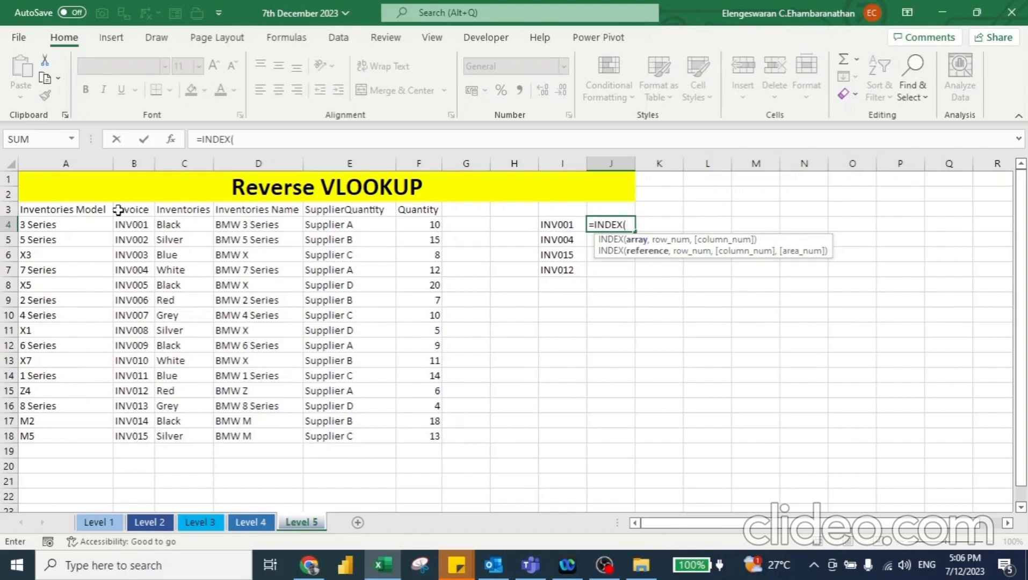
click(81, 210)
key(ctrl+shift+Down)
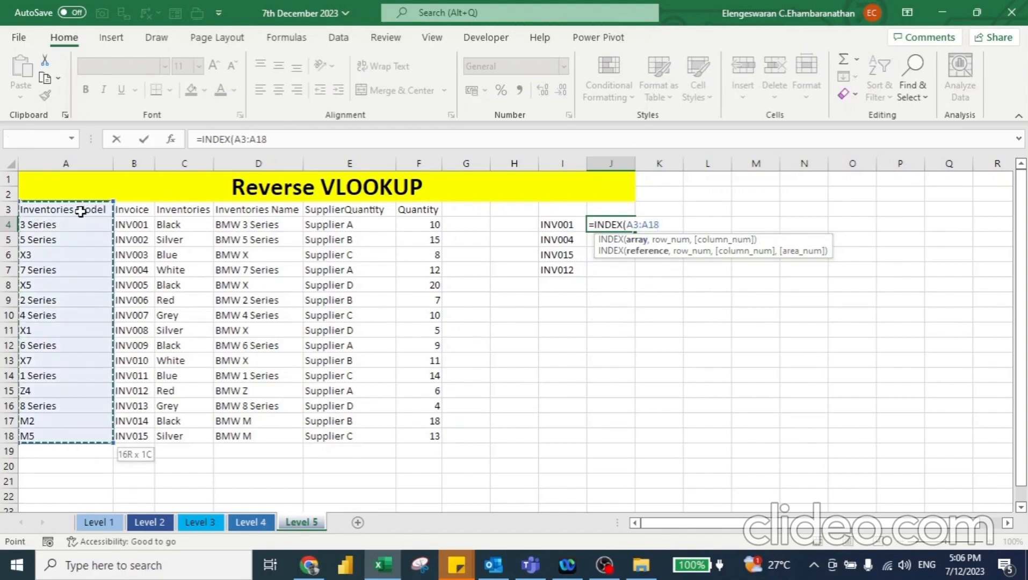
key(F4)
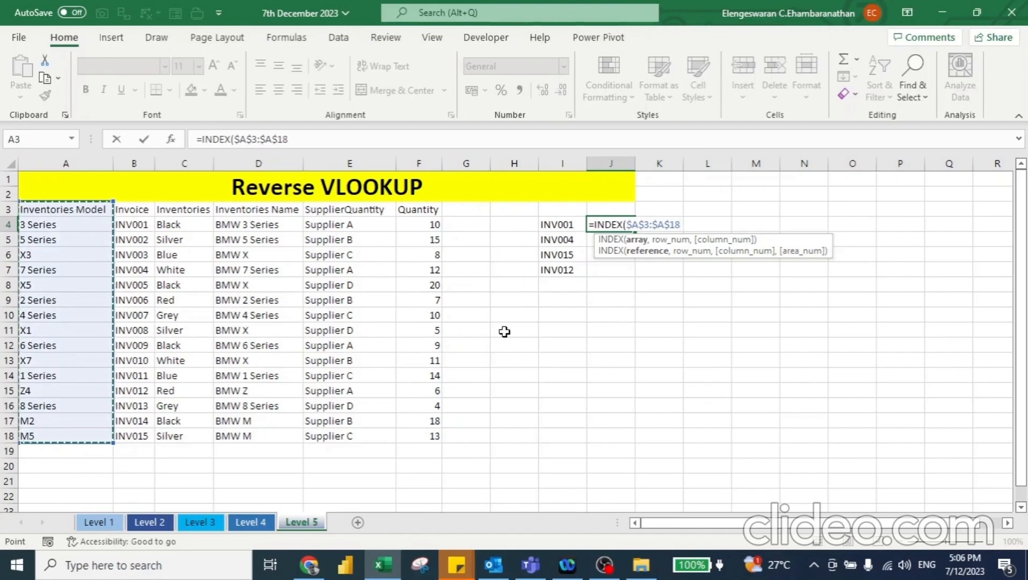
text(,MAT)
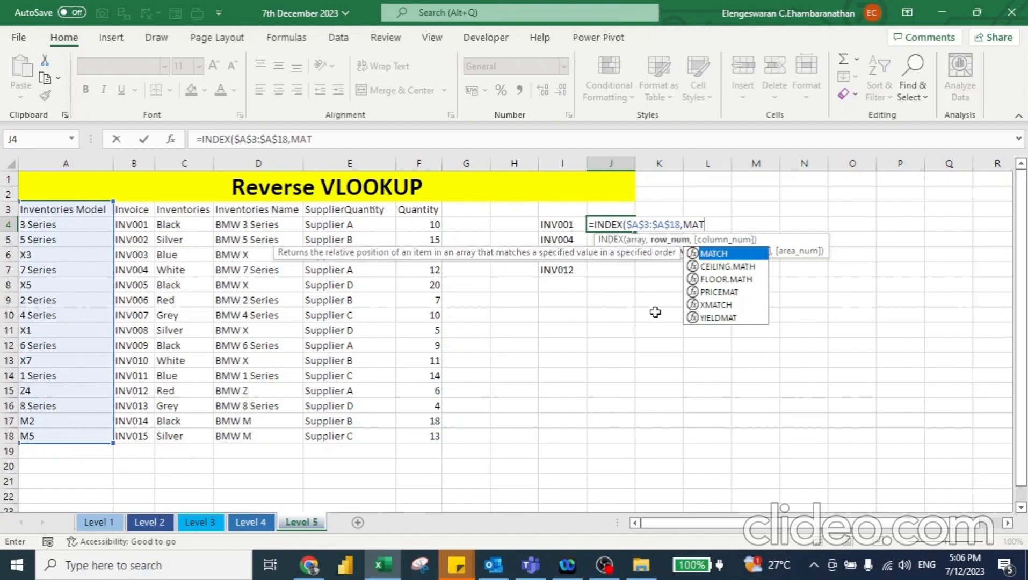
key(Tab)
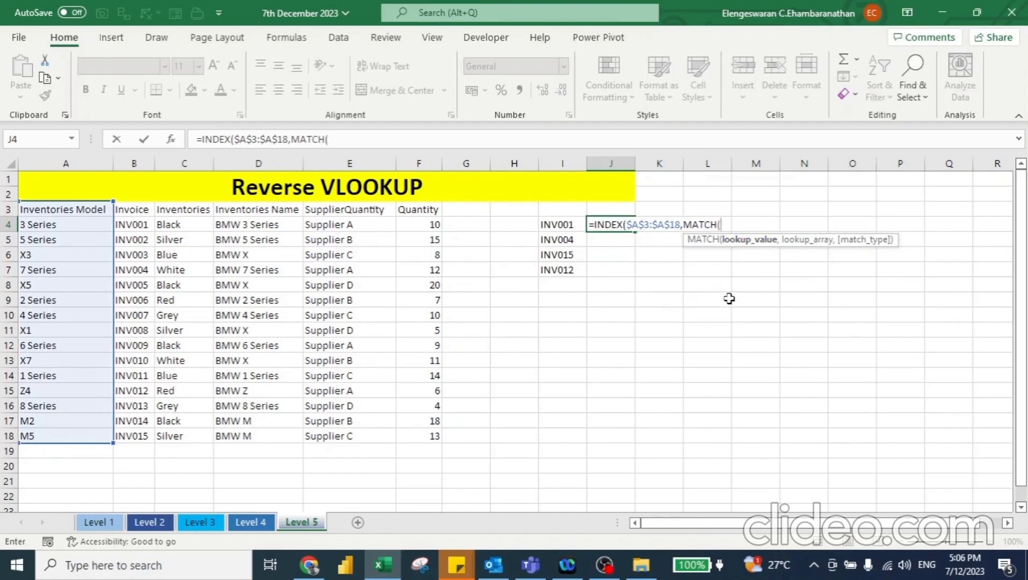
key(Left)
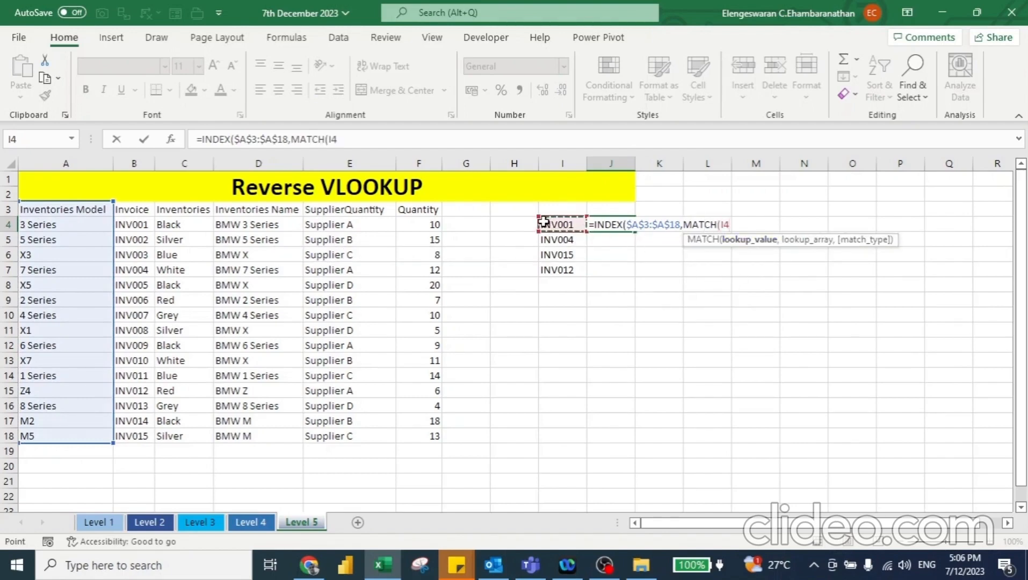
text(,)
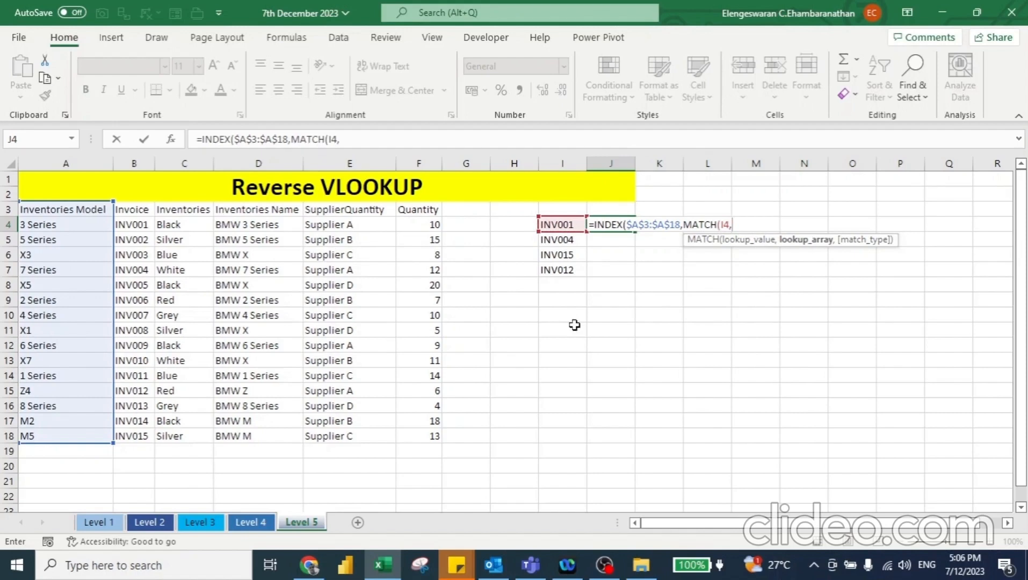
Complete the nested MATCH in J4 with the absolute invoice range $B$3:$B$18 and exact match type 0
click(136, 211)
key(ctrl+shift+Down)
key(F4)
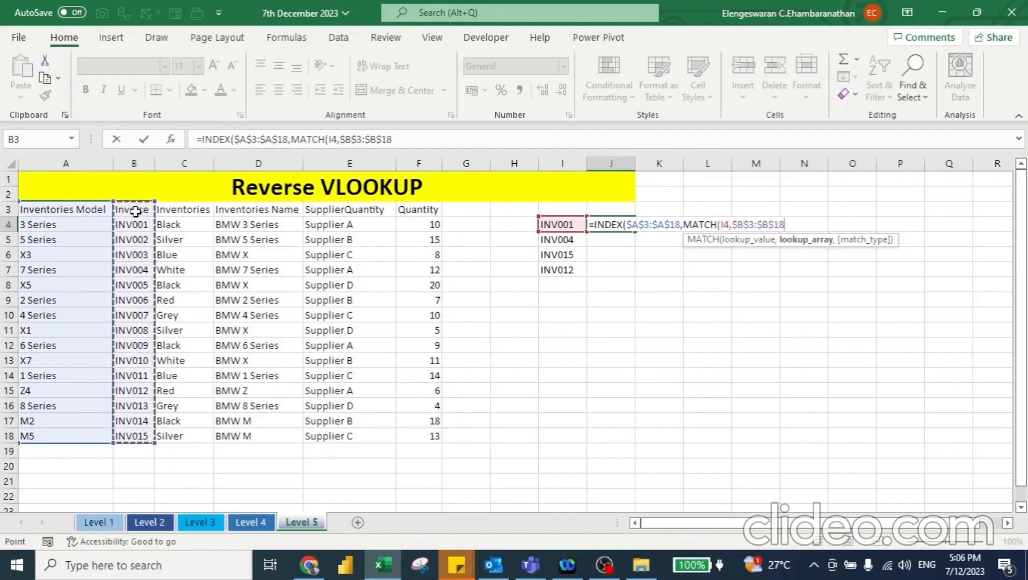
text(,)
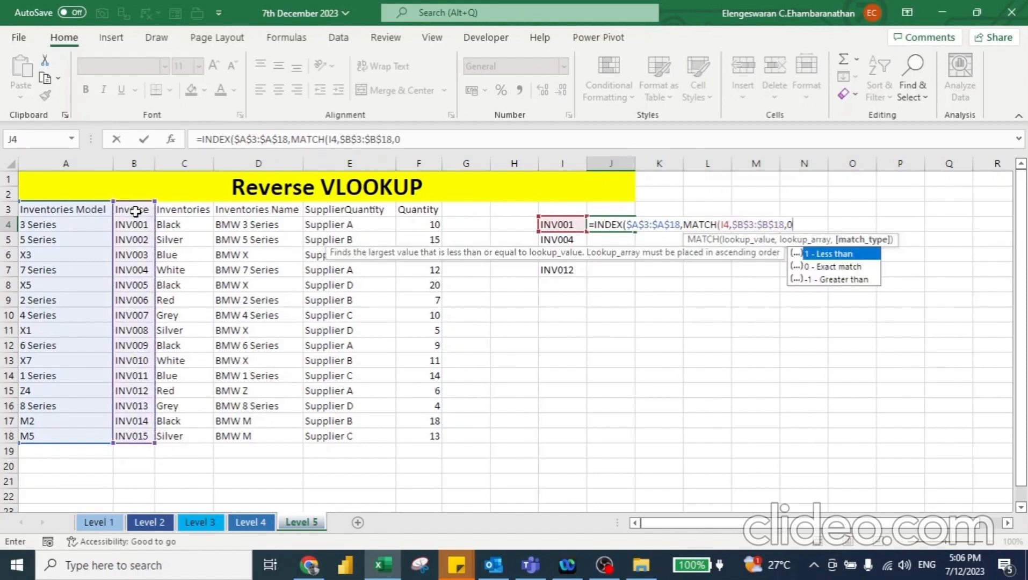
text(0)))
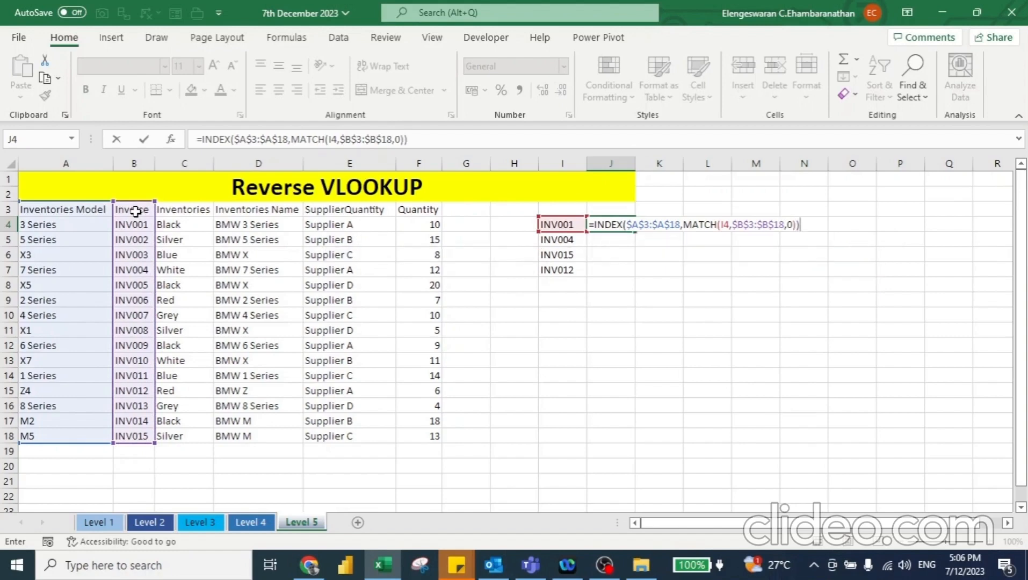
key(Return)
key(Up)
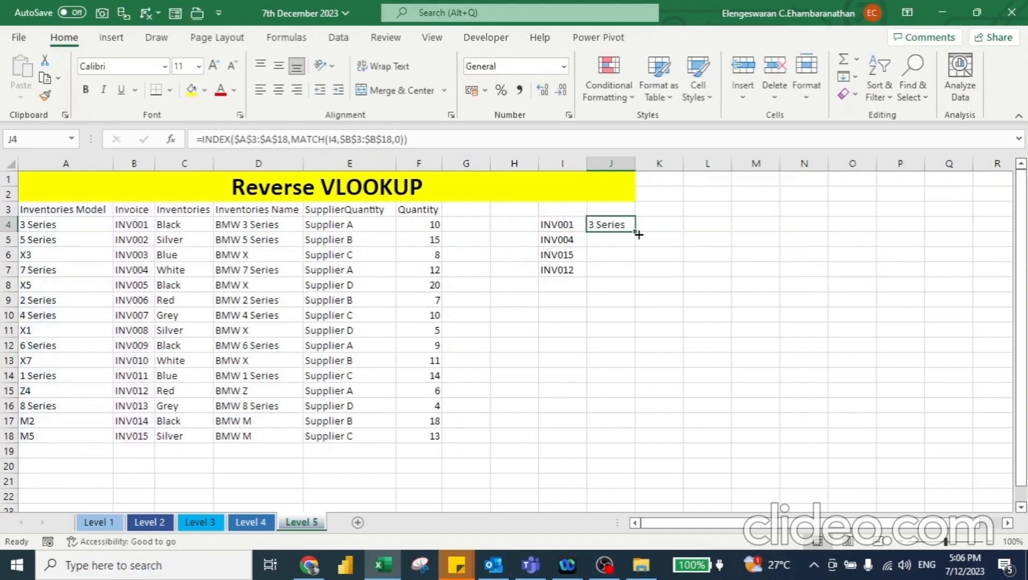